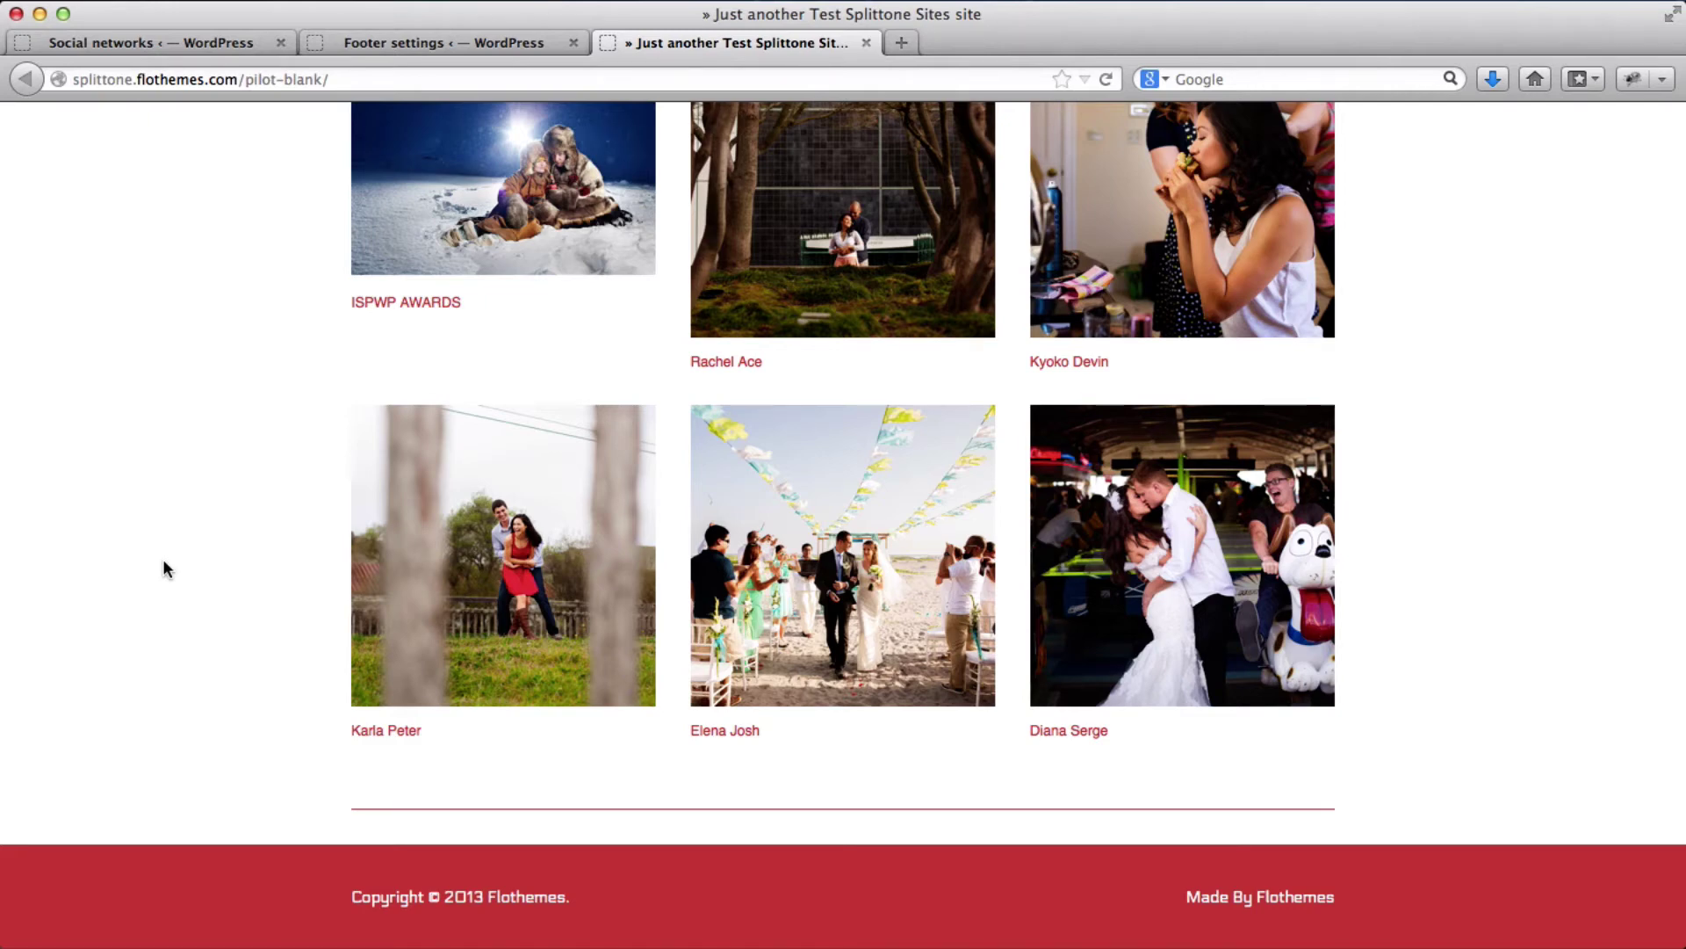
Return to the Social networks settings and scroll down to the new social profile form
scroll(163, 563, up, 15)
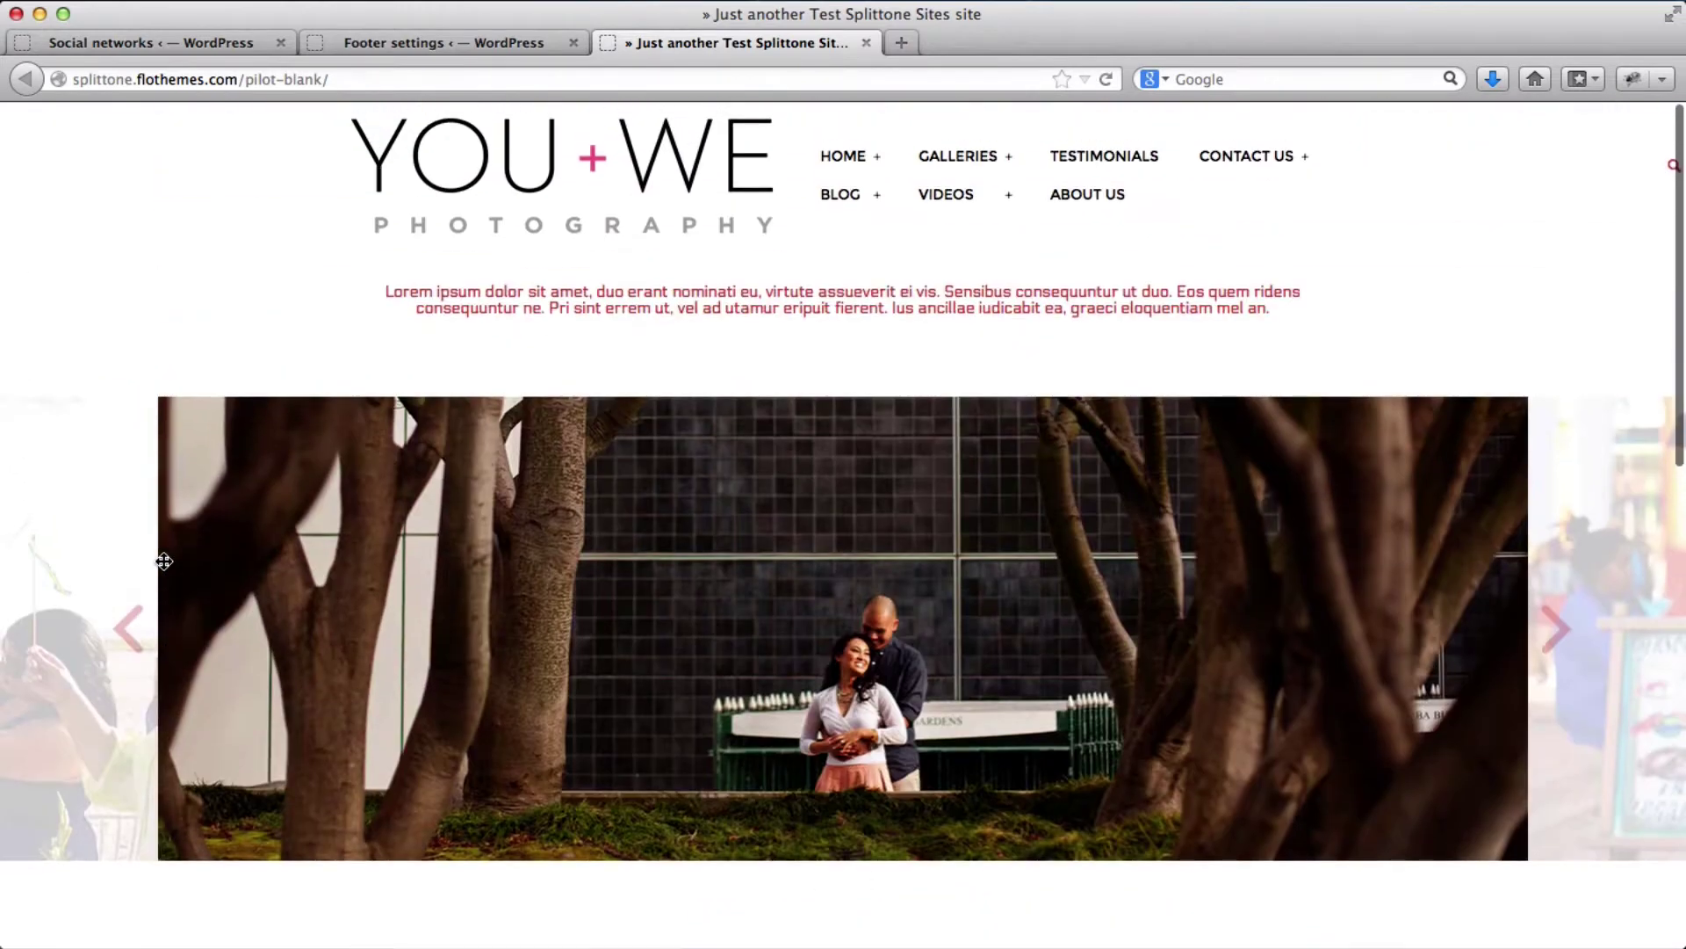
scroll(341, 374, down, 3)
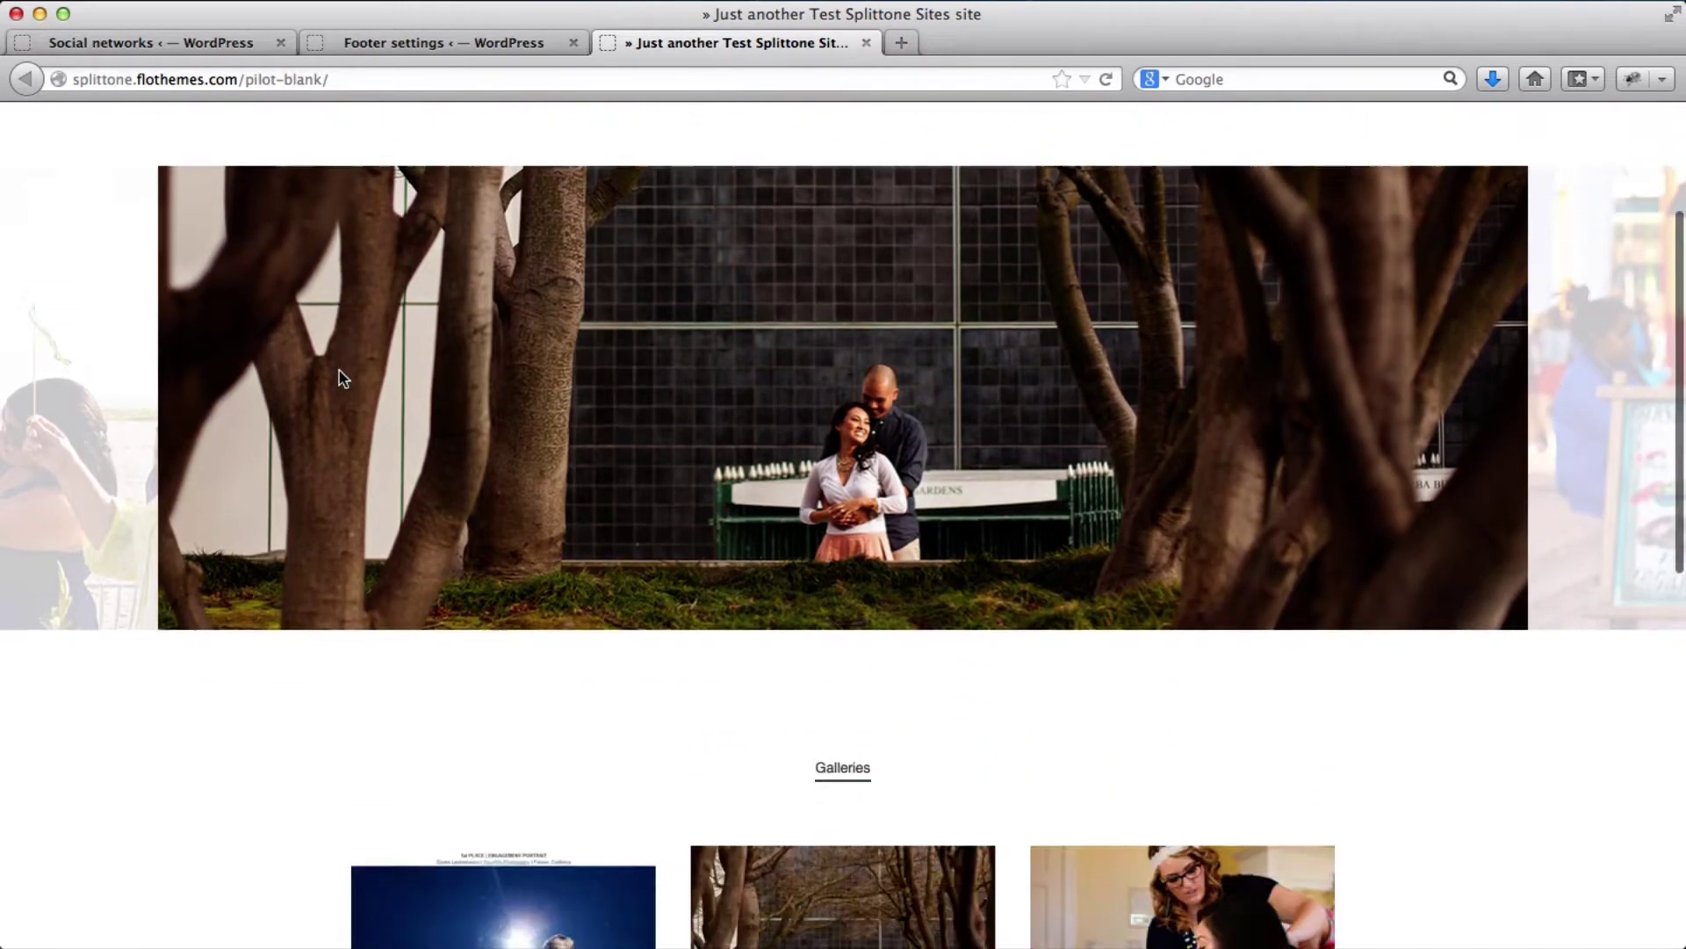
scroll(340, 378, up, 2)
scroll(341, 378, down, 10)
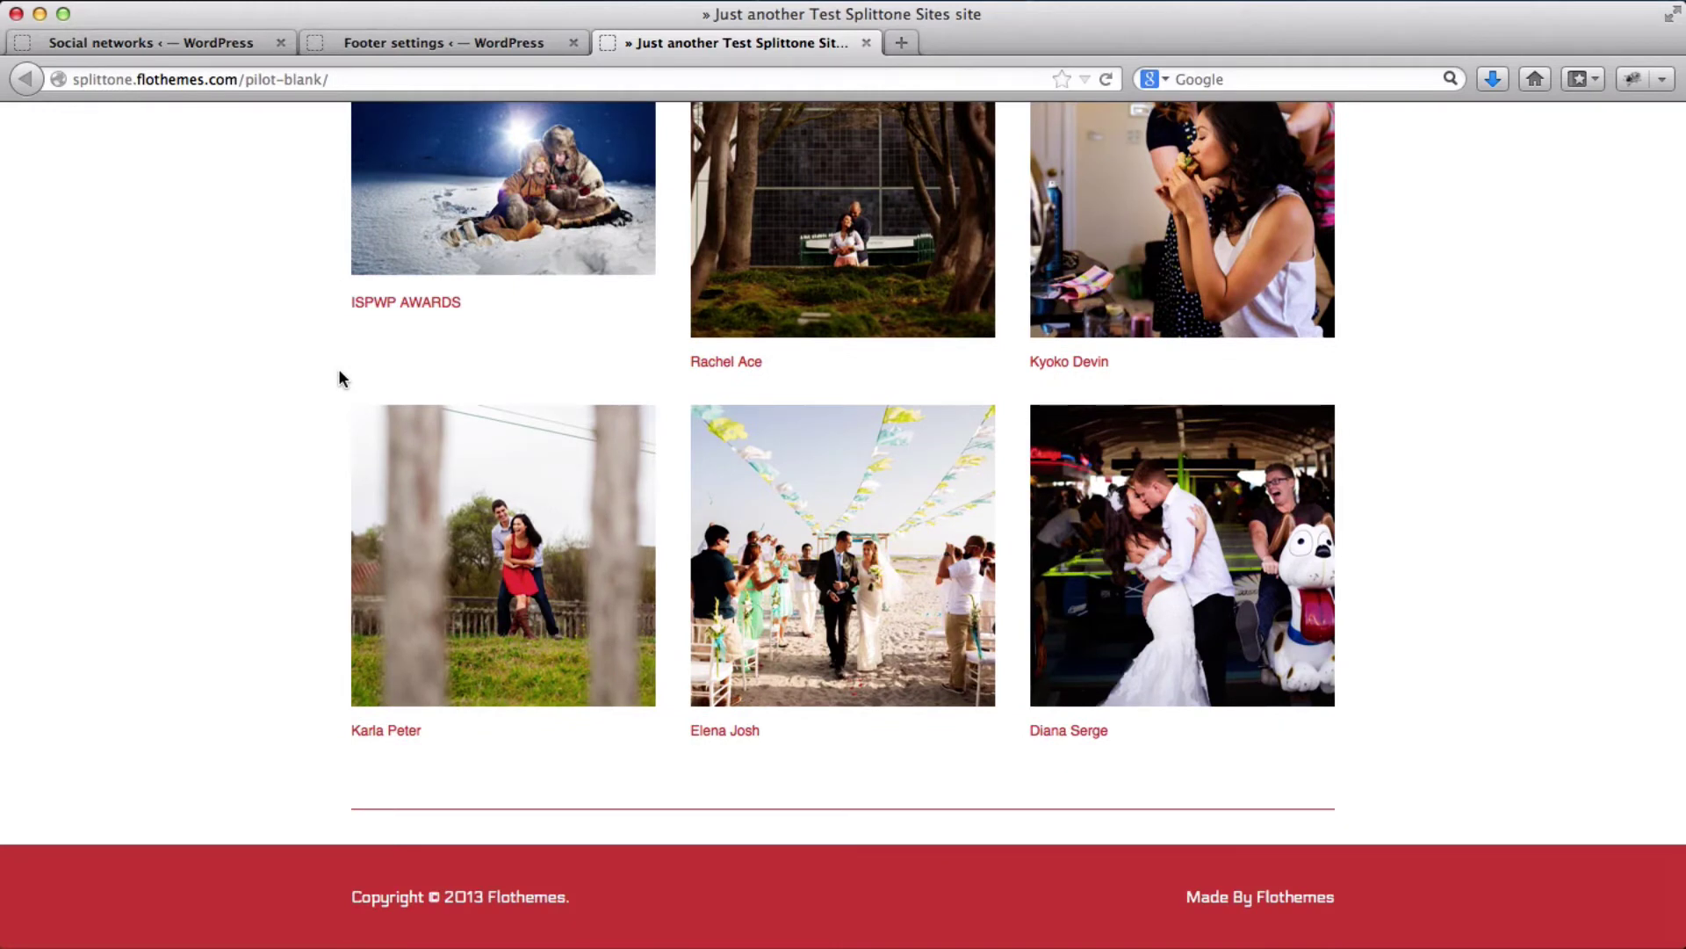
click(171, 40)
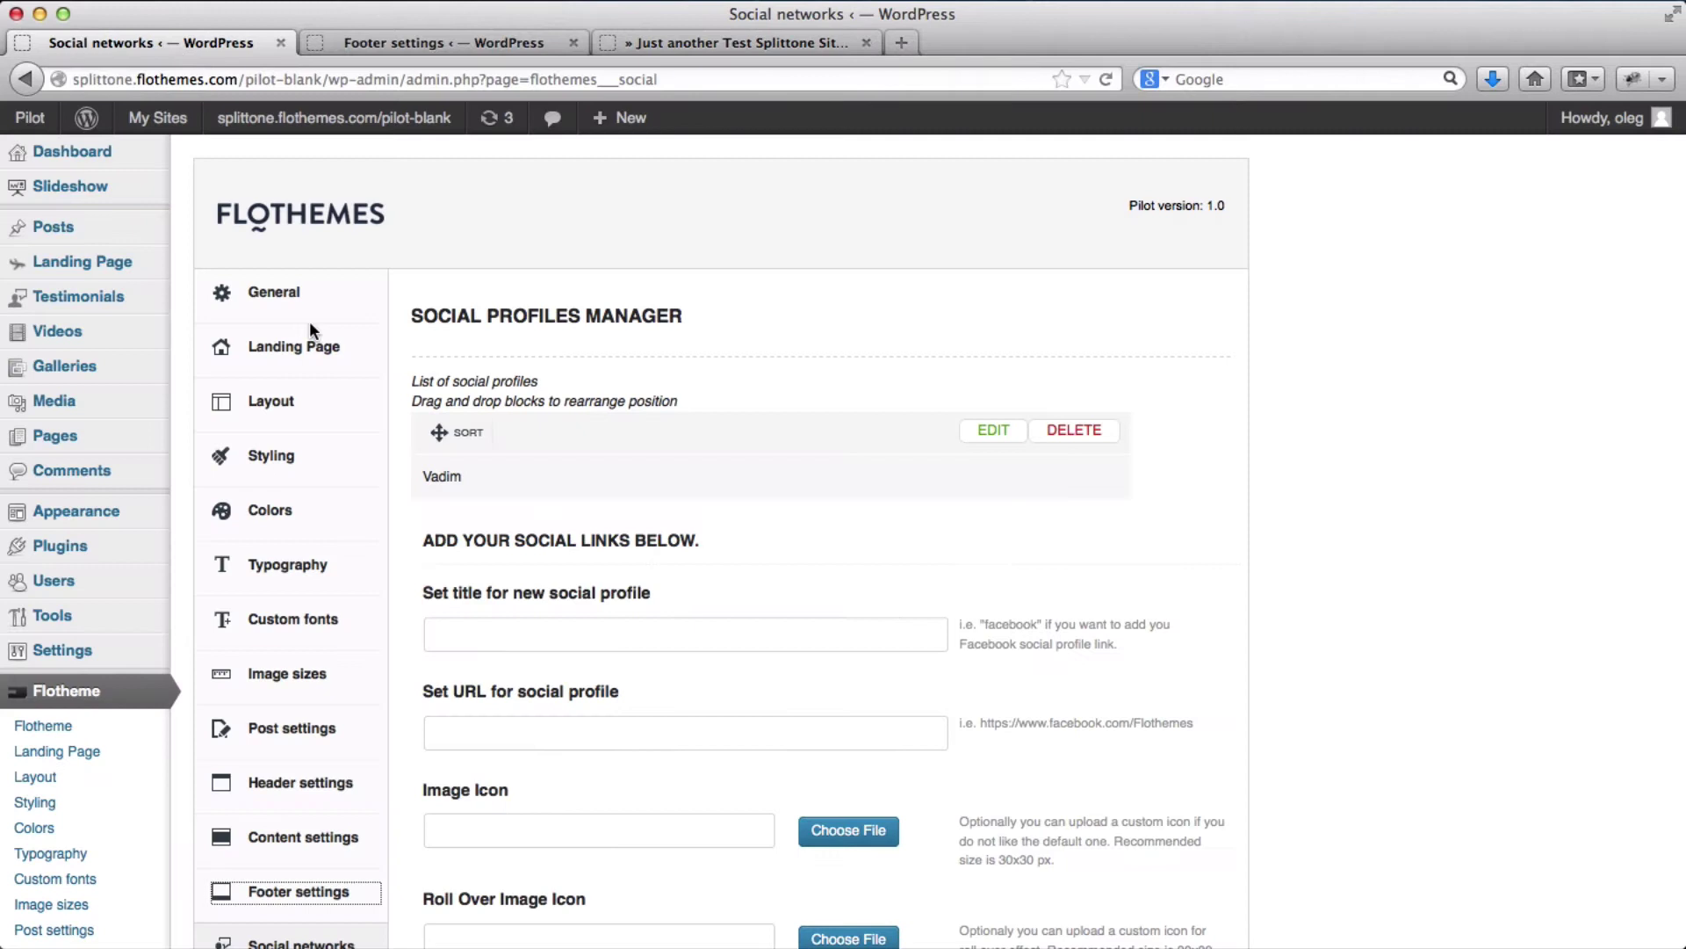
scroll(312, 332, down, 3)
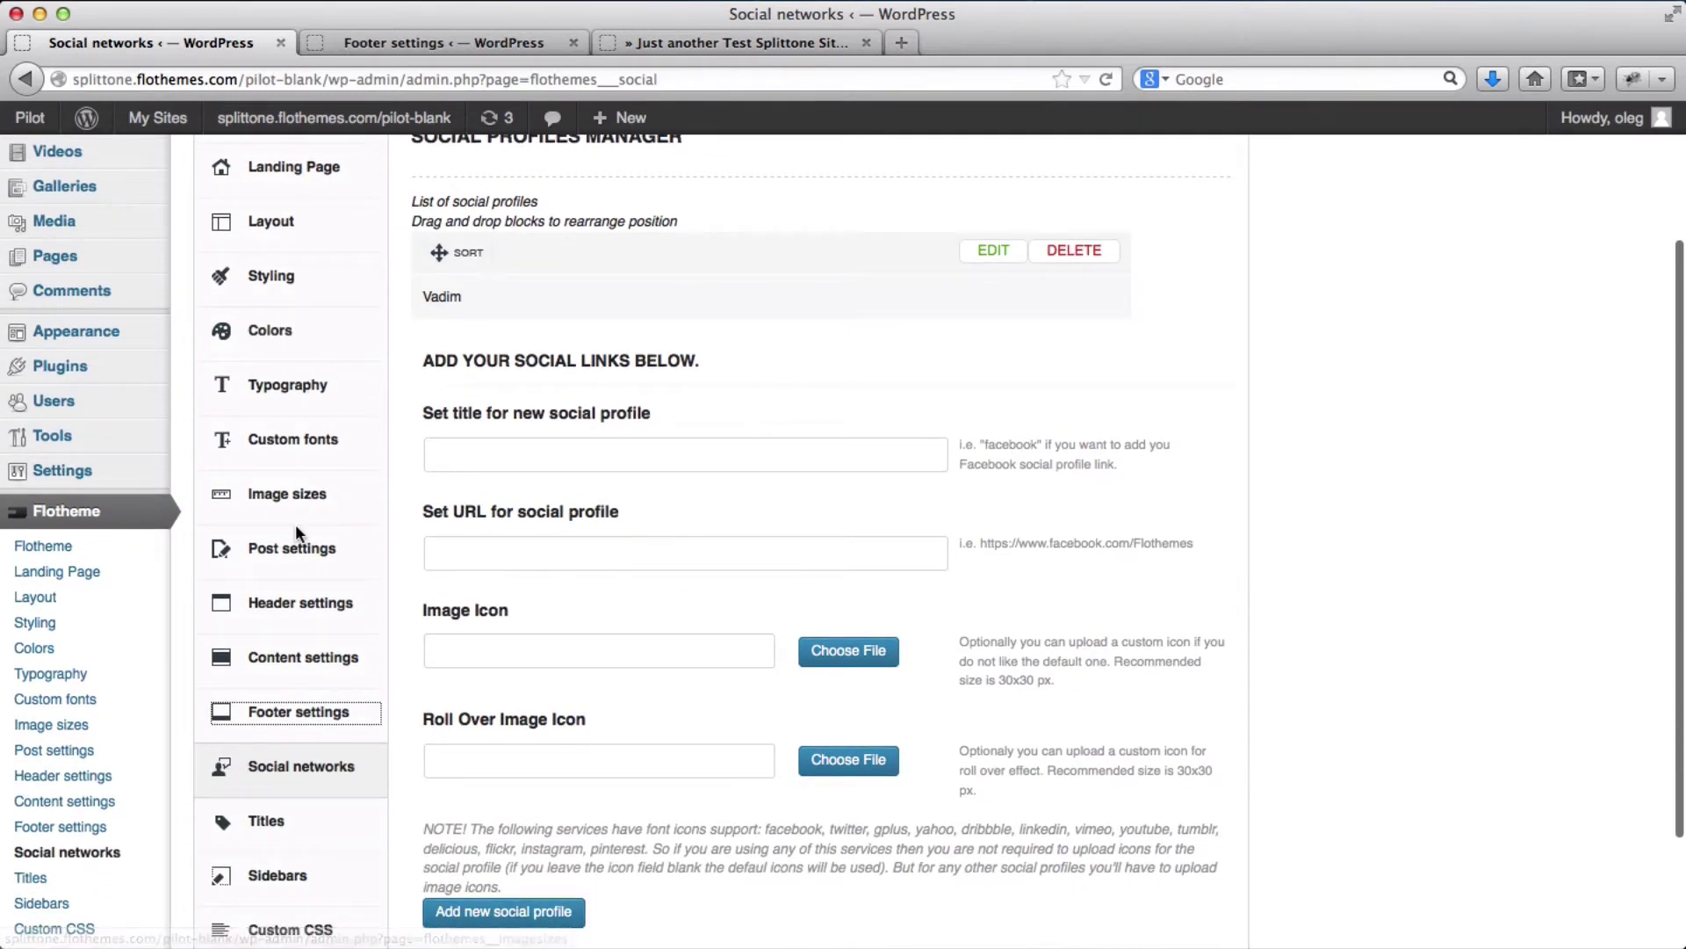
scroll(295, 524, down, 2)
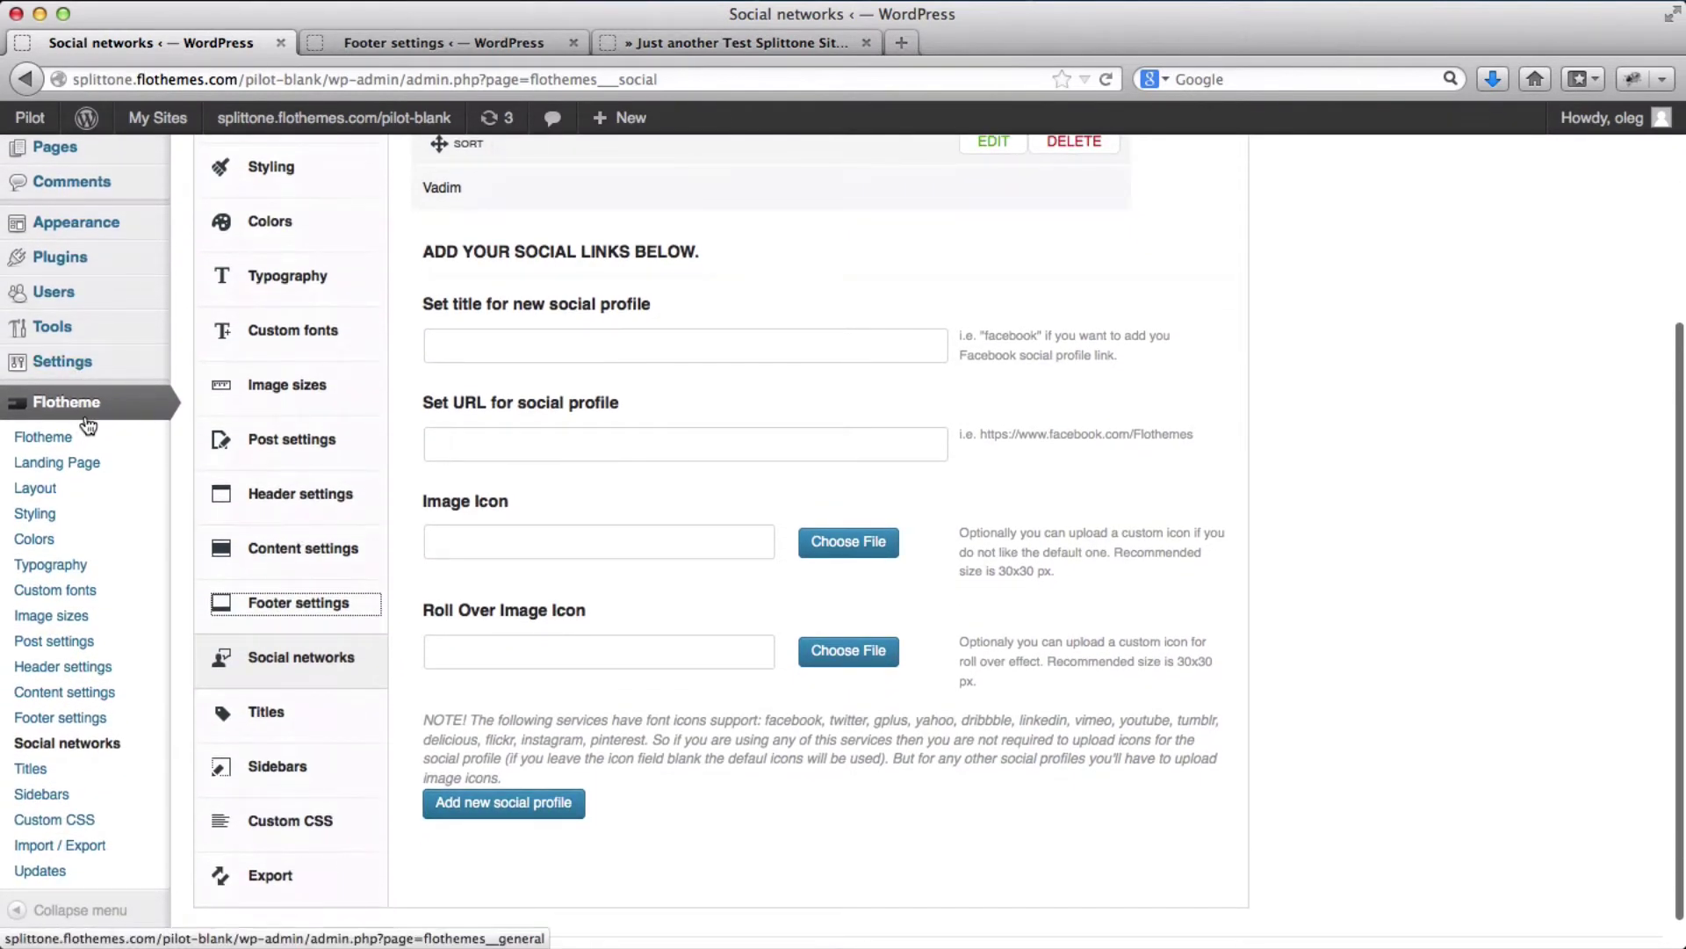
scroll(88, 430, down, 1)
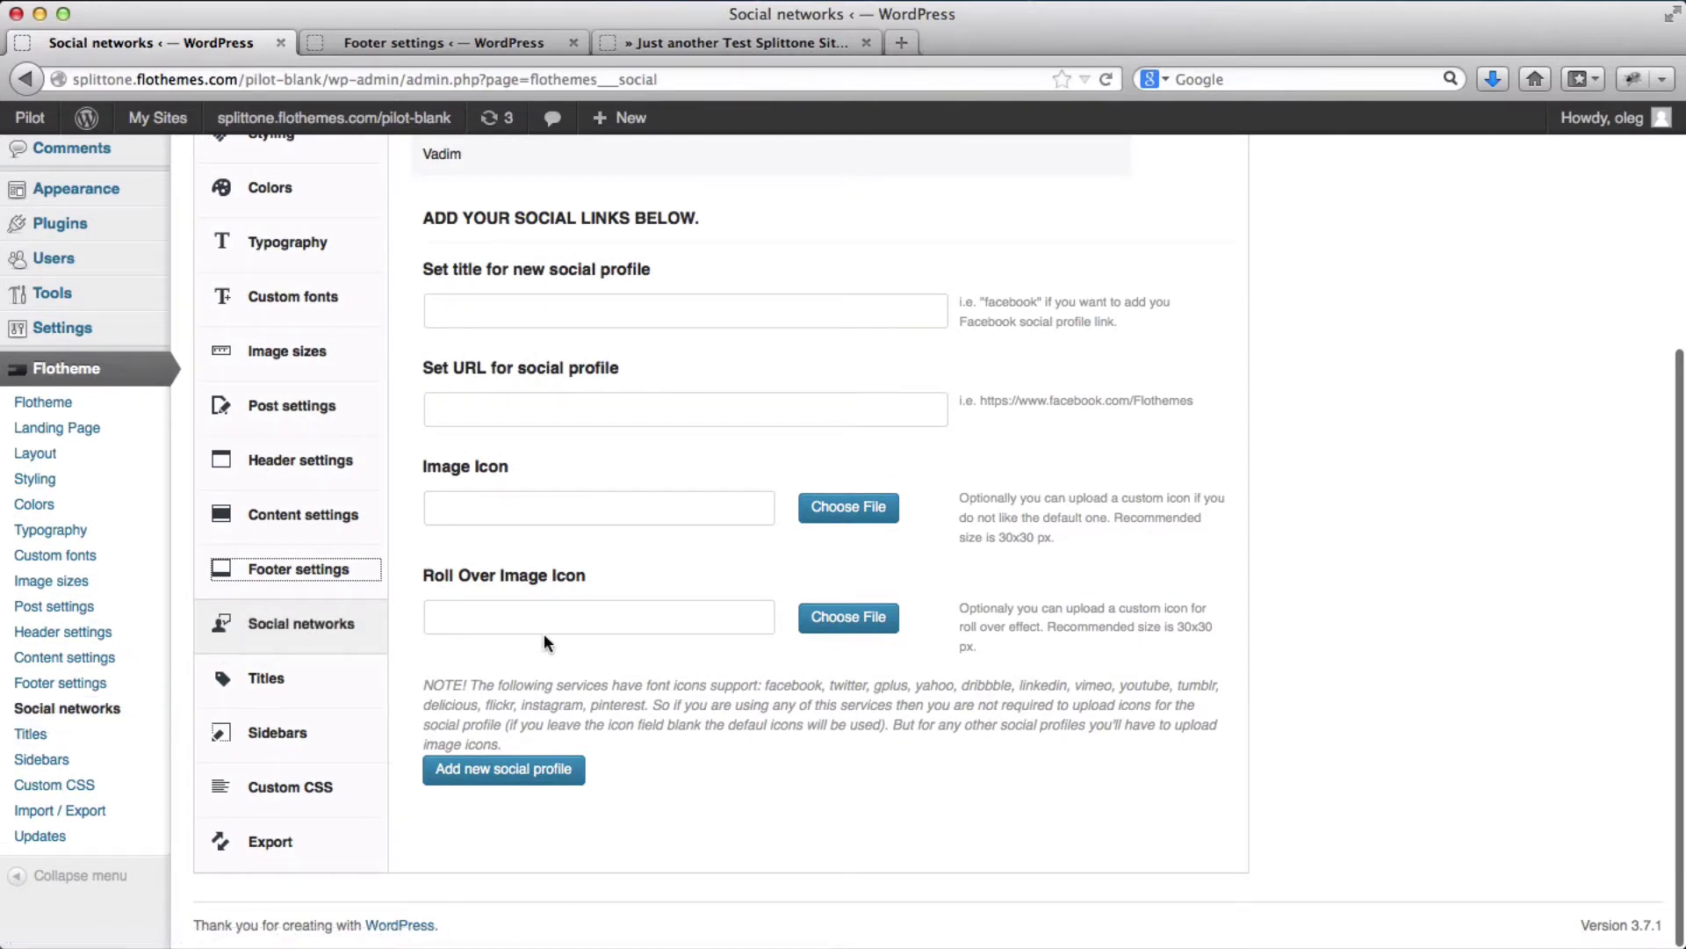
scroll(544, 641, up, 5)
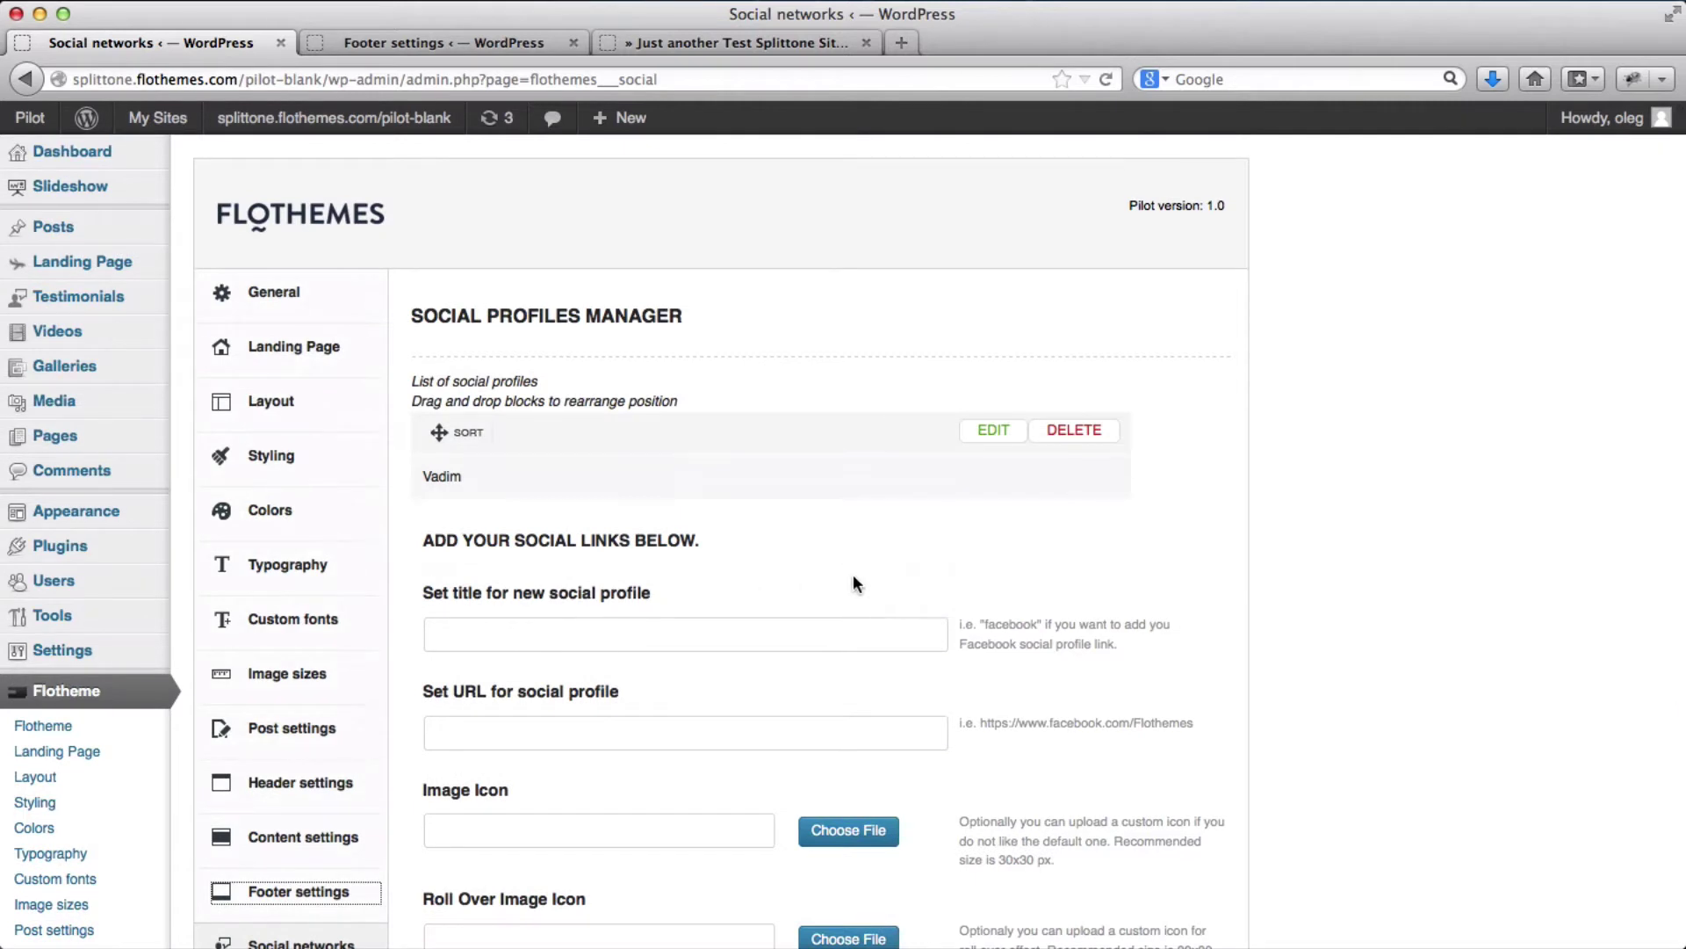
scroll(852, 580, down, 5)
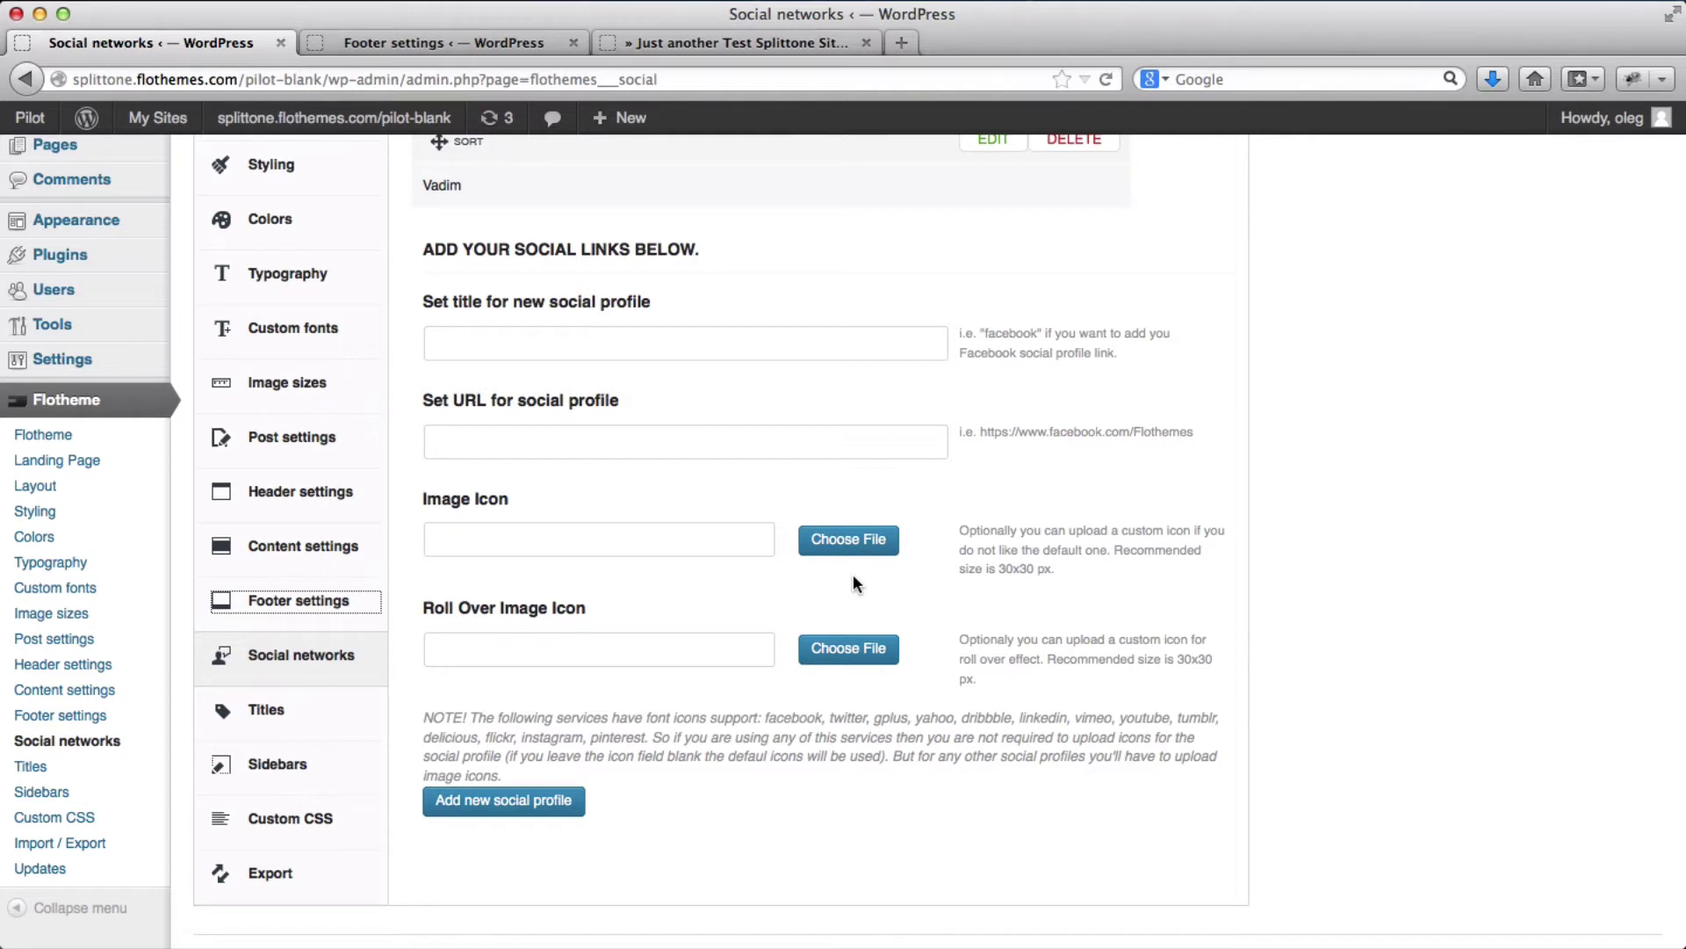
click(758, 346)
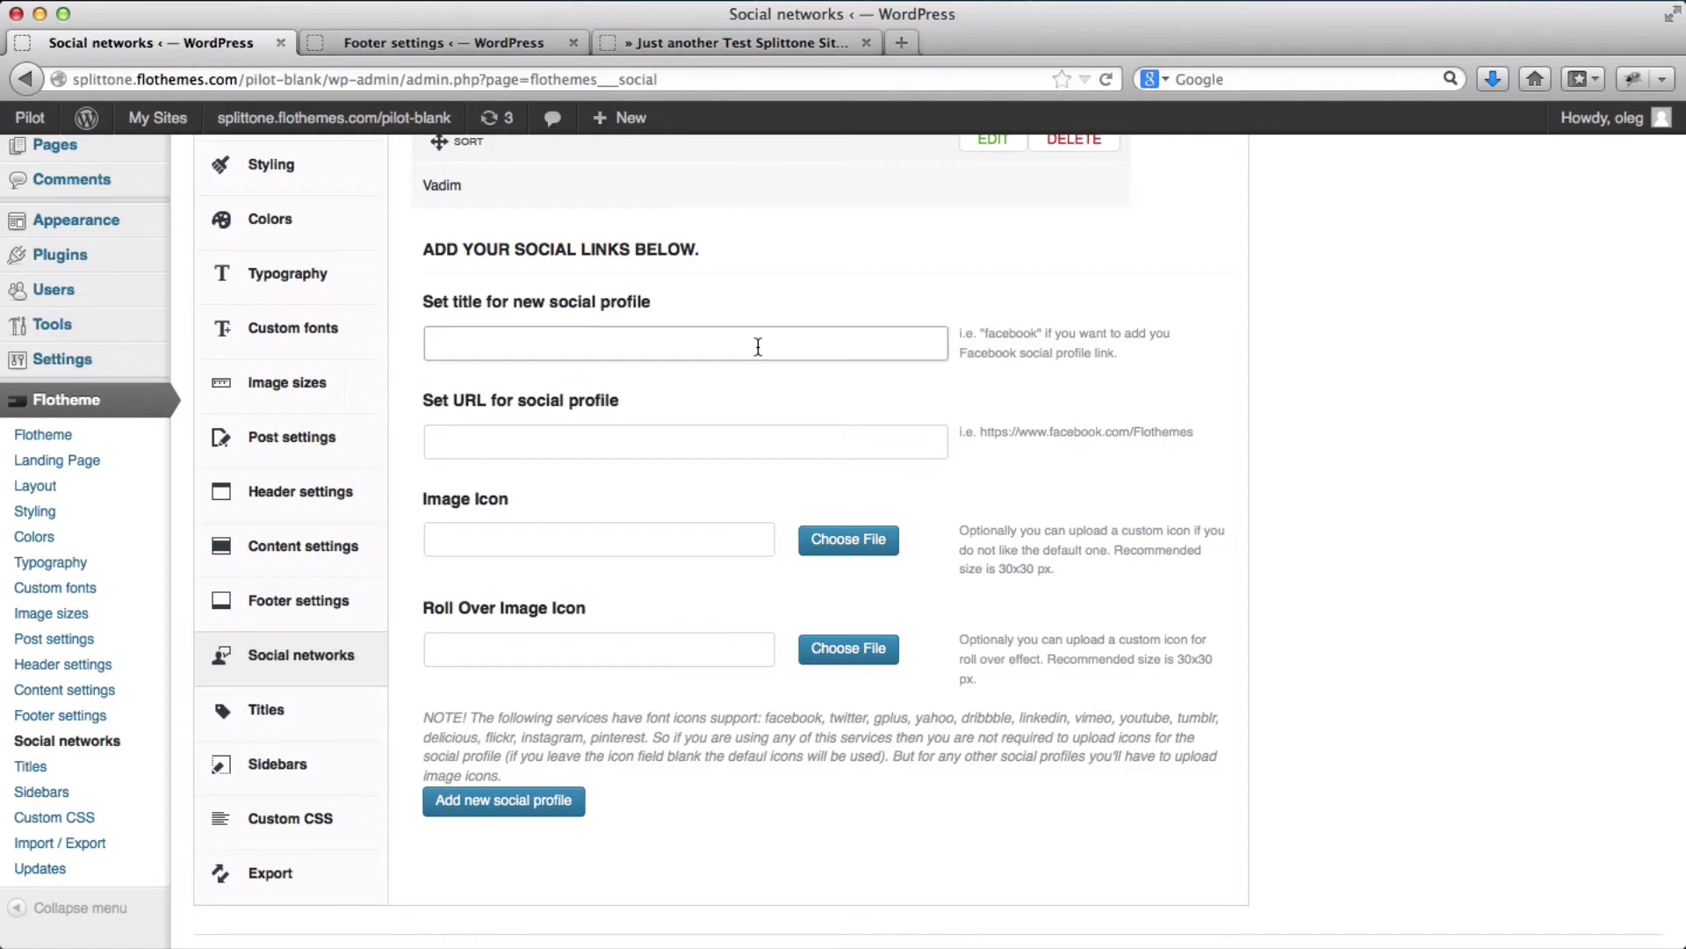
text(Facebook 2)
click(621, 450)
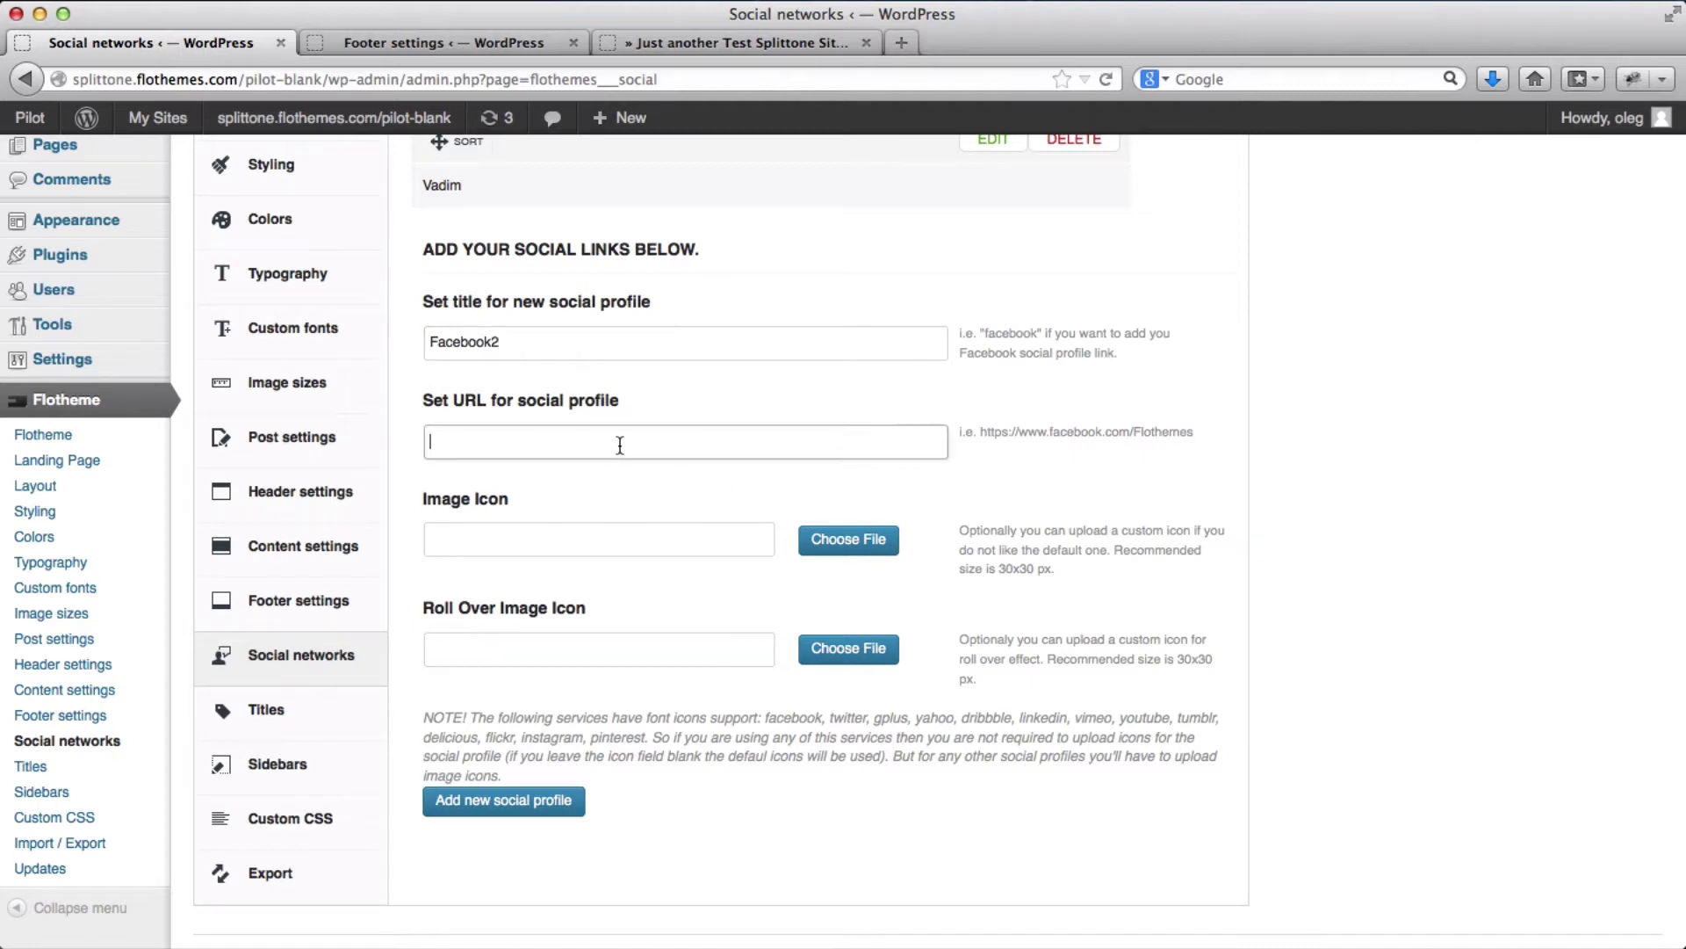
drag(1200, 437, 1163, 441)
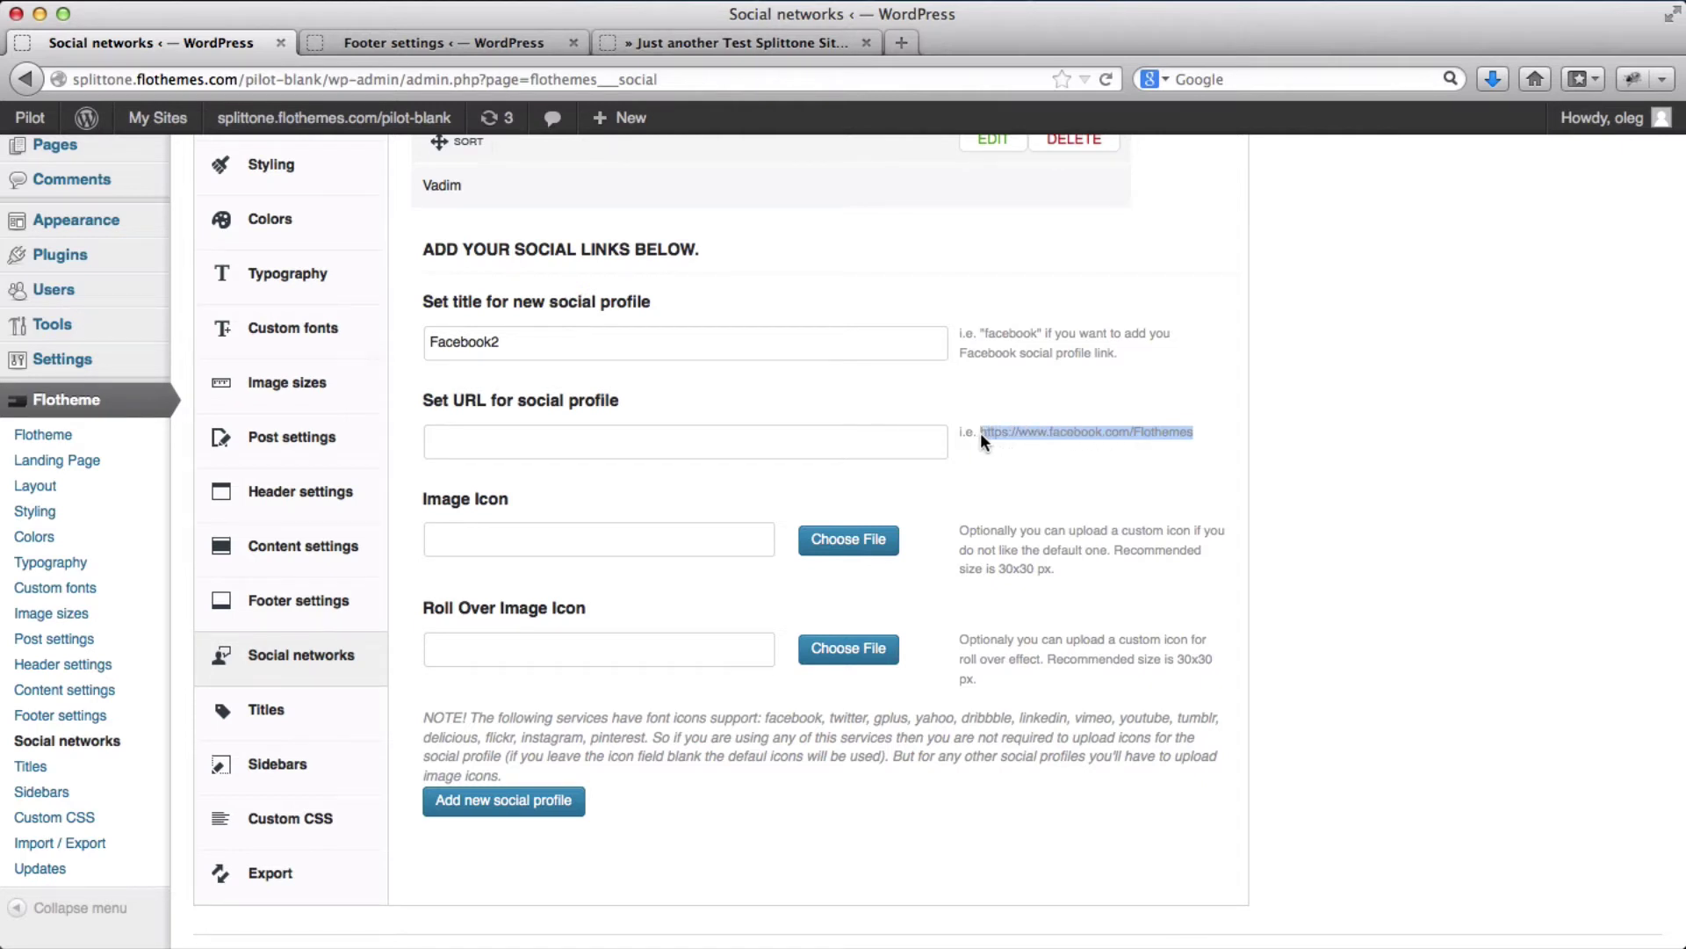
click(683, 444)
text(https://www.facebook.com/Flothemes)
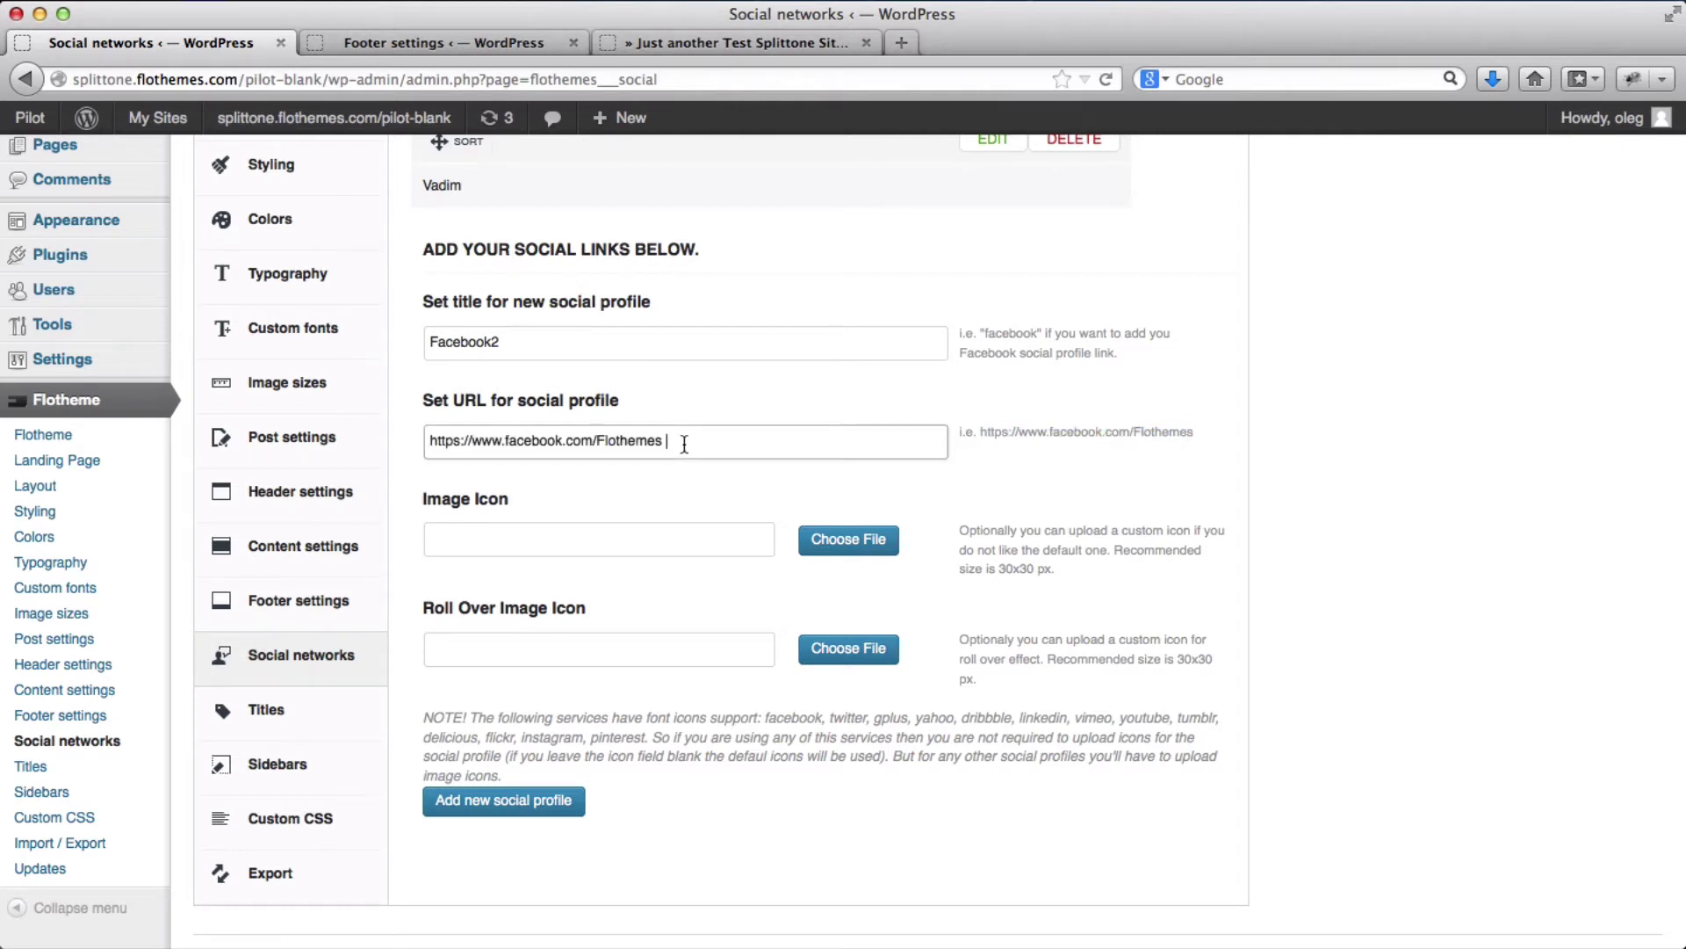
Upload rss.gif to the media library and use it as the profile's Image Icon
click(849, 540)
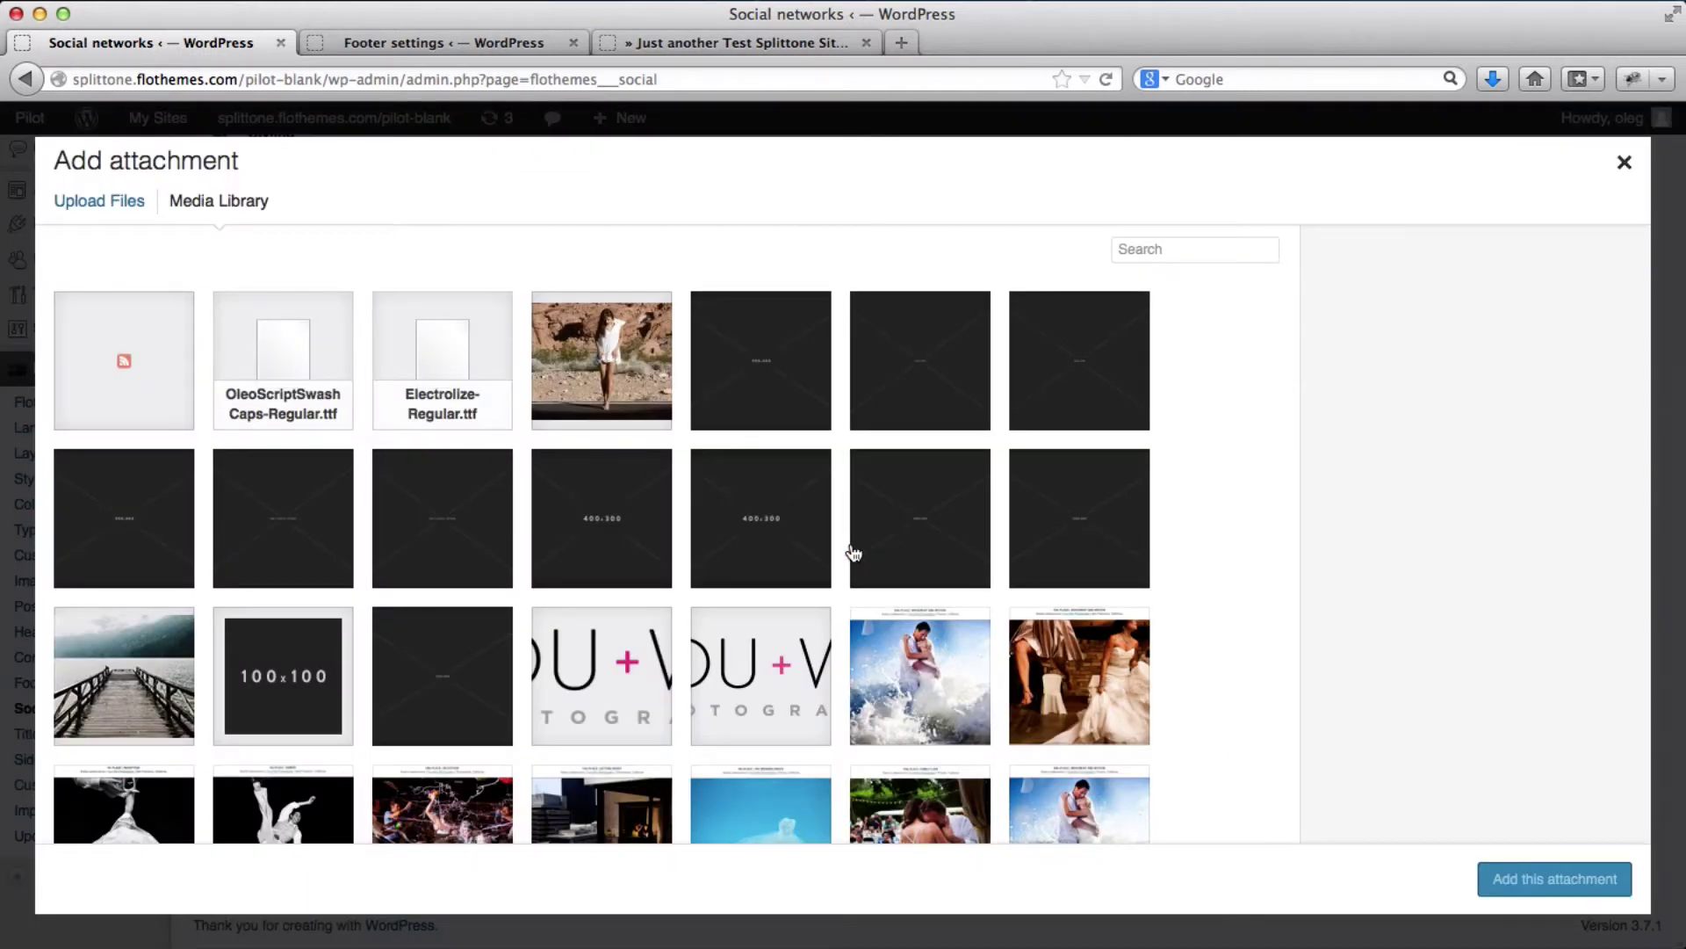
click(123, 213)
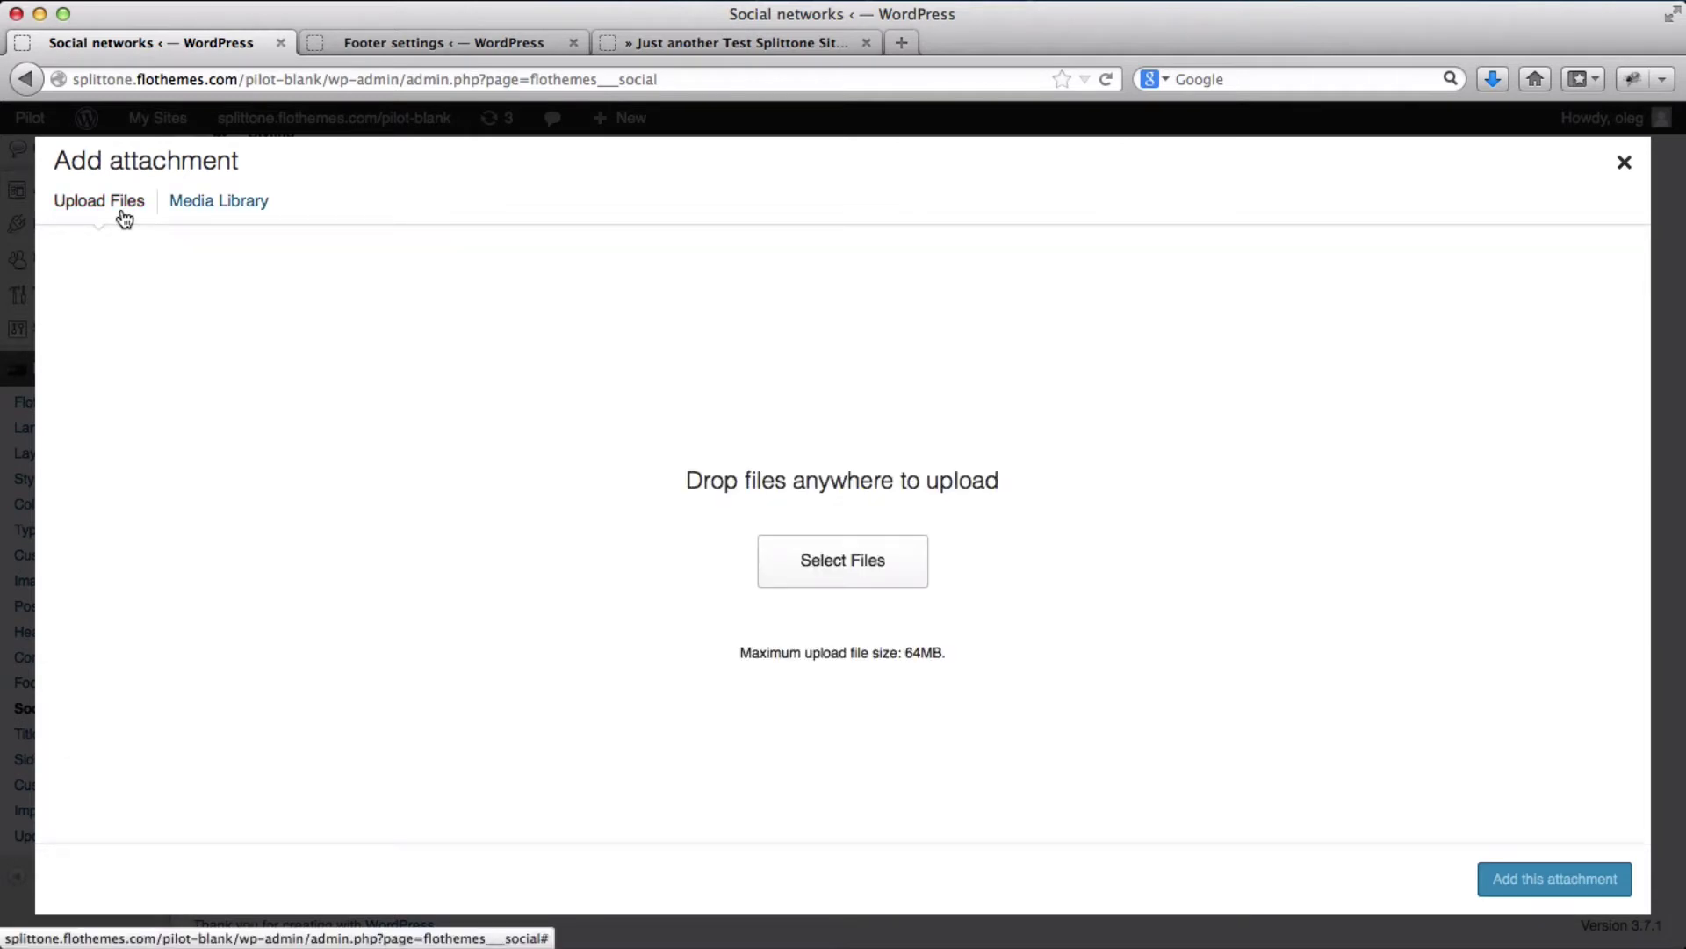
click(211, 217)
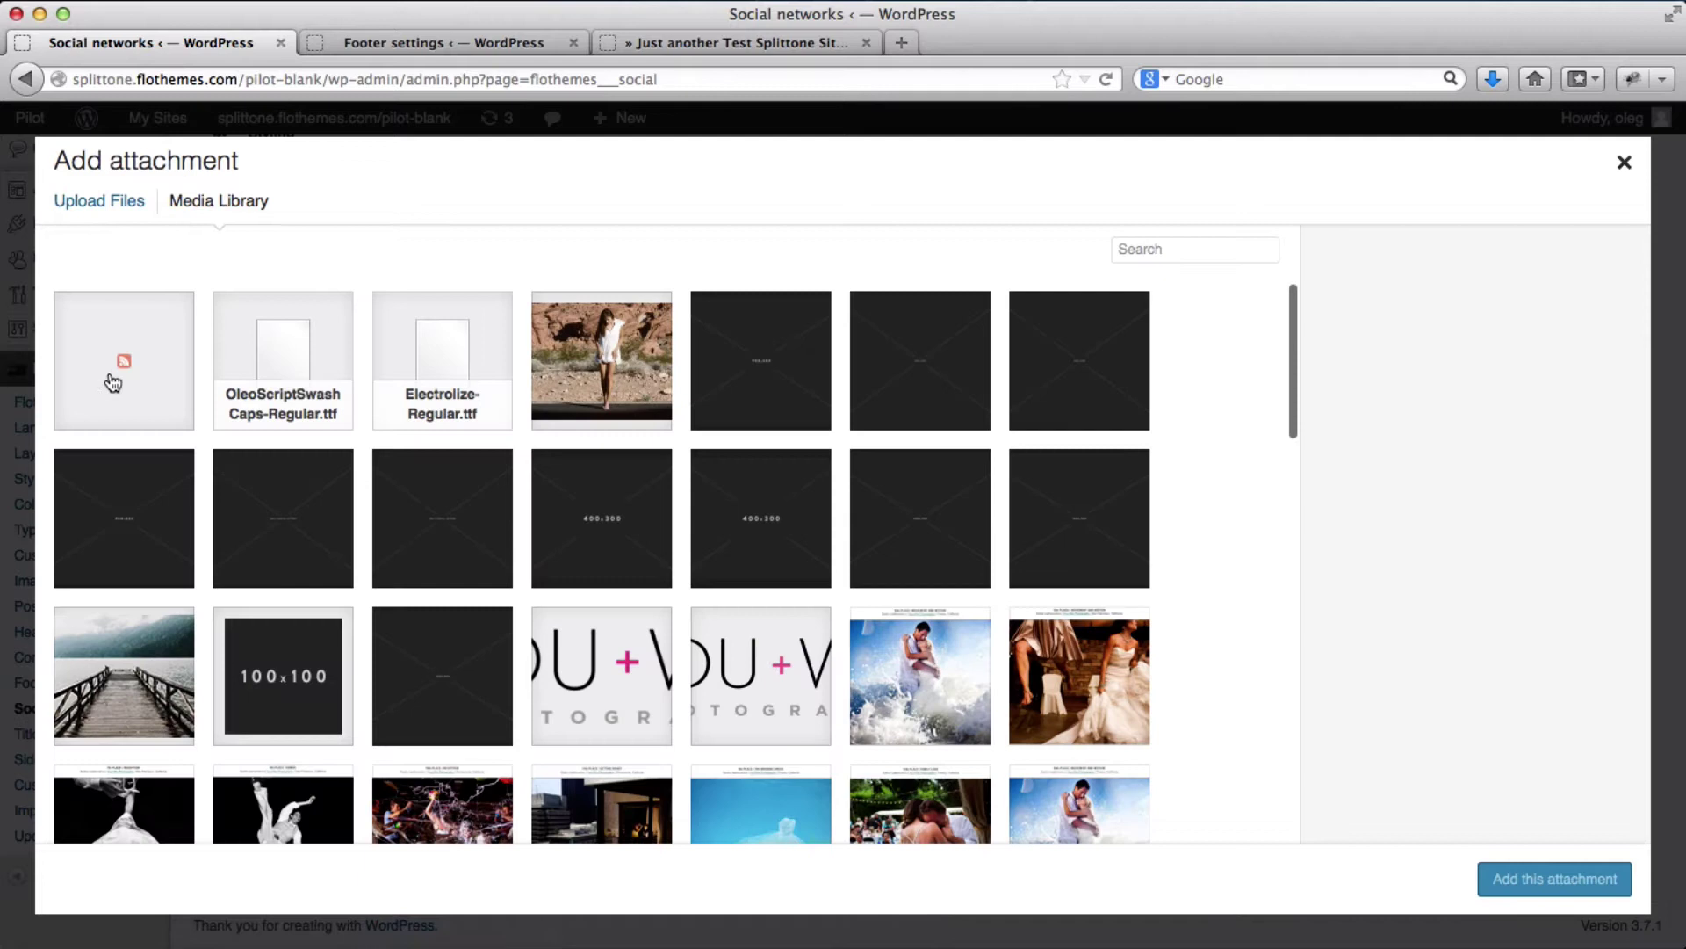
click(107, 213)
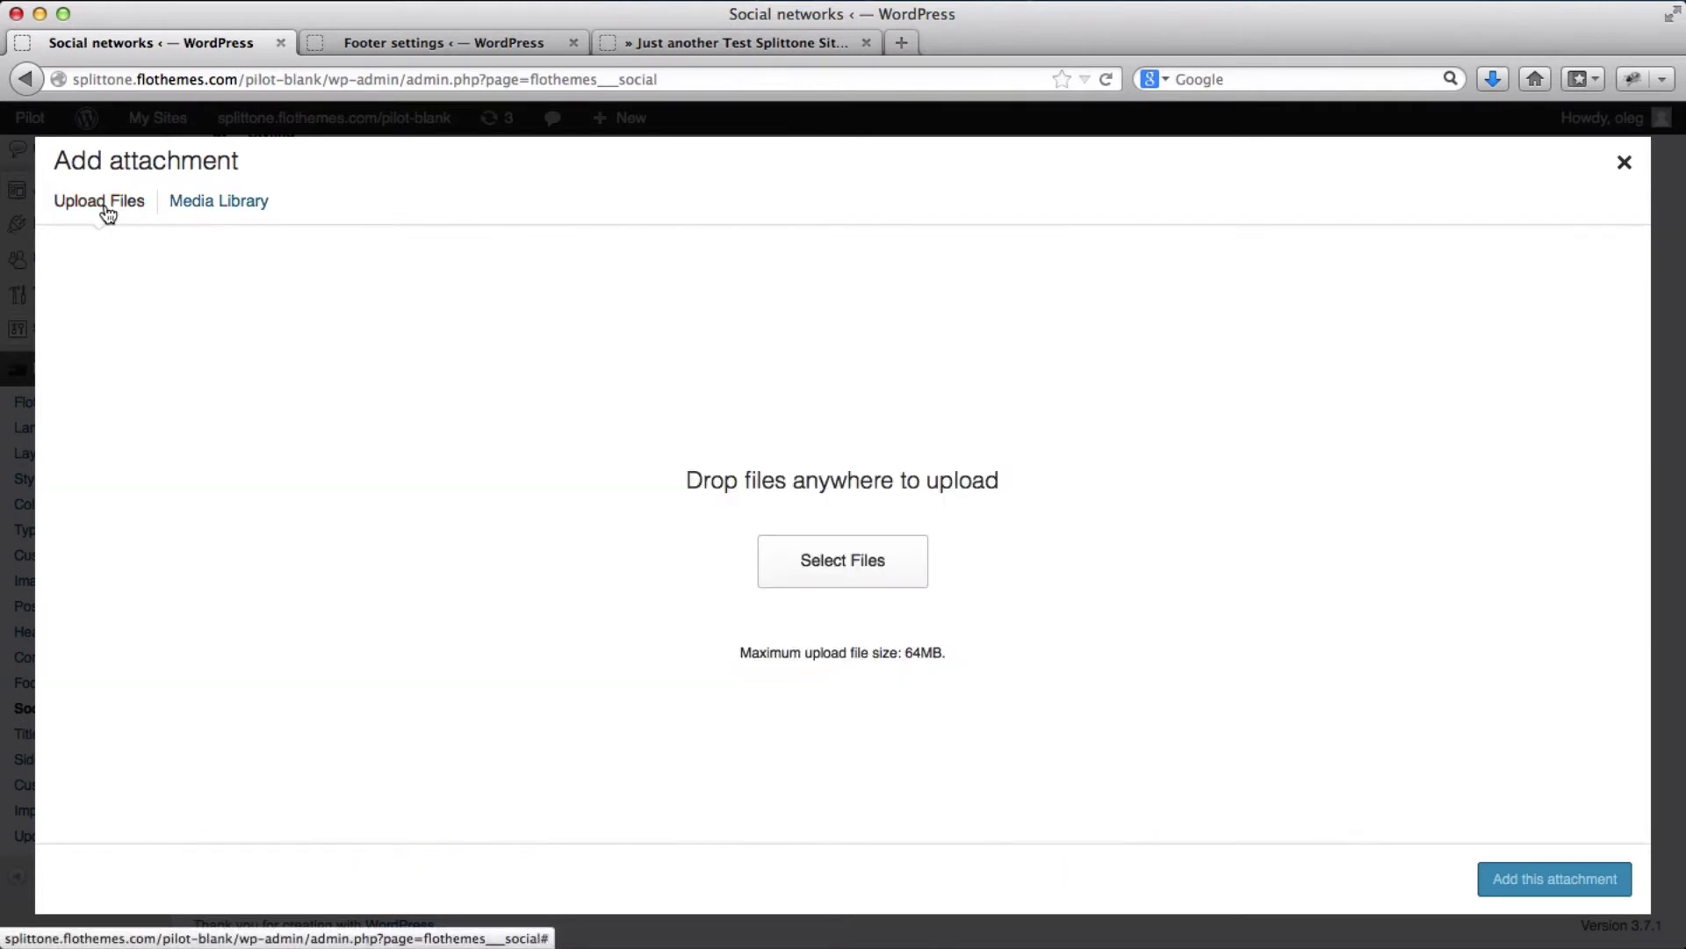
key(super+Tab)
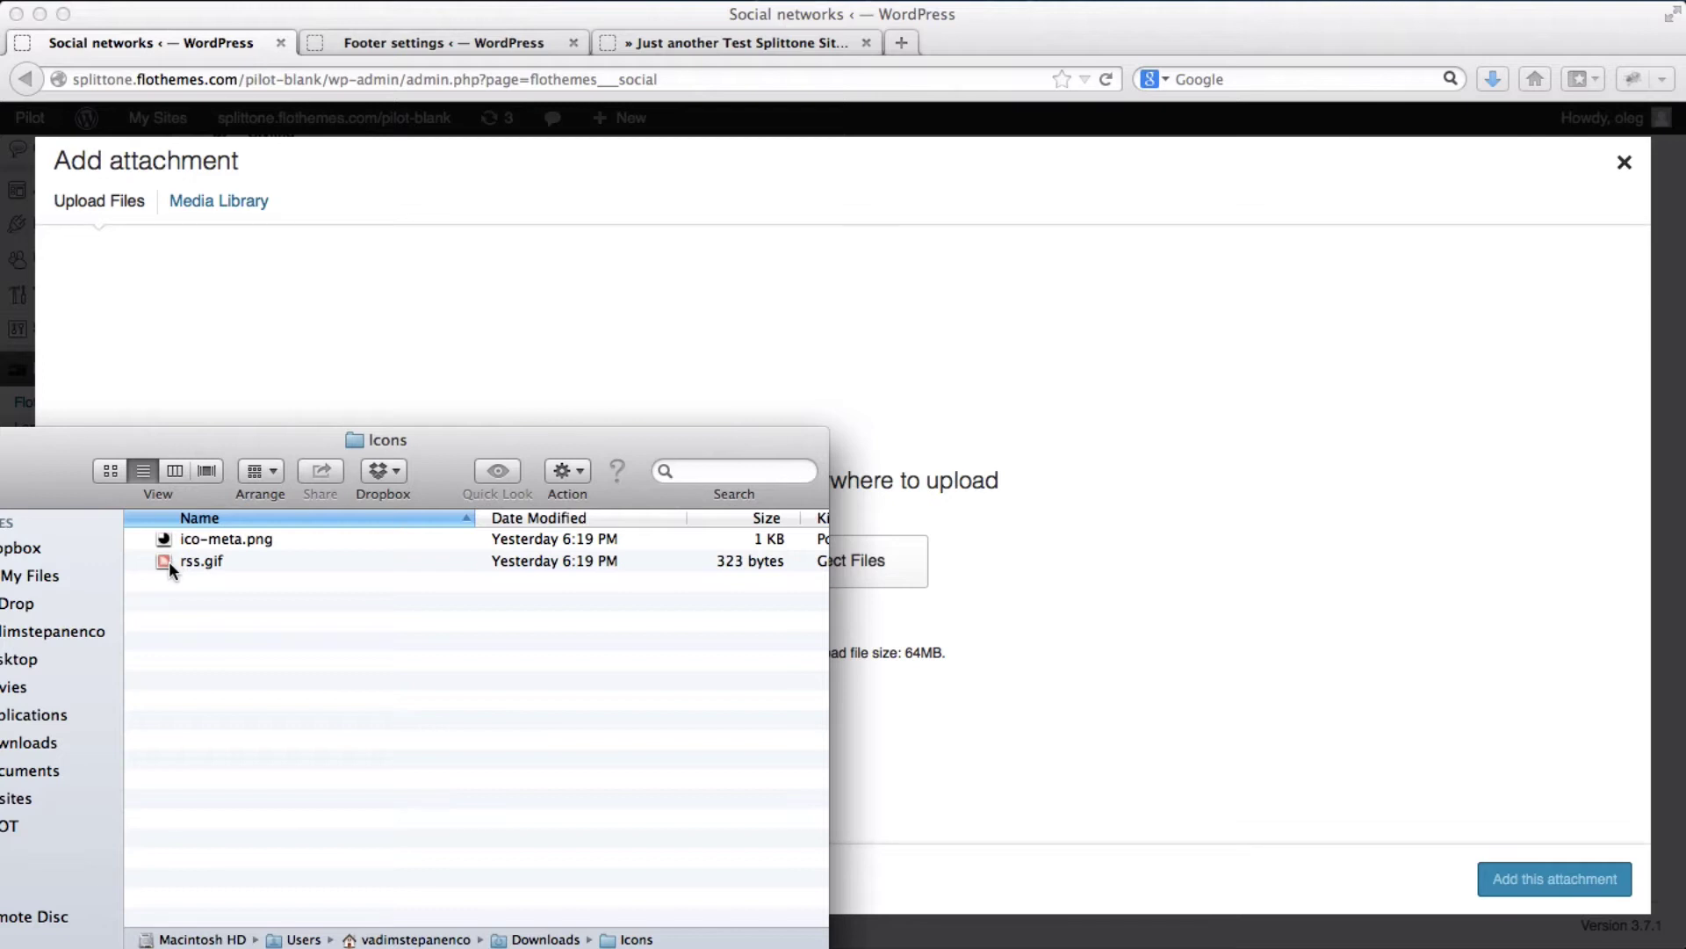
drag(168, 560, 292, 374)
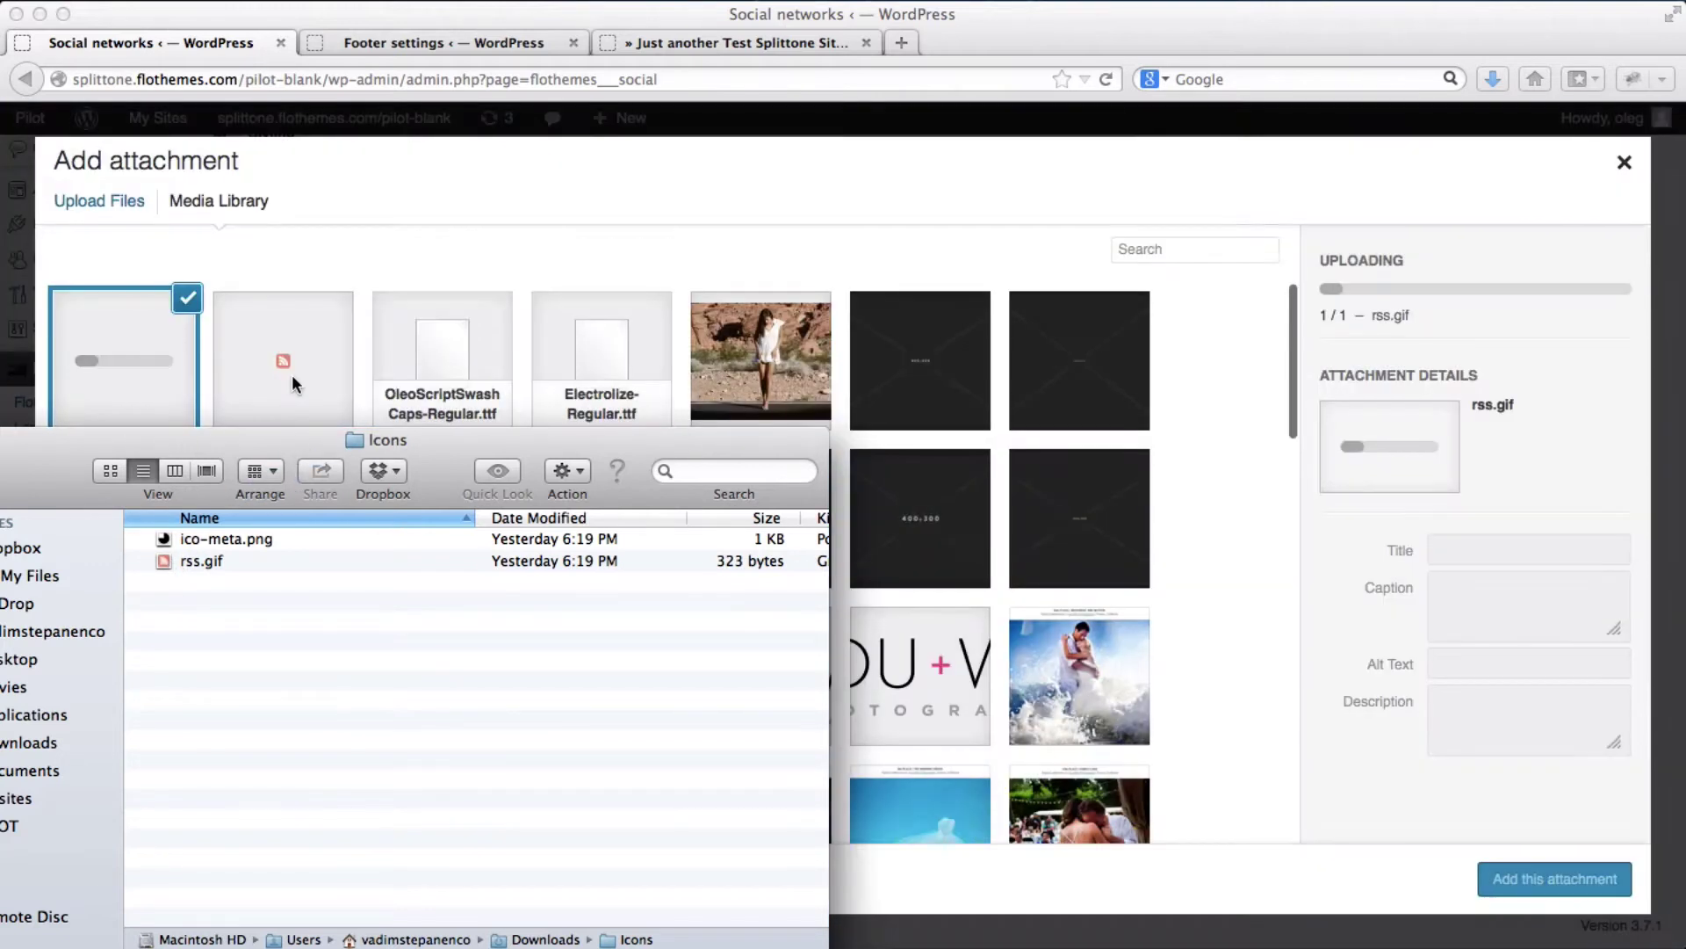
click(309, 255)
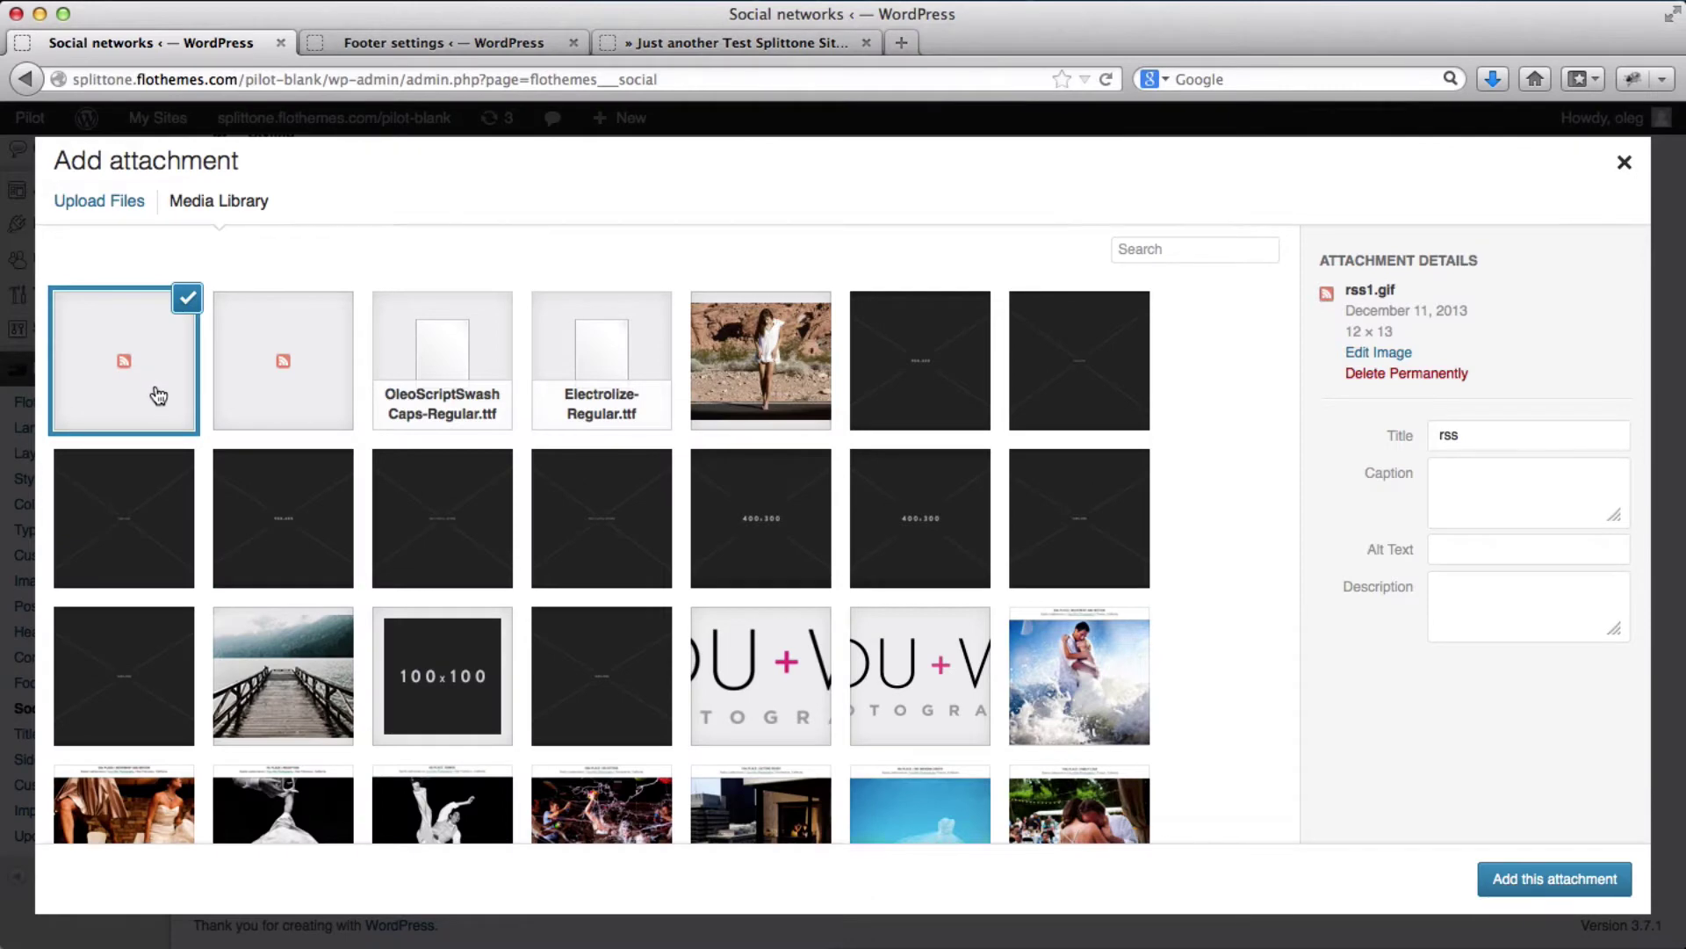
click(1548, 892)
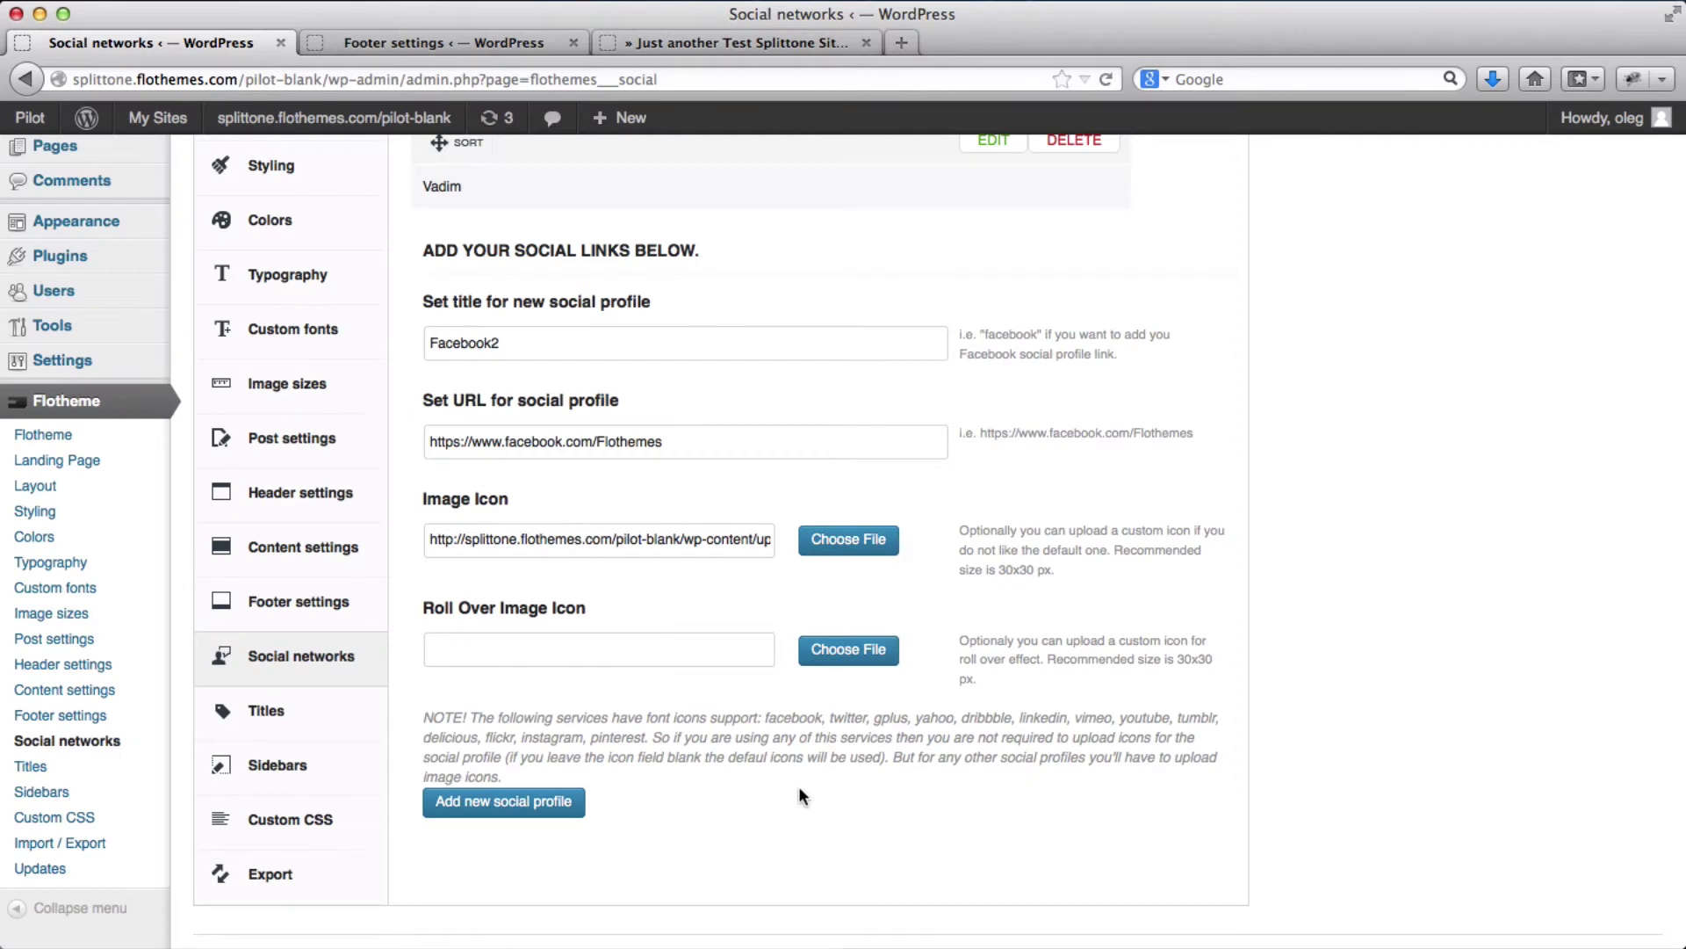
Upload ico-meta.png and use it as the Facebook2 profile's Roll Over Image Icon
click(863, 661)
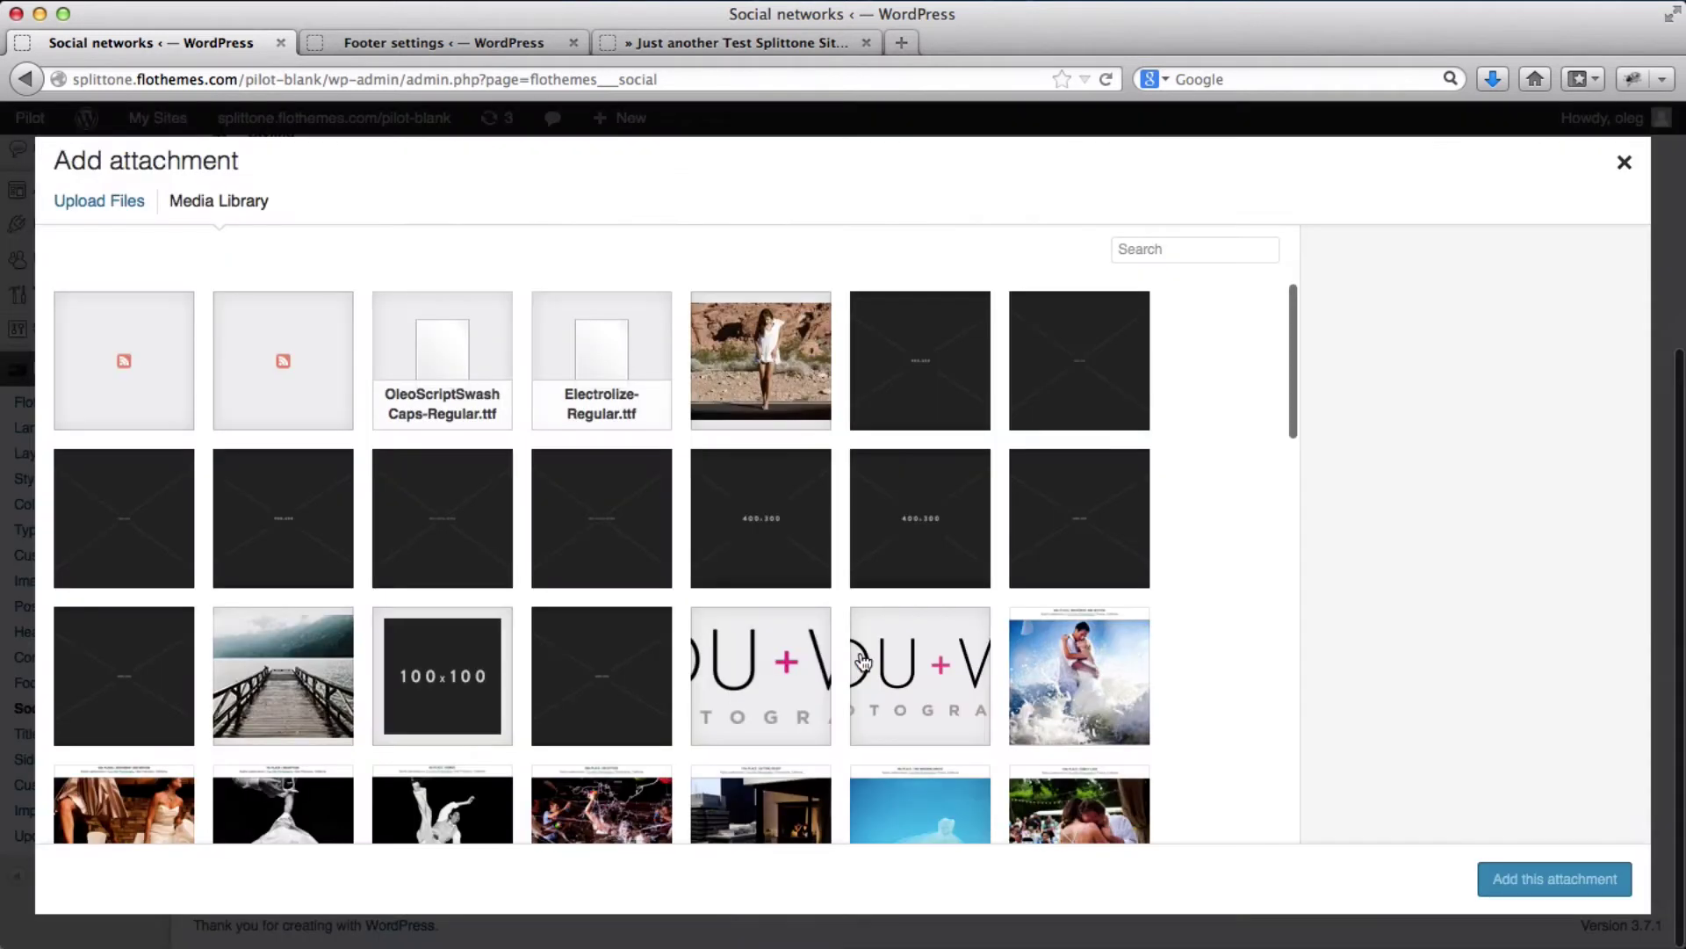
click(109, 214)
key(super+Tab)
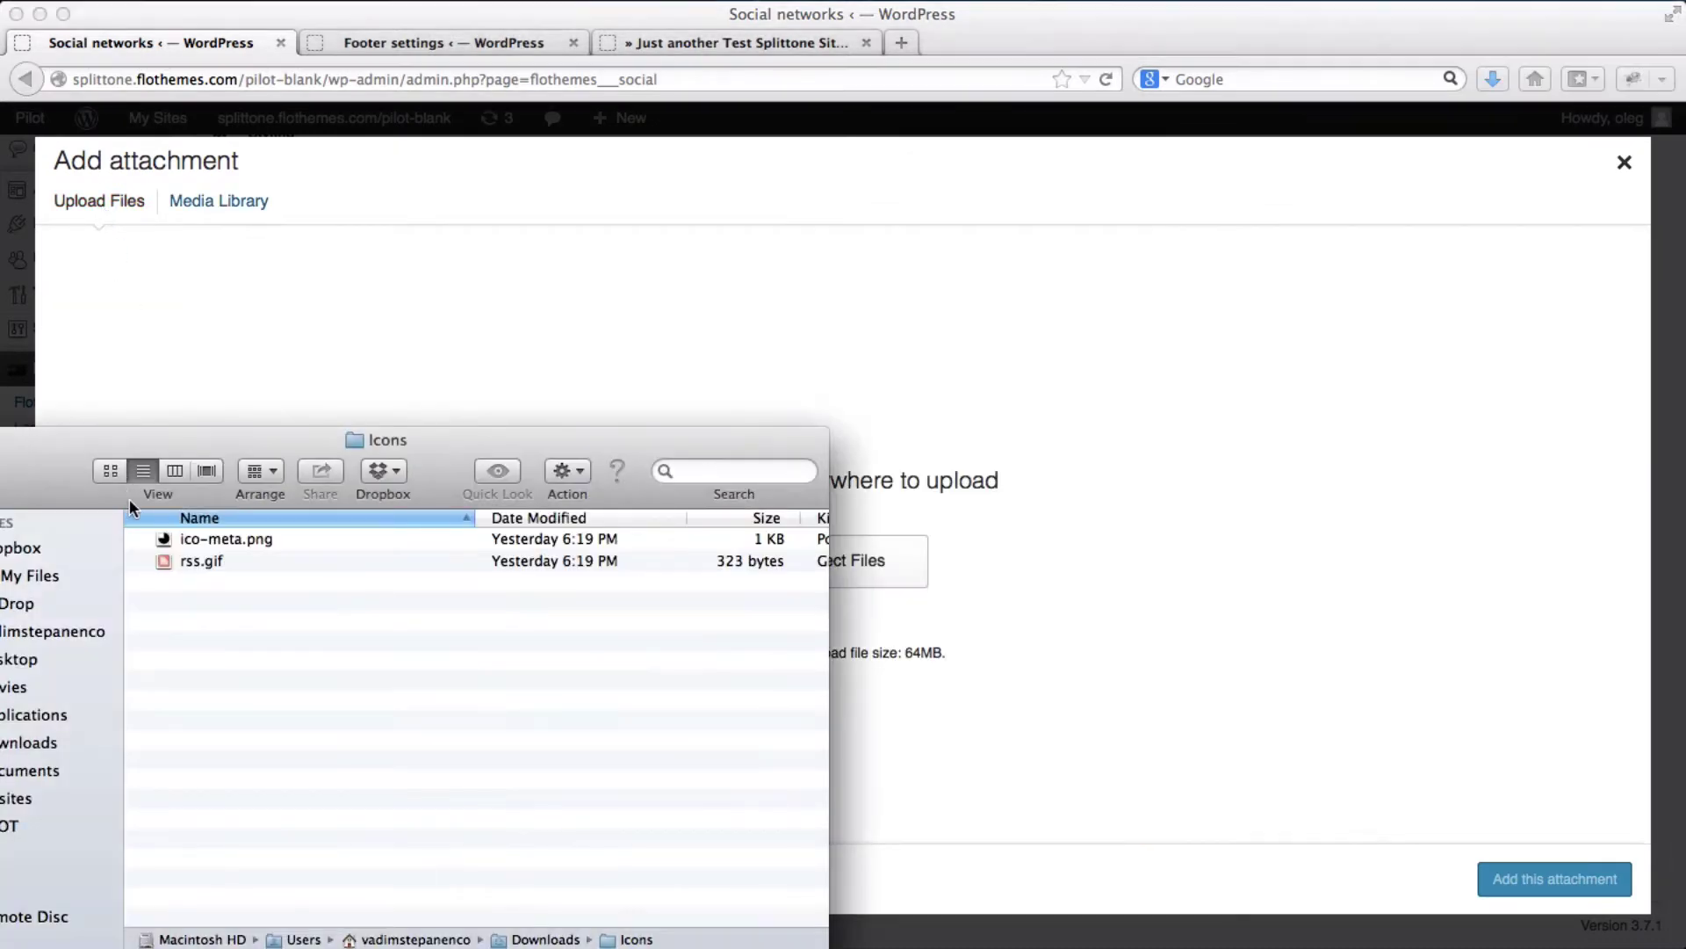
drag(166, 541, 319, 359)
click(395, 253)
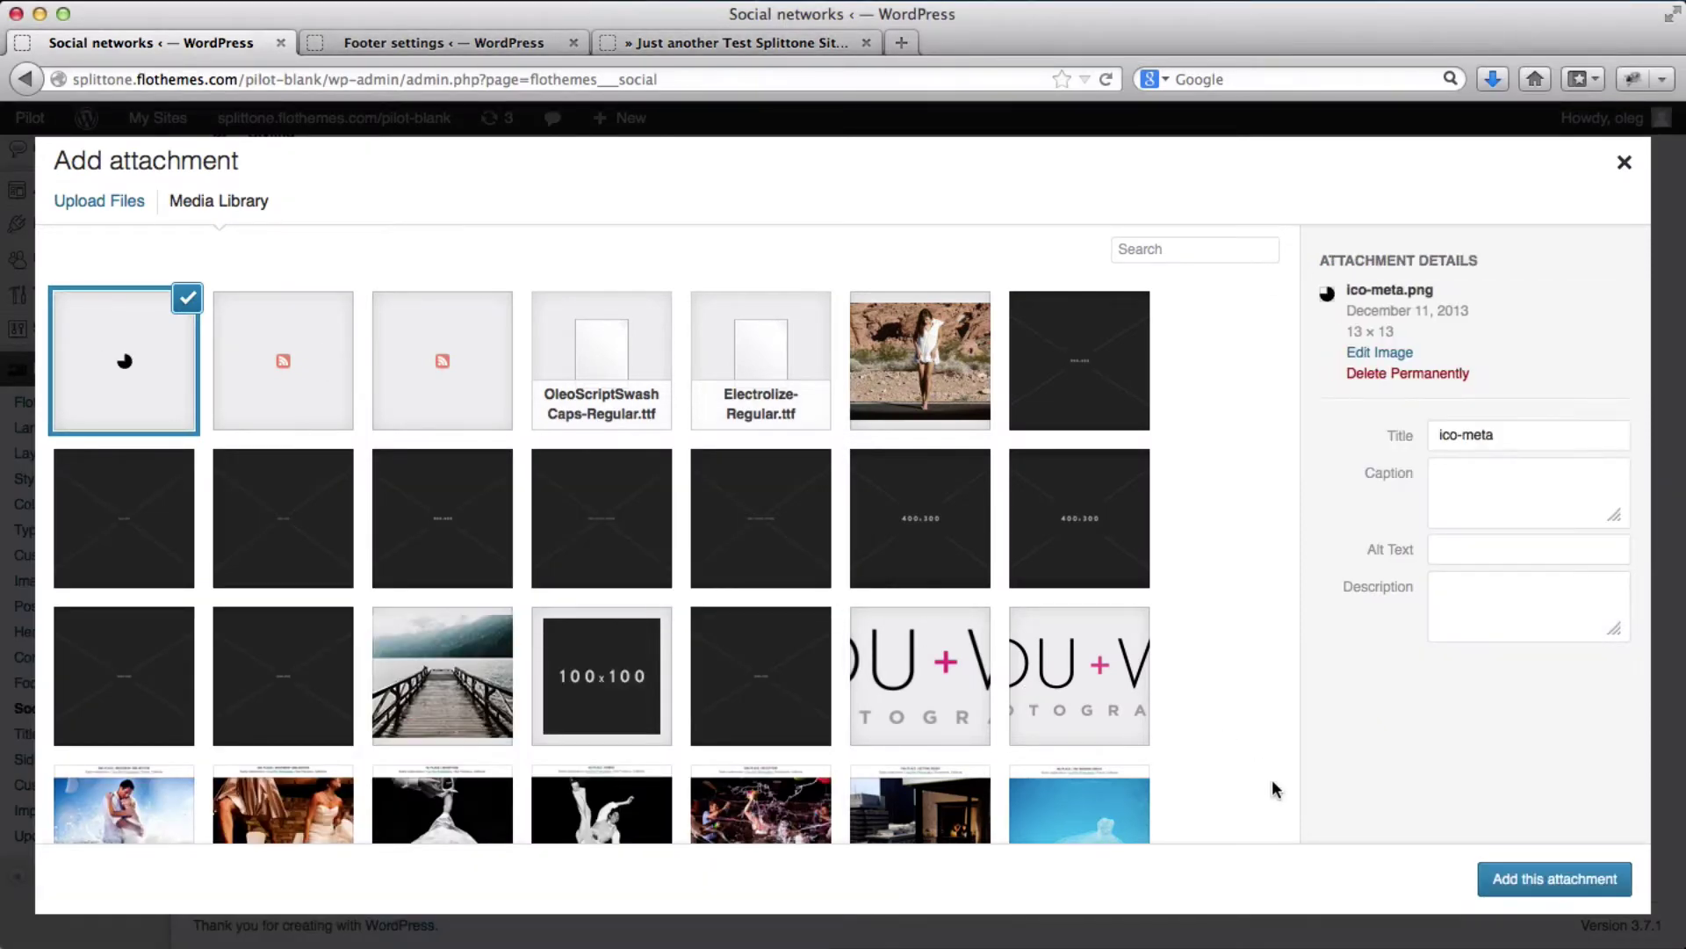
click(1520, 880)
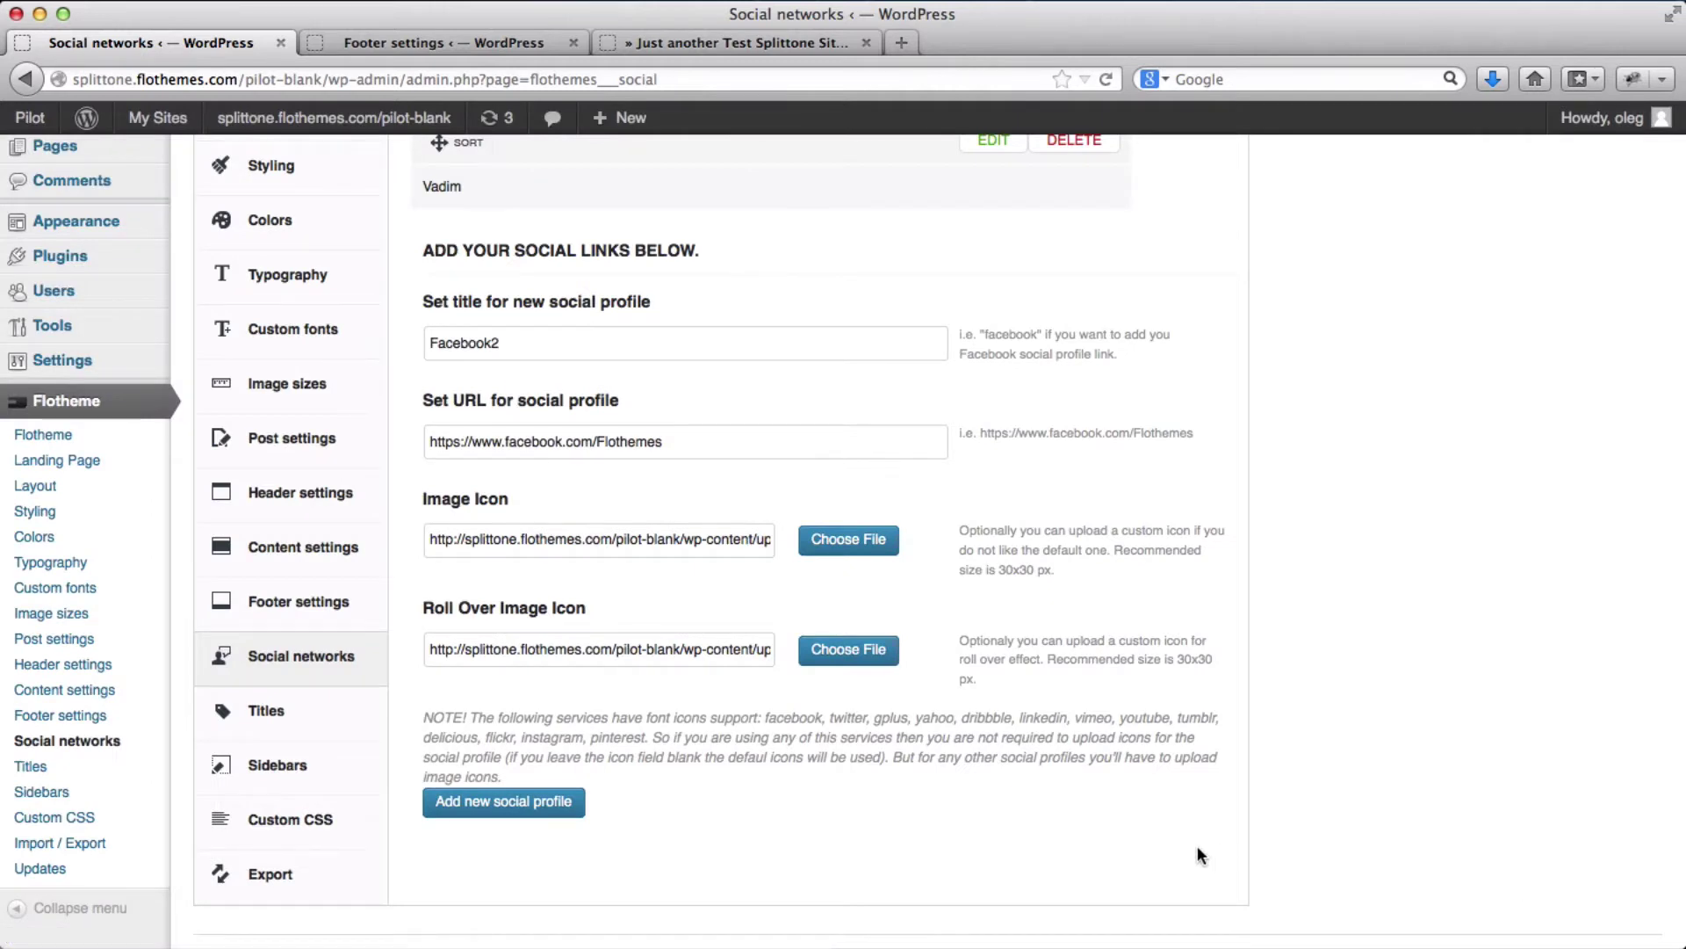
Save the Facebook2 profile and scroll up to see it in the profiles list
click(490, 818)
scroll(490, 818, up, 3)
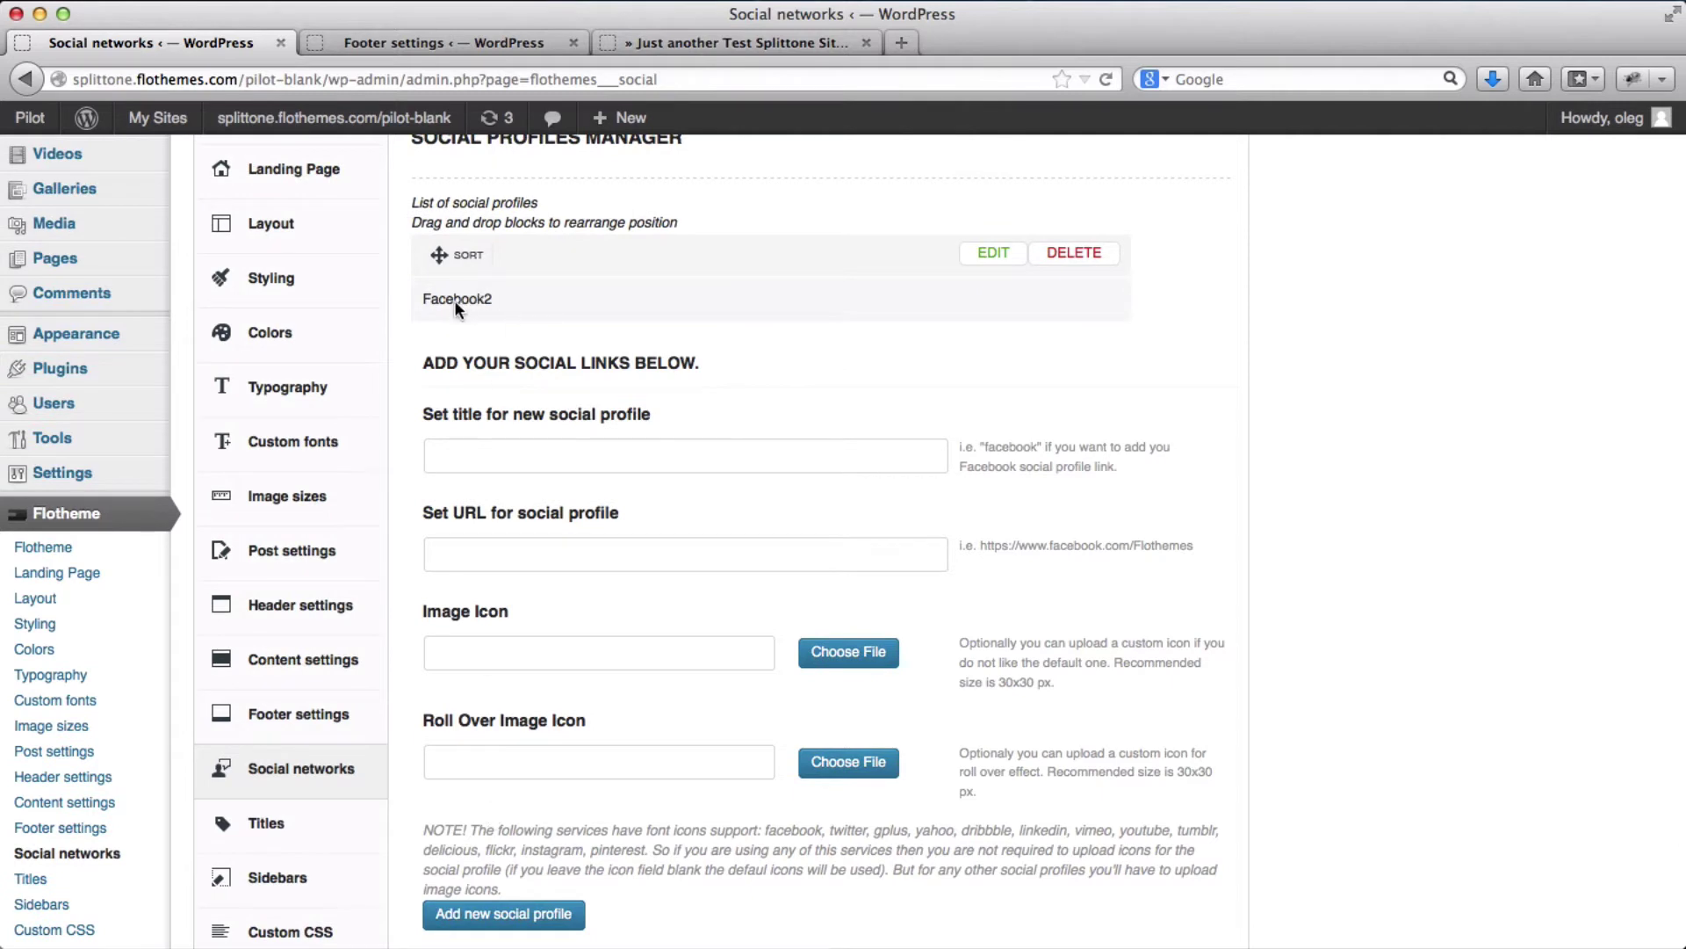
Reload the Footer settings page so Facebook2 appears among the social services
click(365, 44)
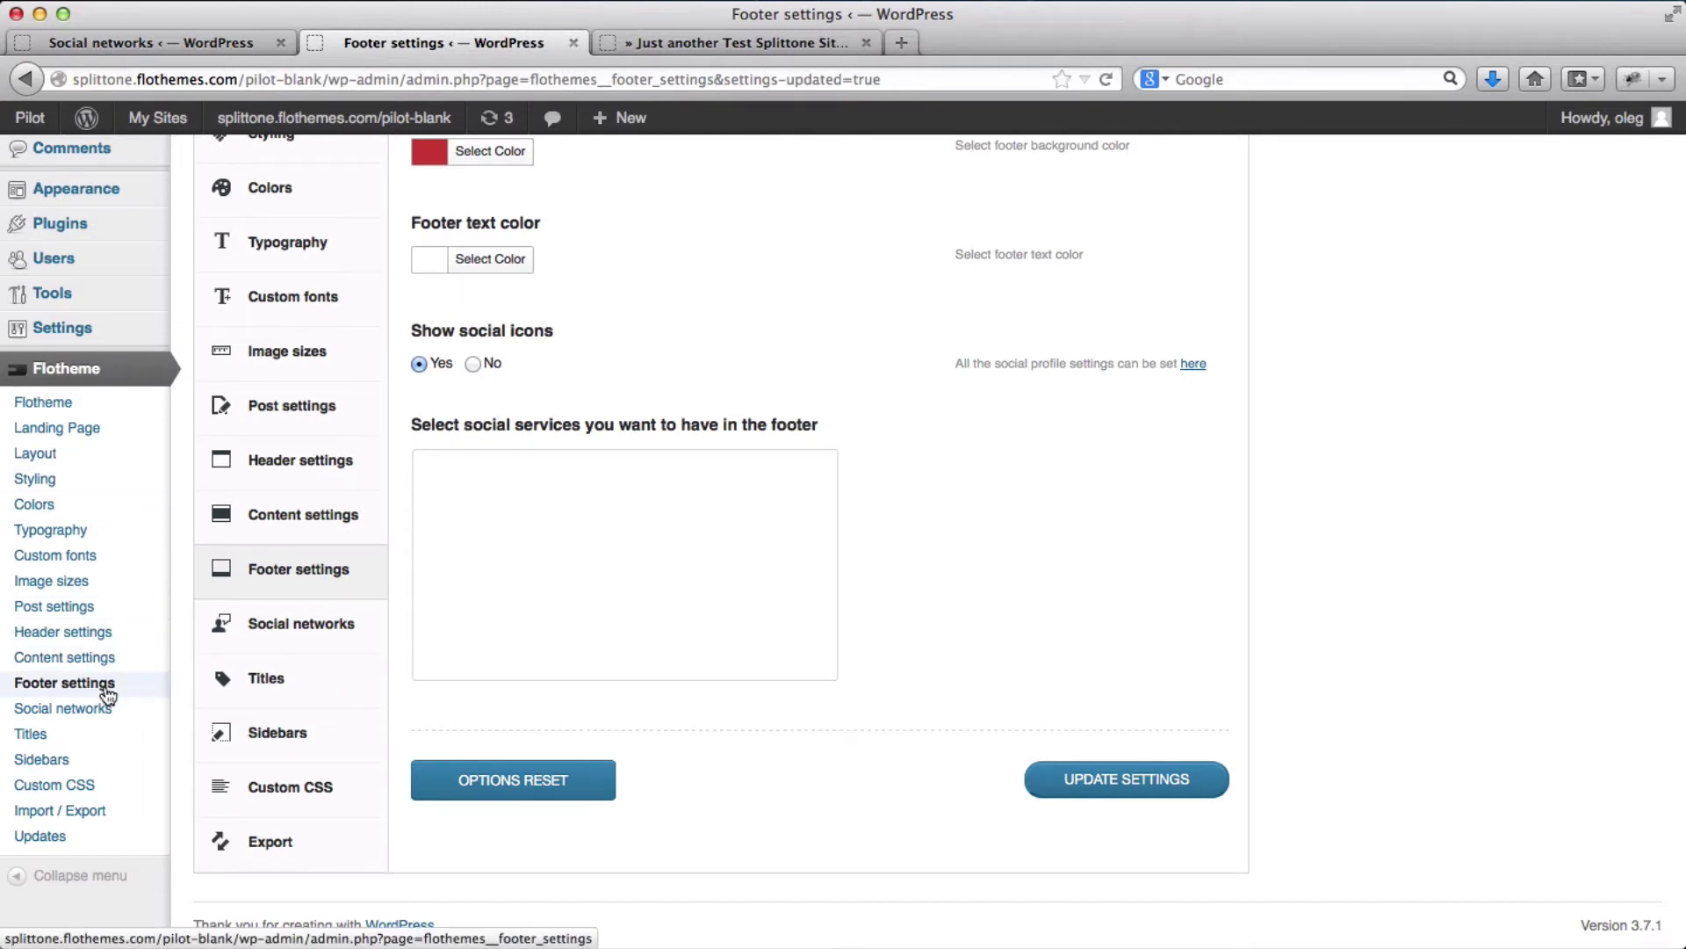
scroll(525, 629, up, 4)
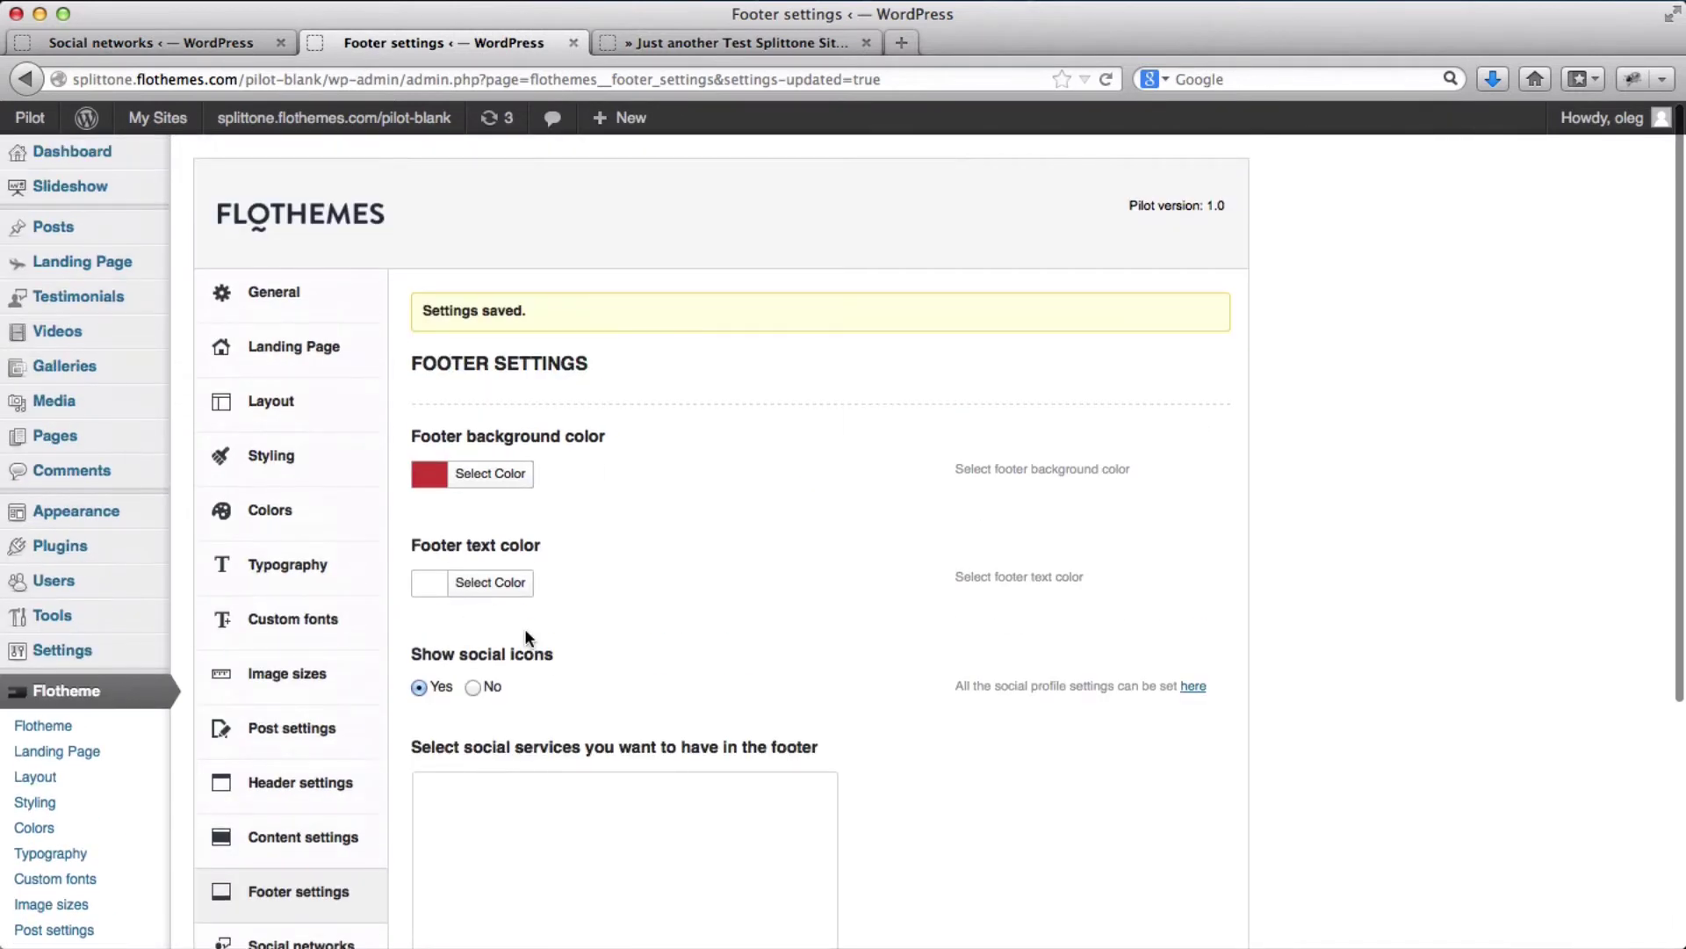
key(super+r)
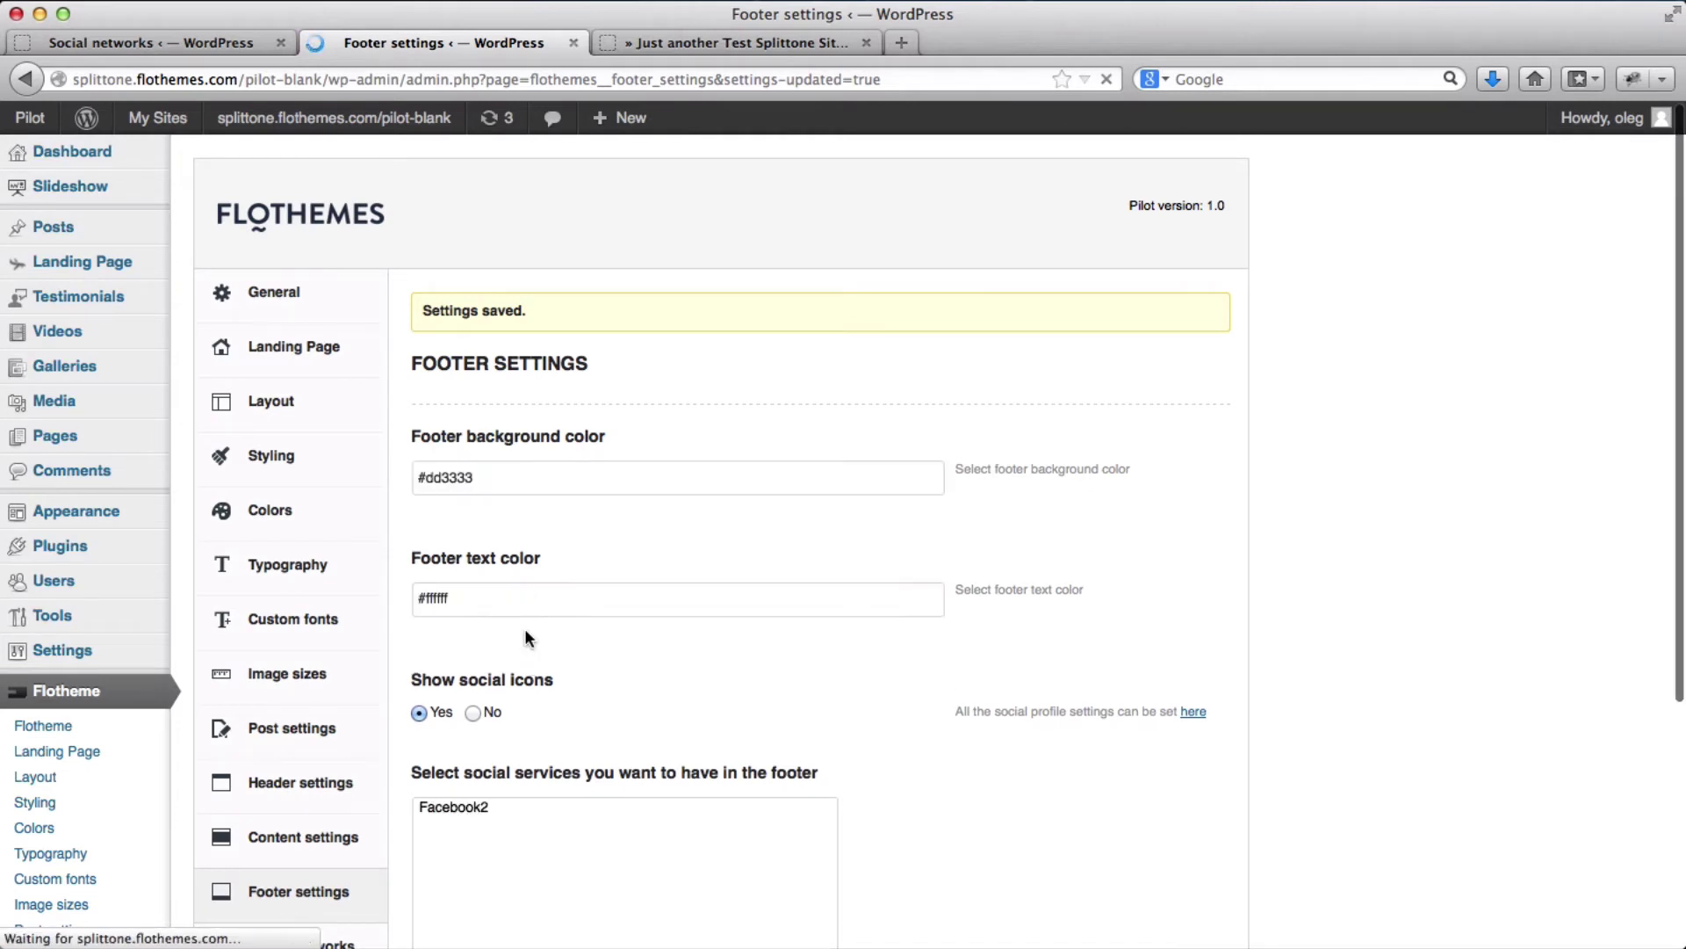
scroll(524, 629, down, 3)
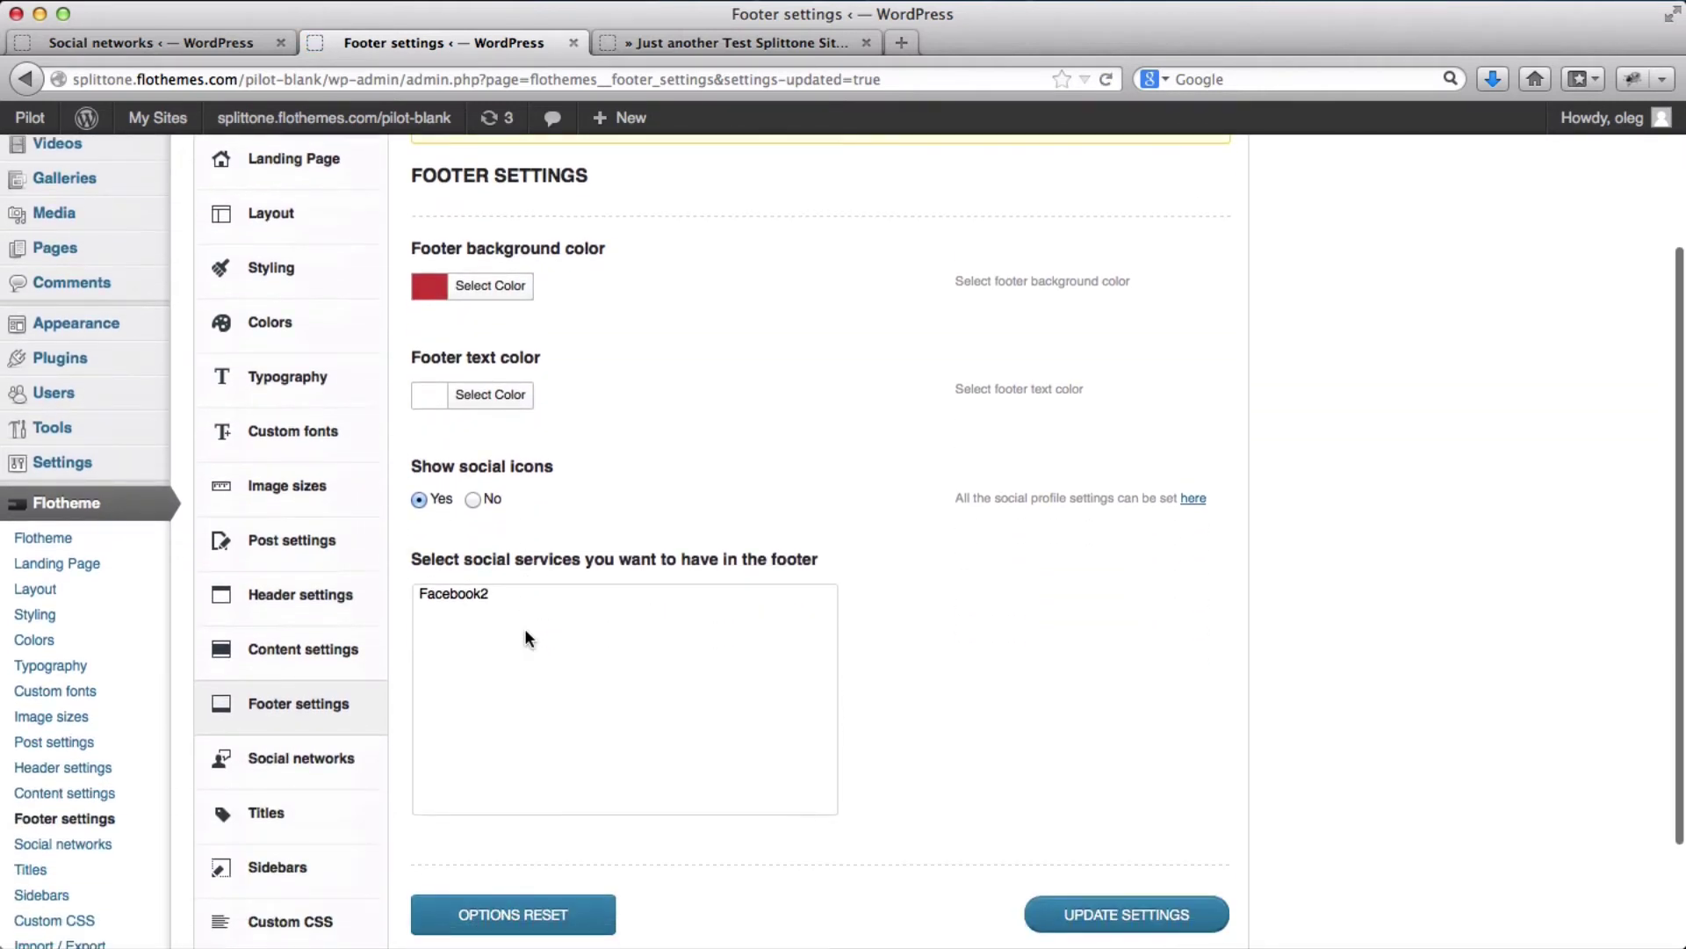
scroll(524, 629, up, 3)
scroll(524, 629, down, 2)
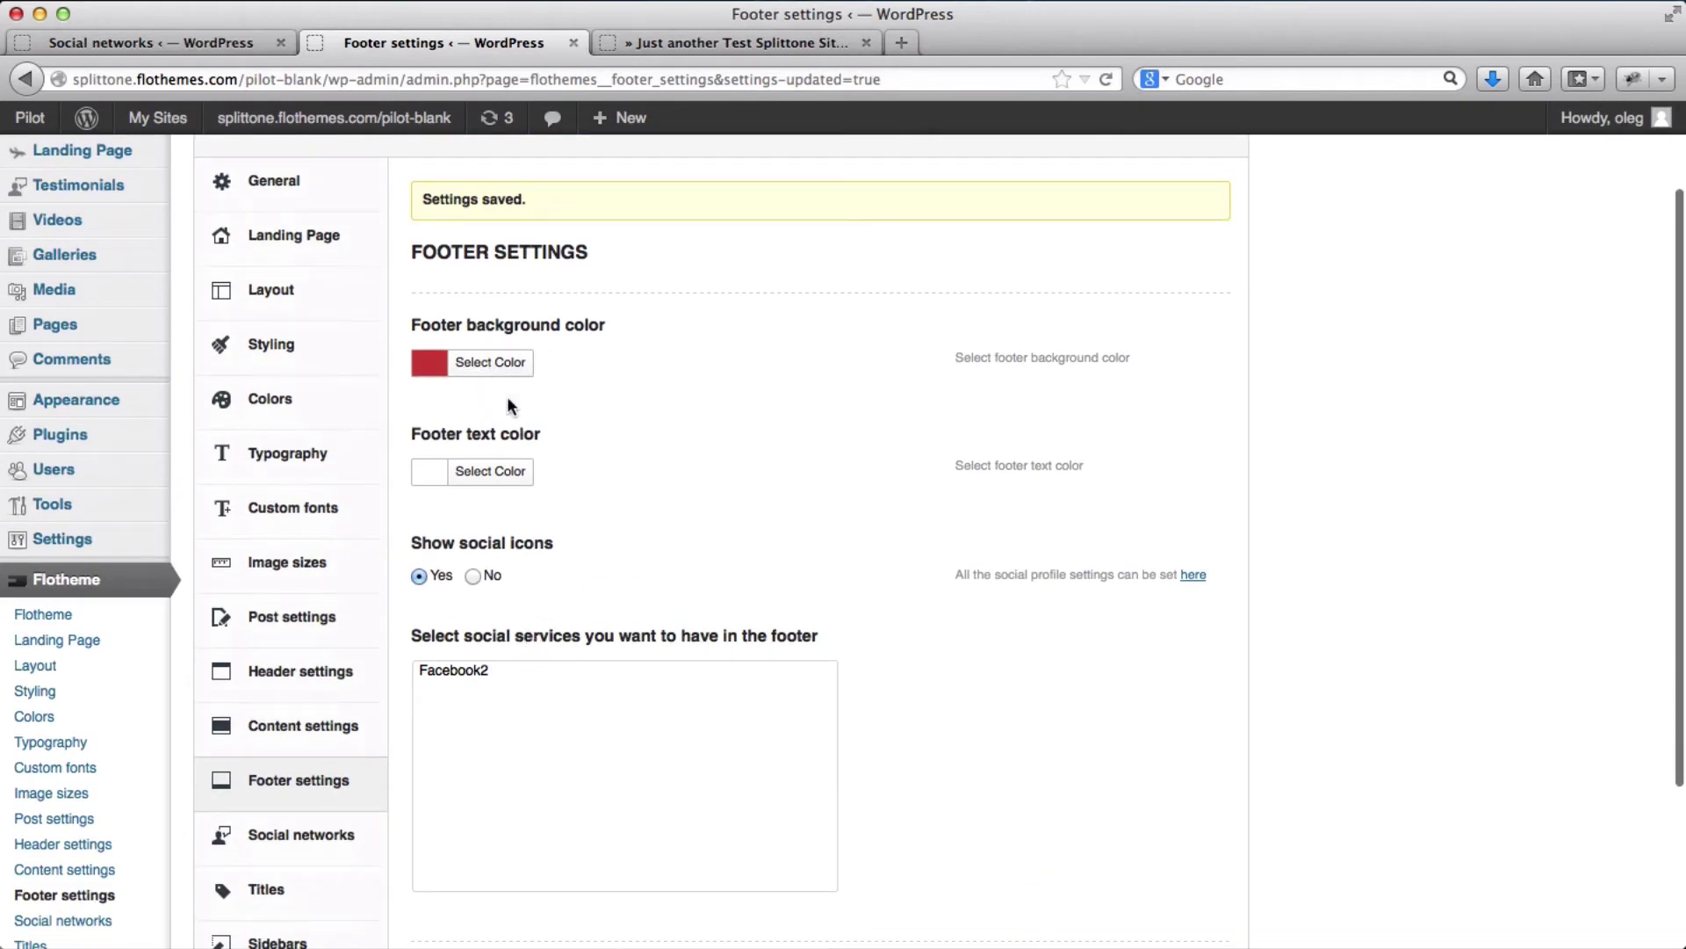
scroll(590, 525, down, 1)
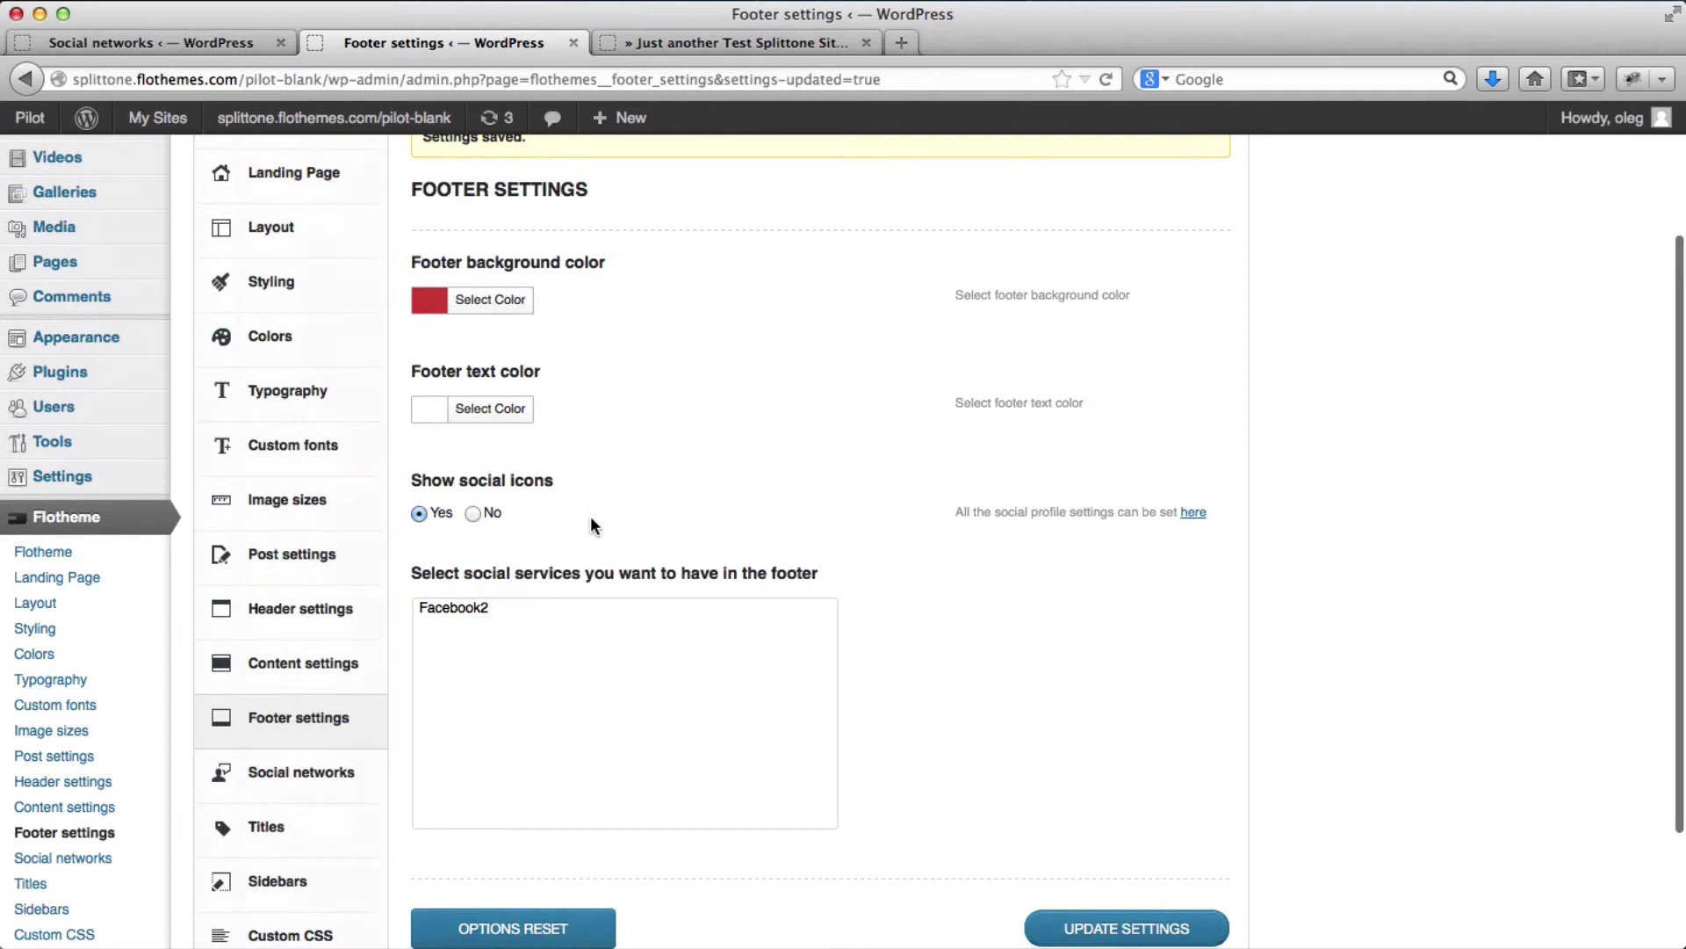
Set Show social icons to Yes, select Facebook2 as a social service, and save
click(476, 510)
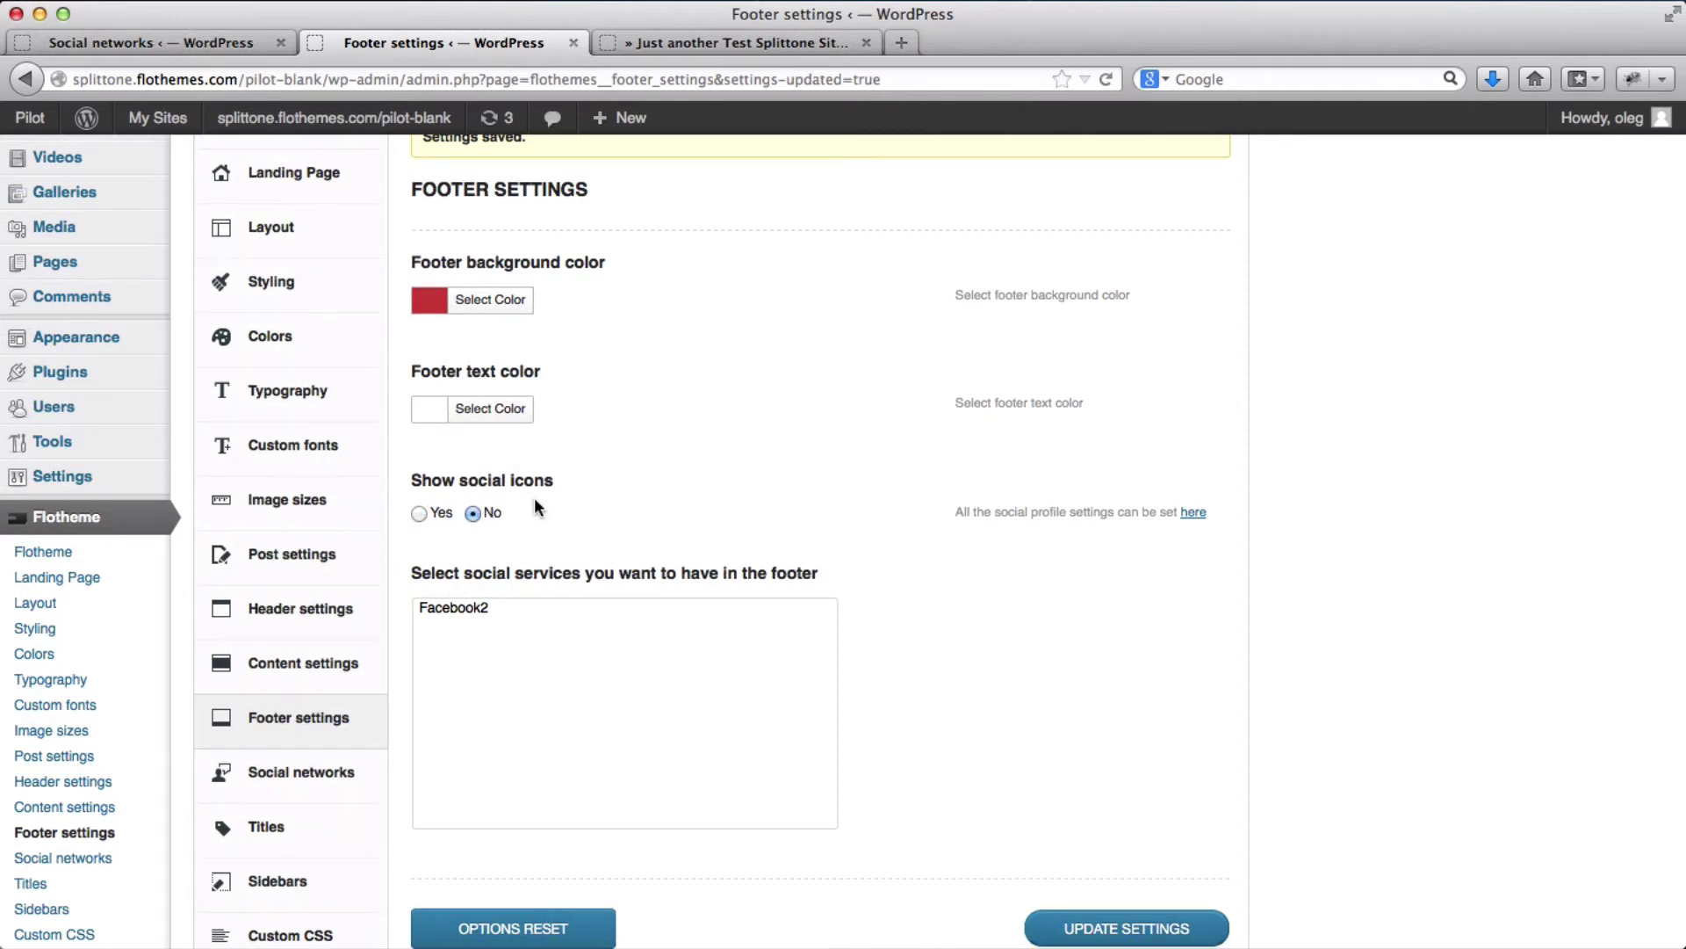
click(419, 512)
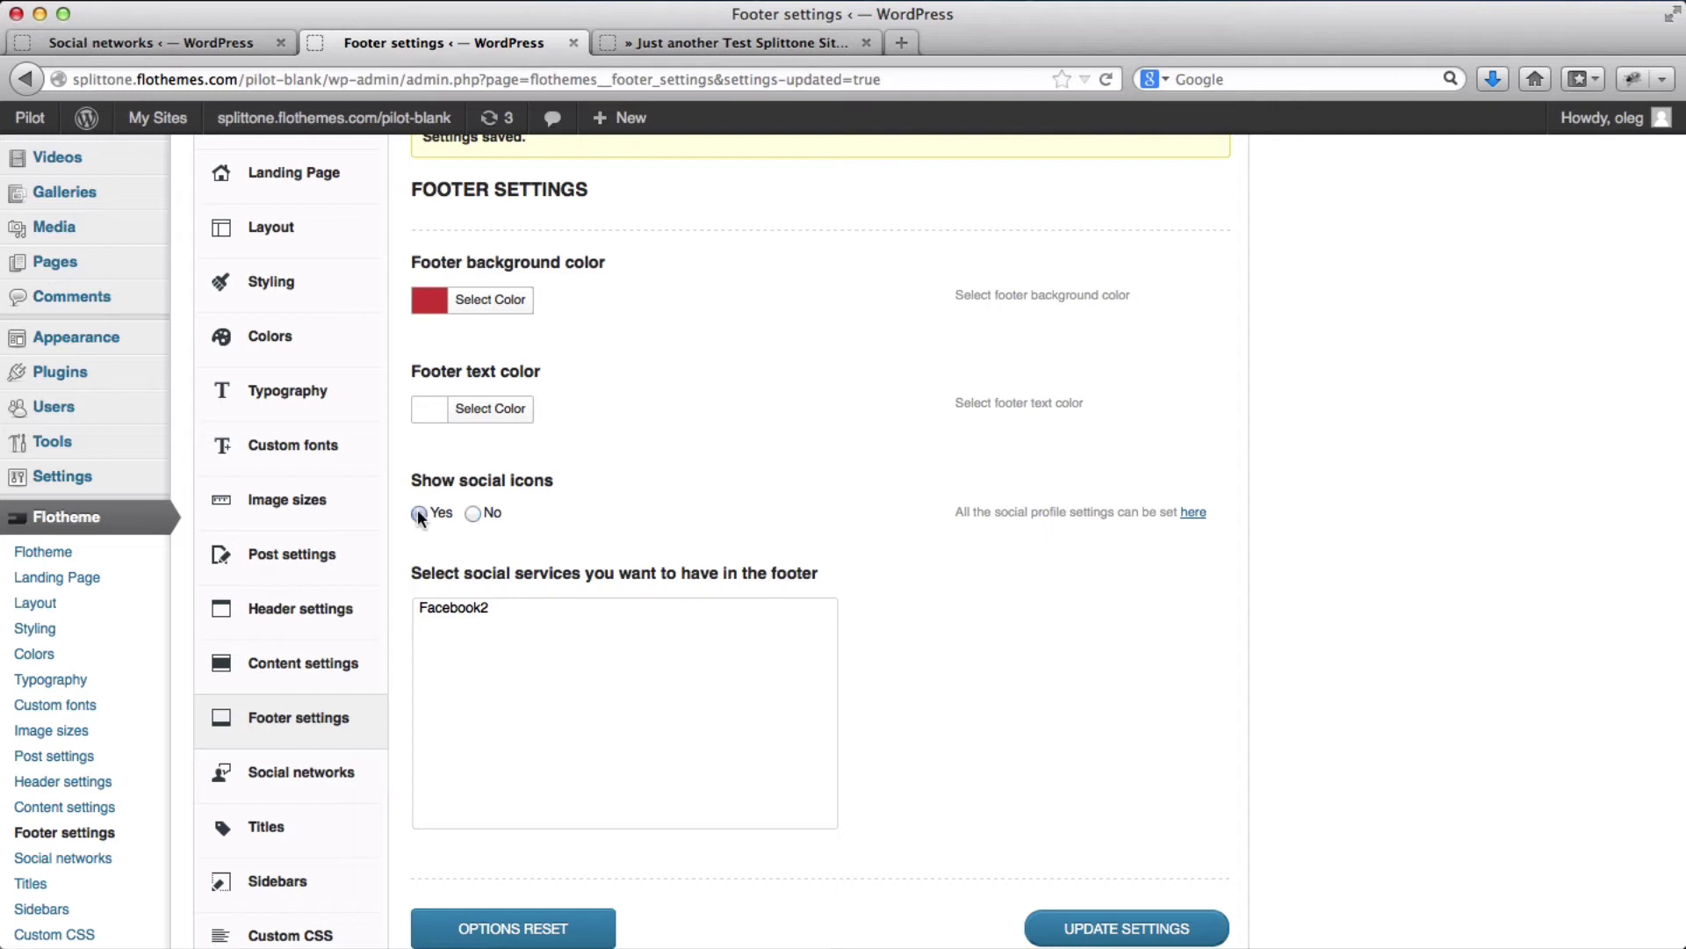
click(472, 608)
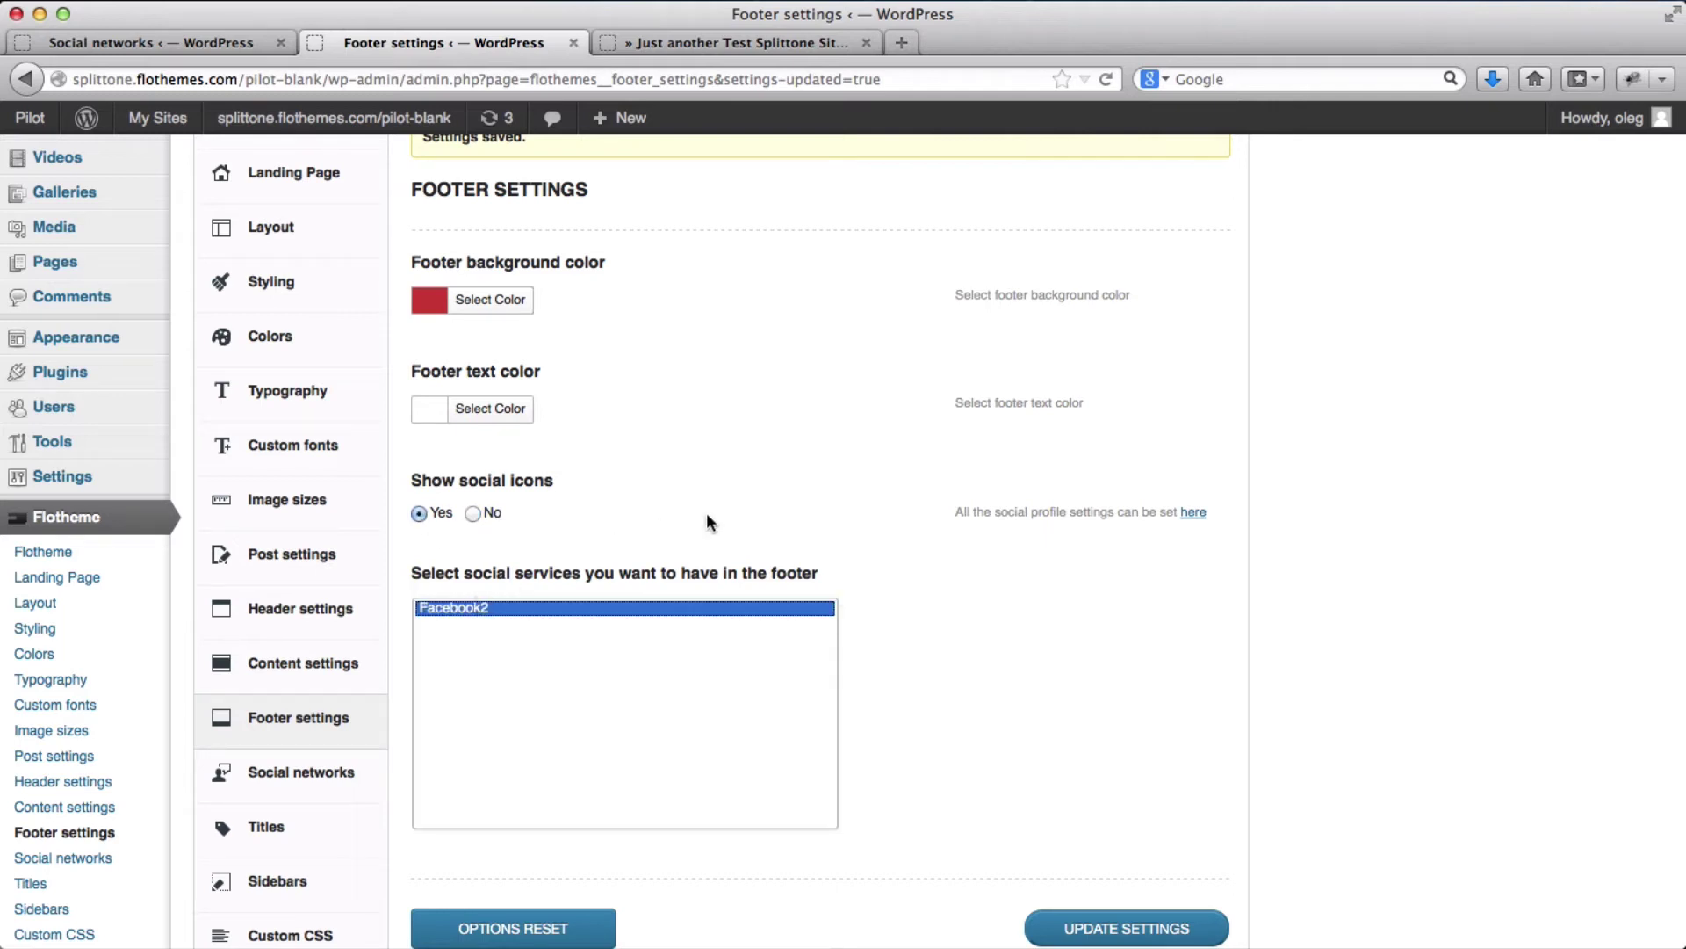
scroll(706, 513, down, 2)
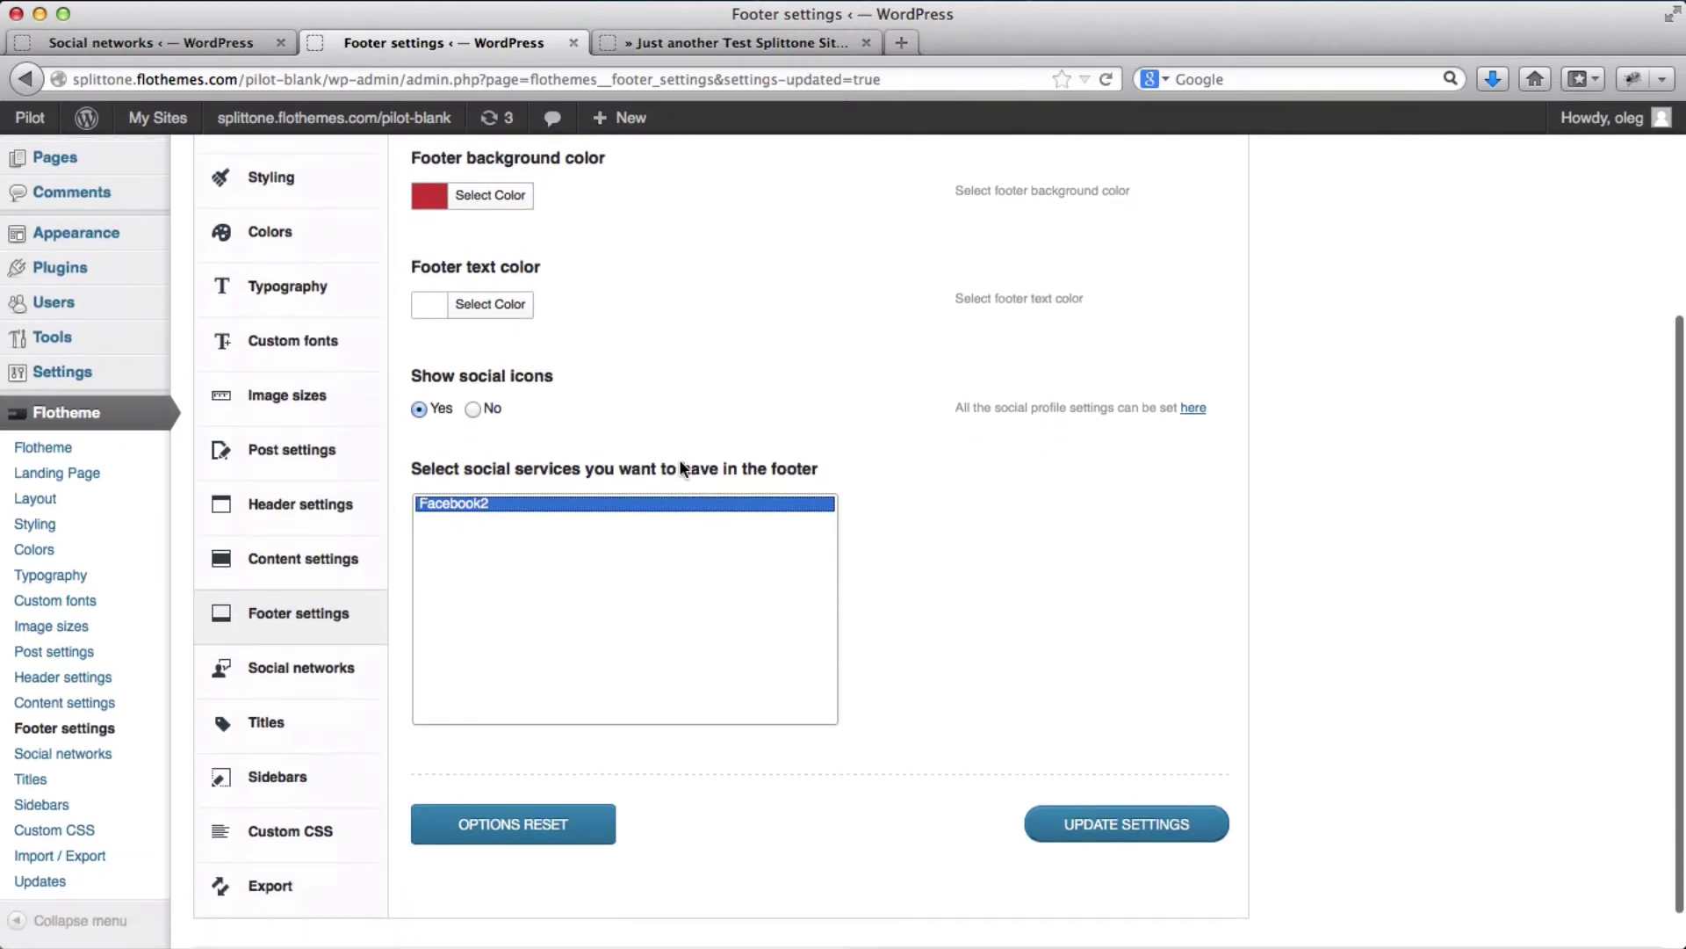
click(1082, 825)
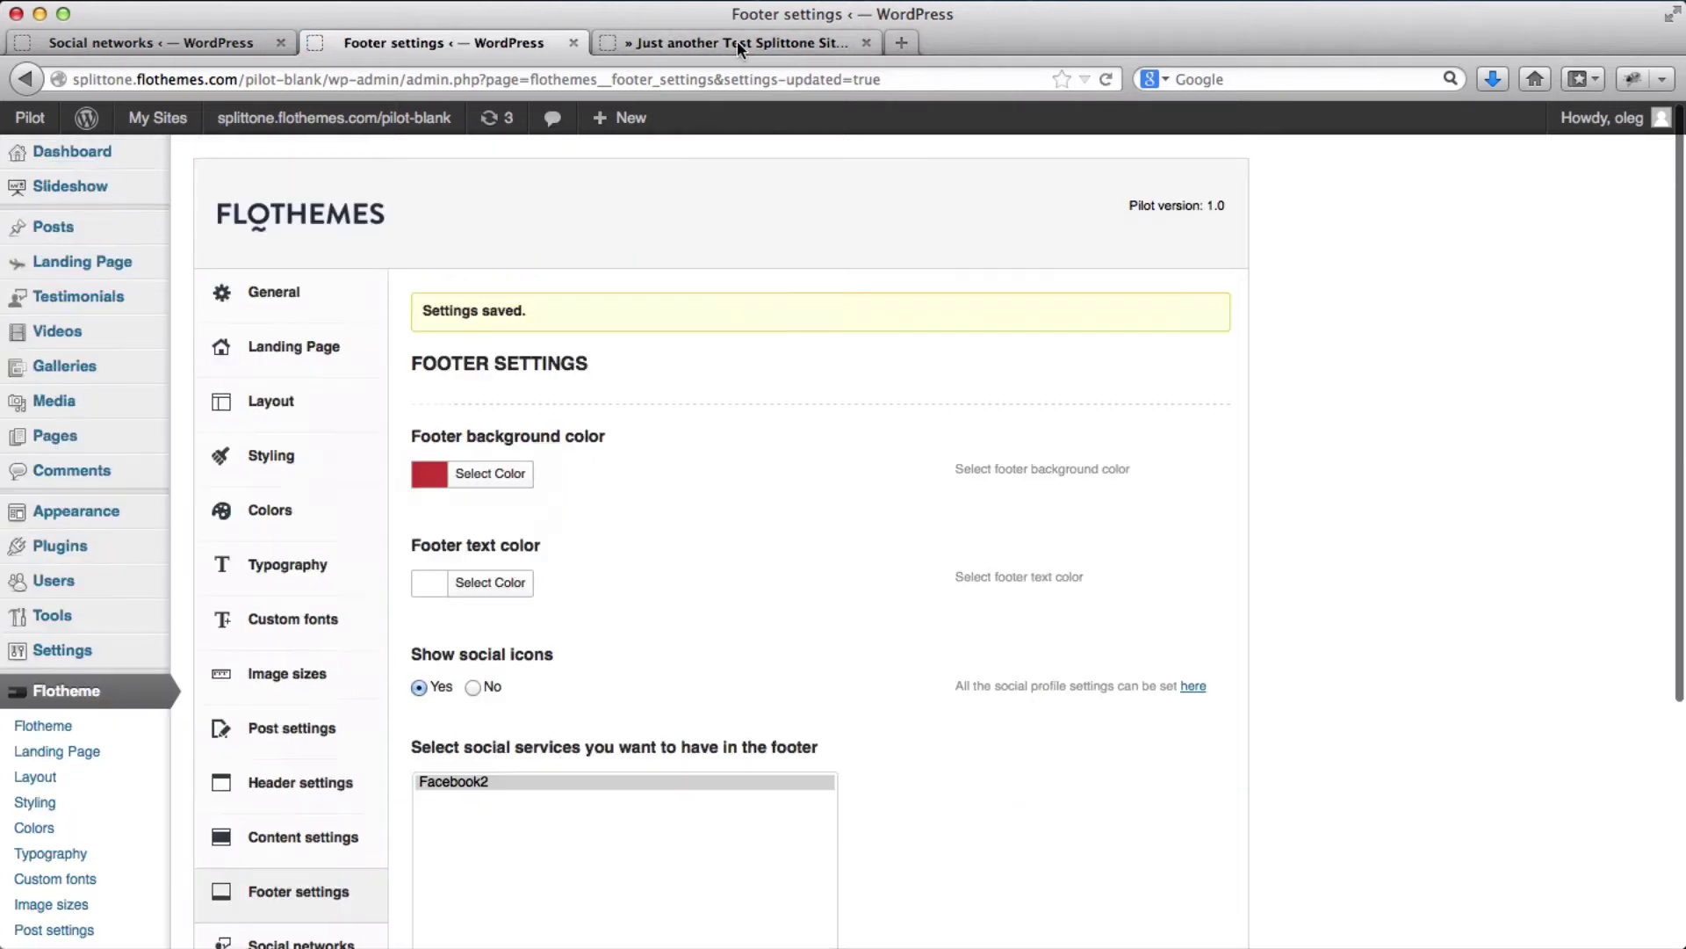
Reload the live site to check the Facebook2 icon in the footer
click(738, 44)
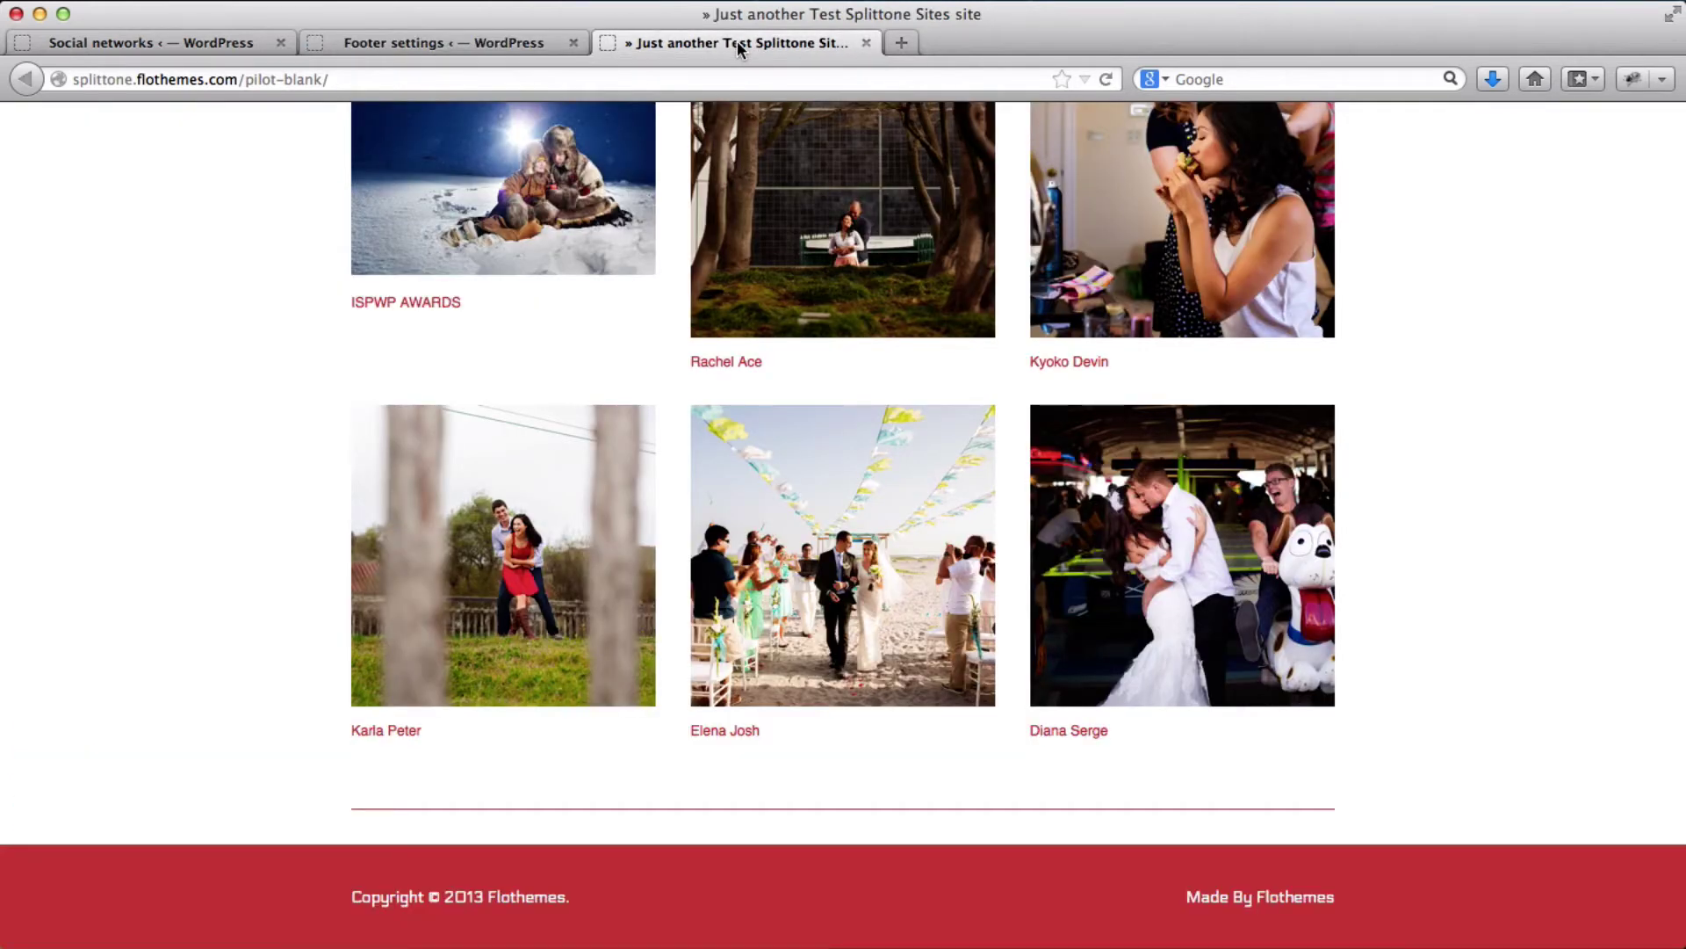
key(super+r)
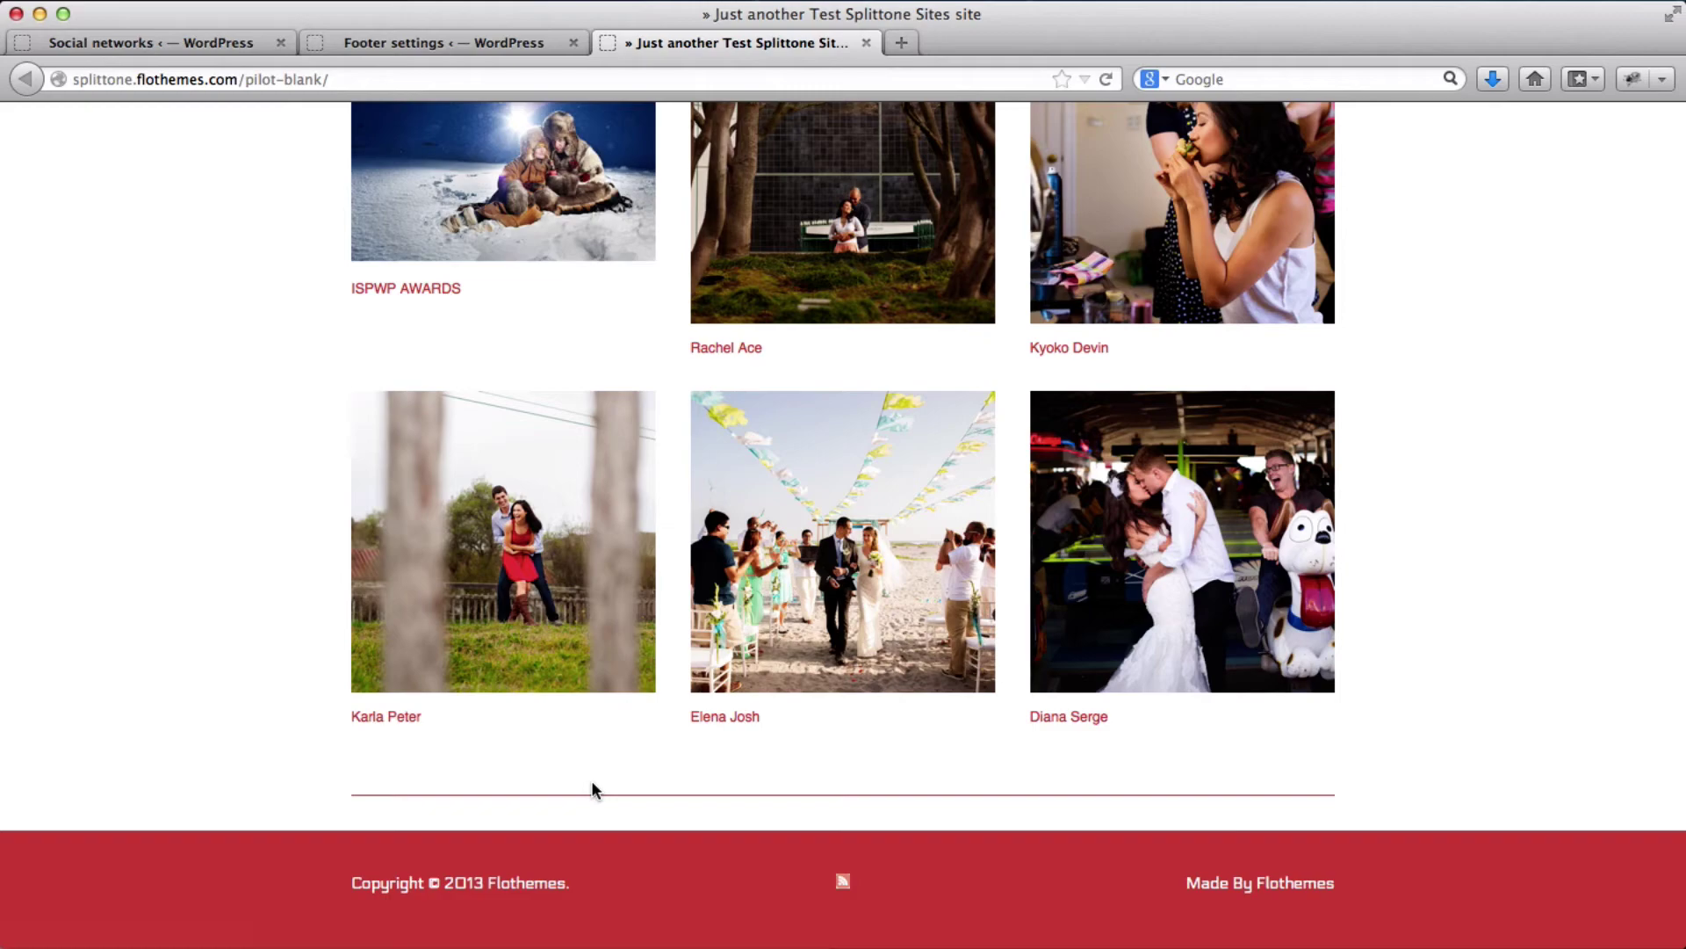
Go back to the Social networks settings page and reach the new-profile form
key(ctrl+shift+Tab)
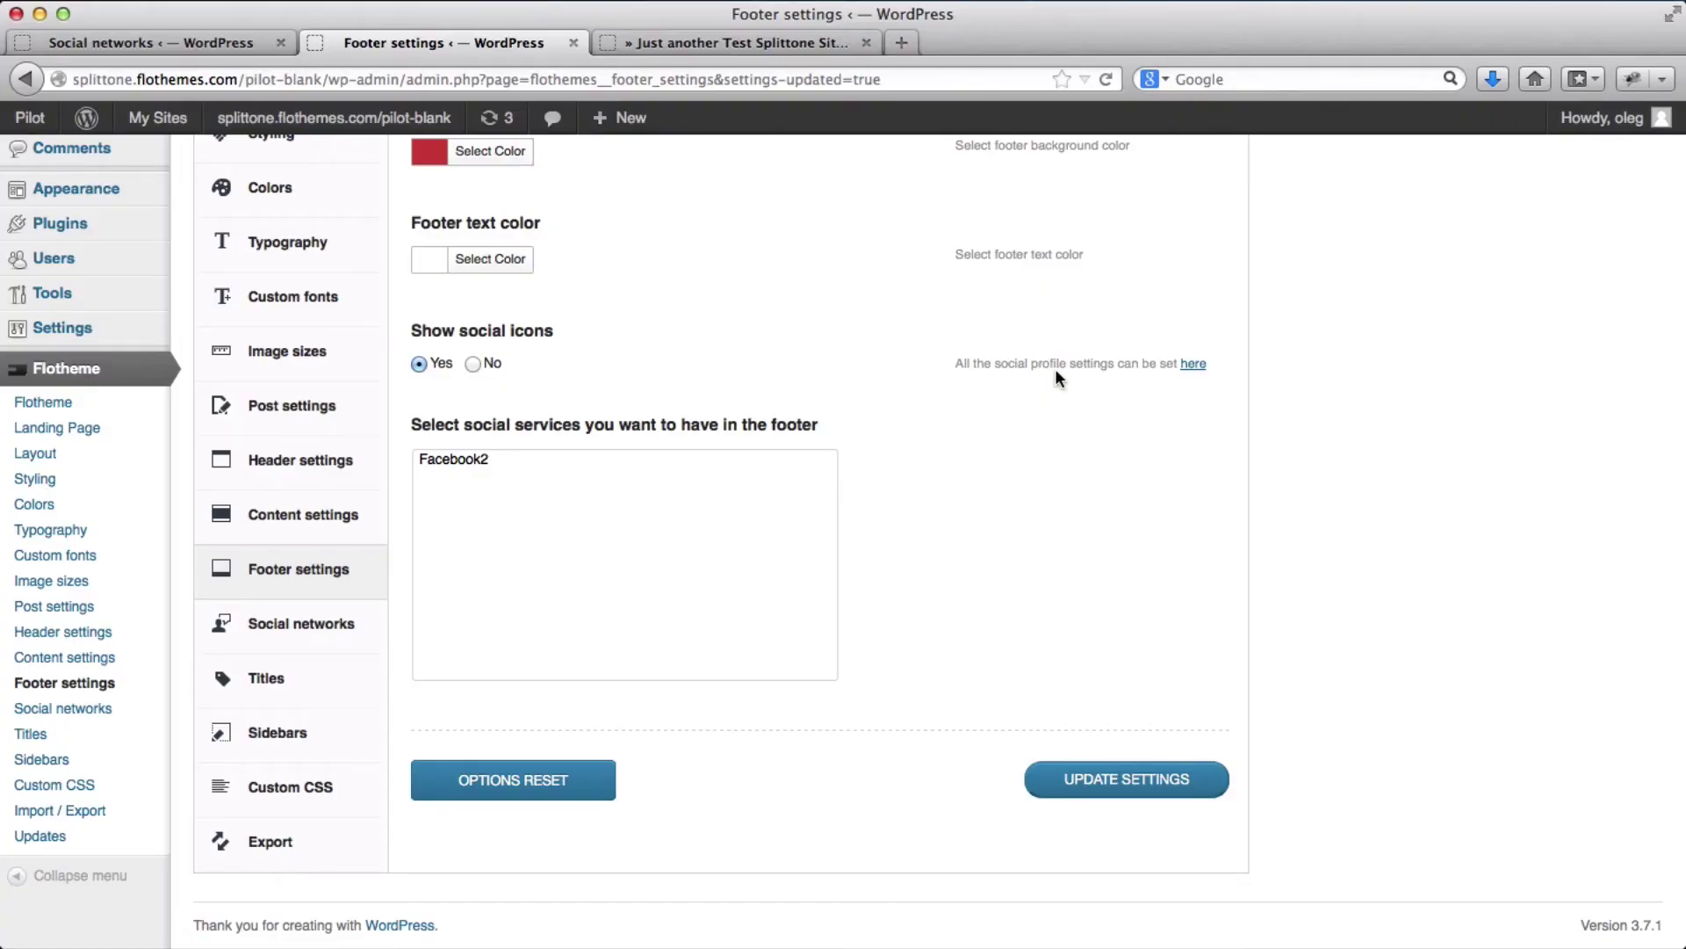
scroll(1057, 369, up, 3)
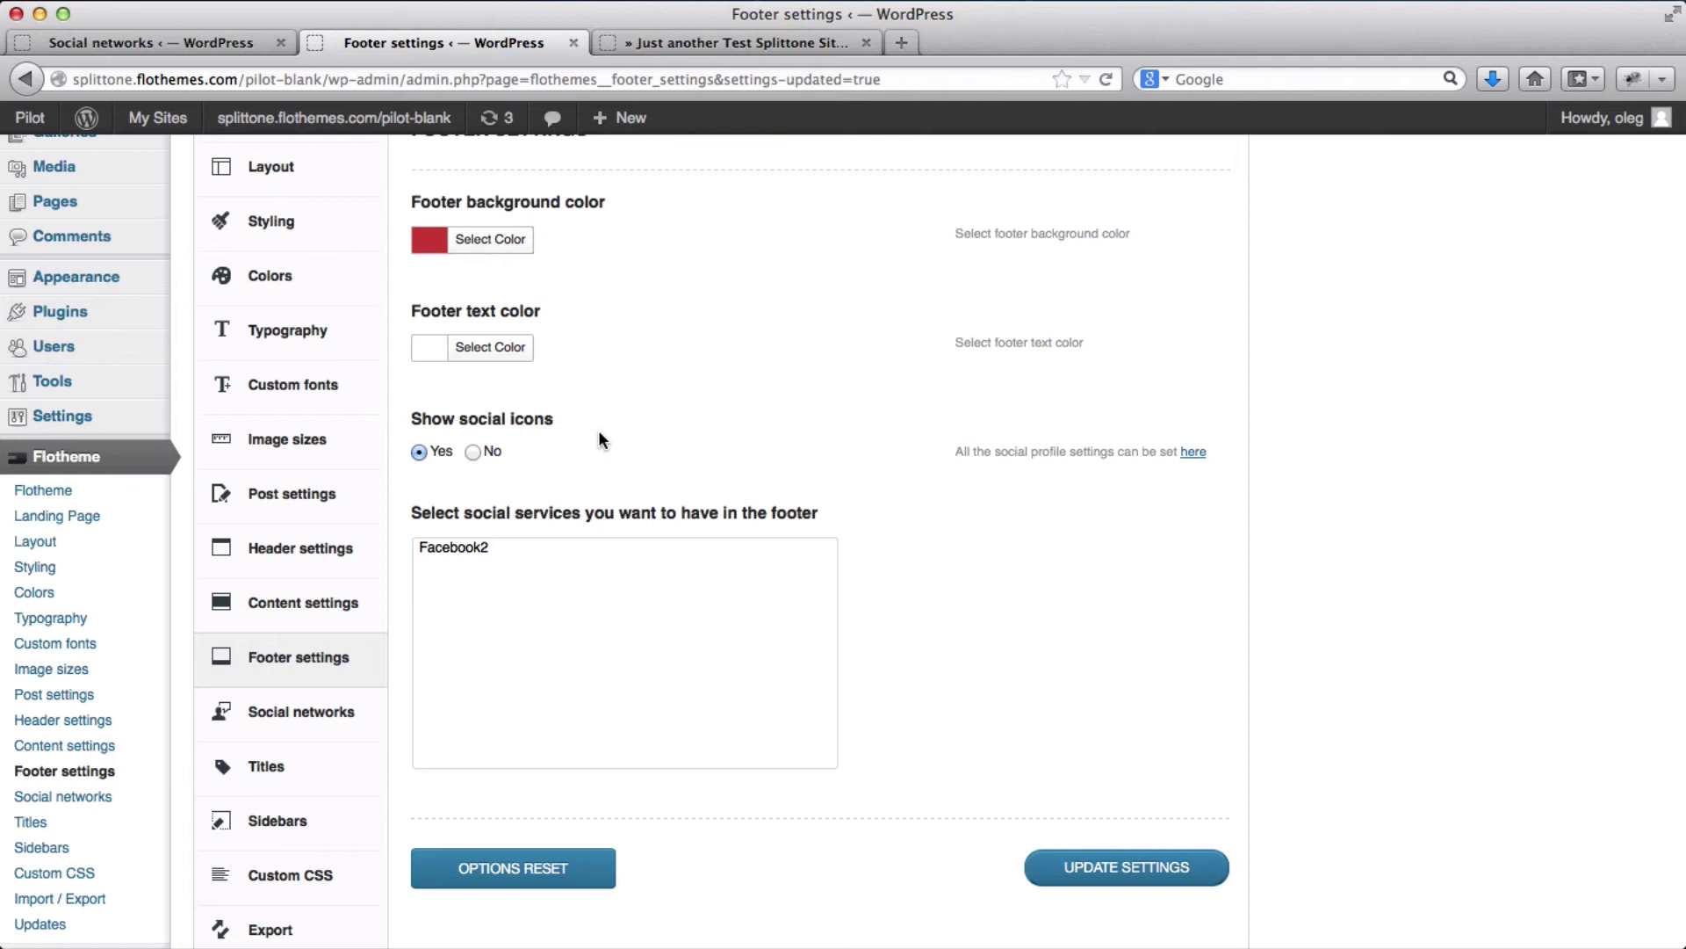
scroll(599, 432, up, 5)
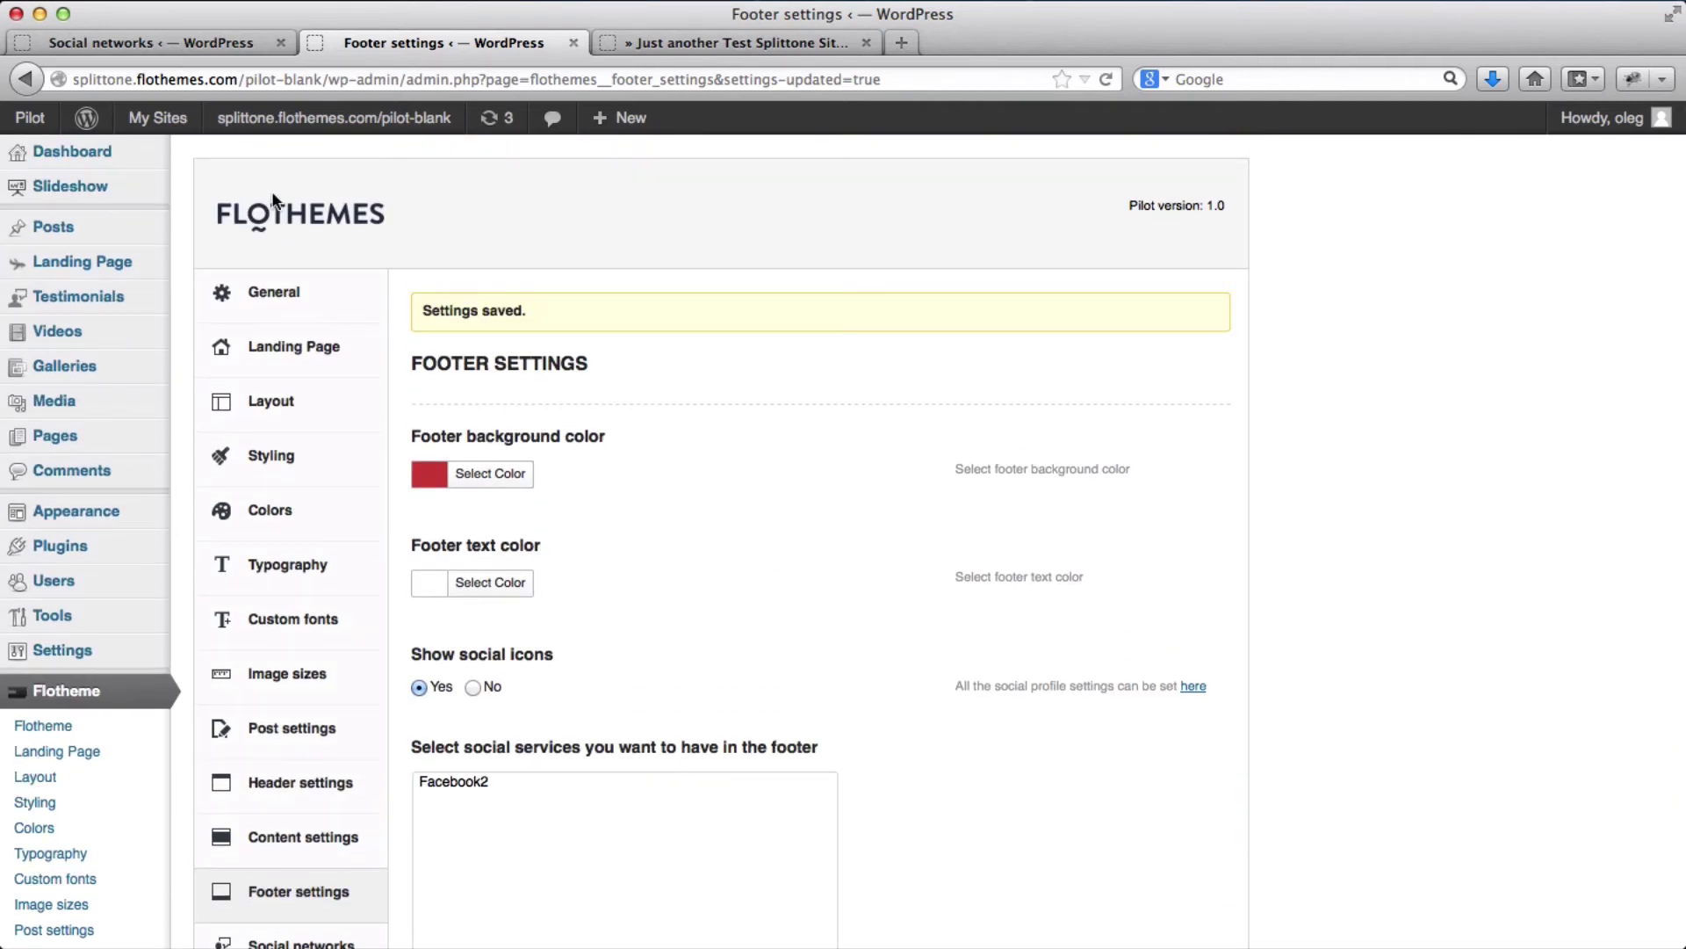
click(167, 40)
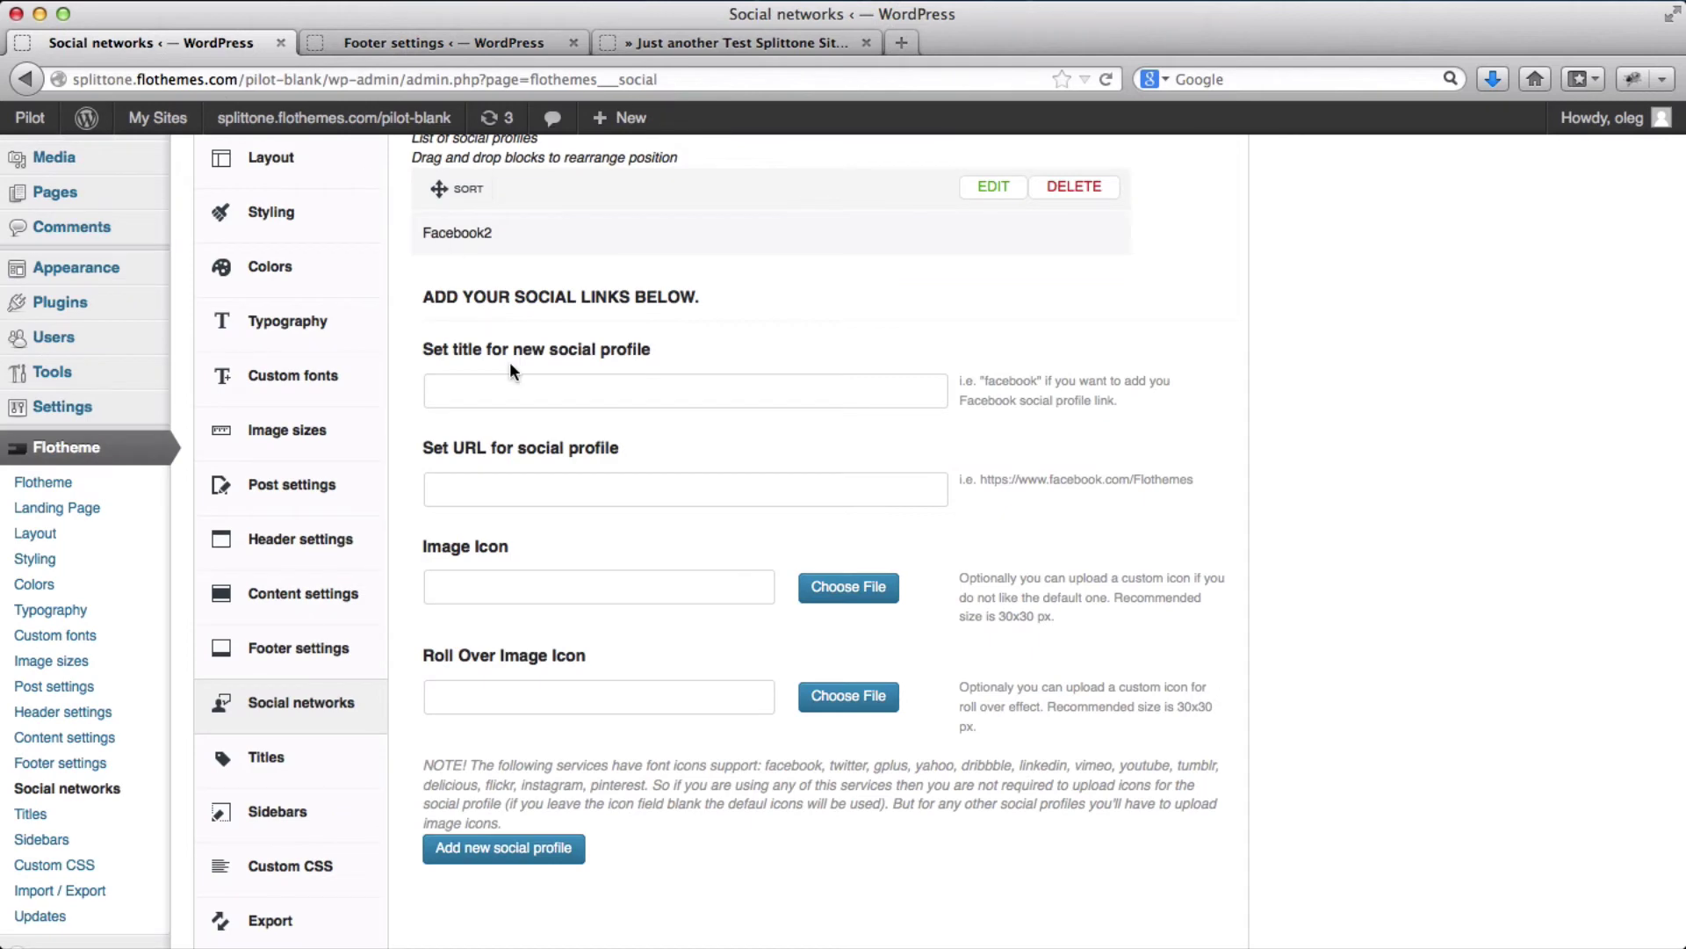
scroll(509, 361, up, 3)
scroll(509, 361, down, 3)
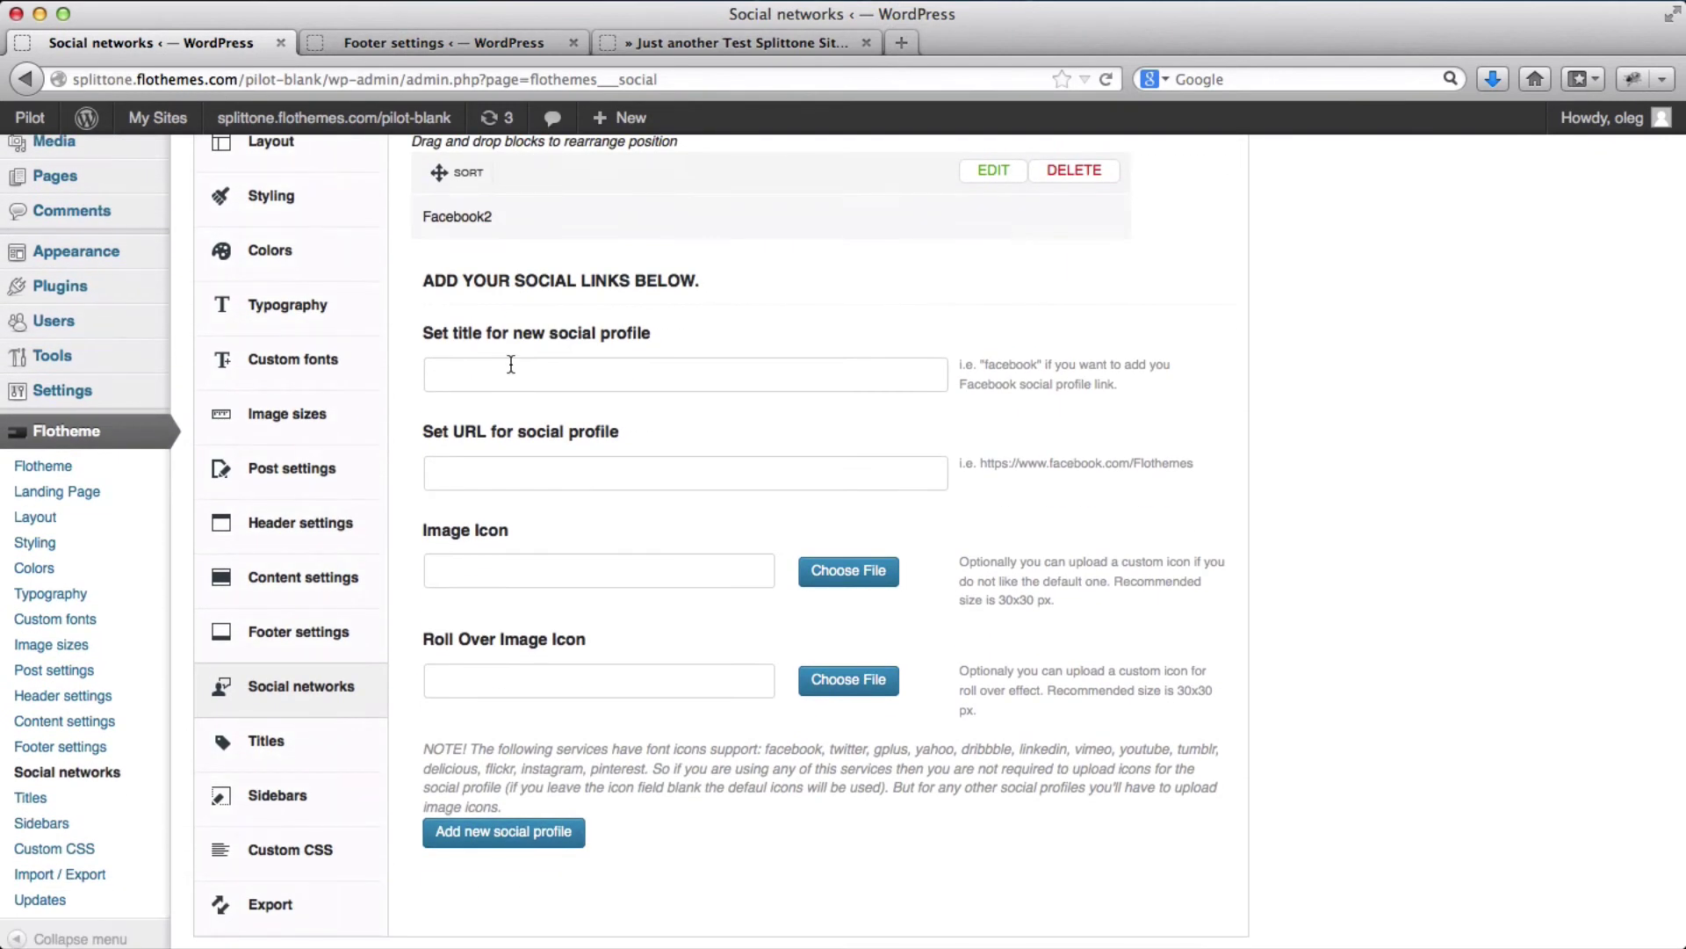
click(512, 366)
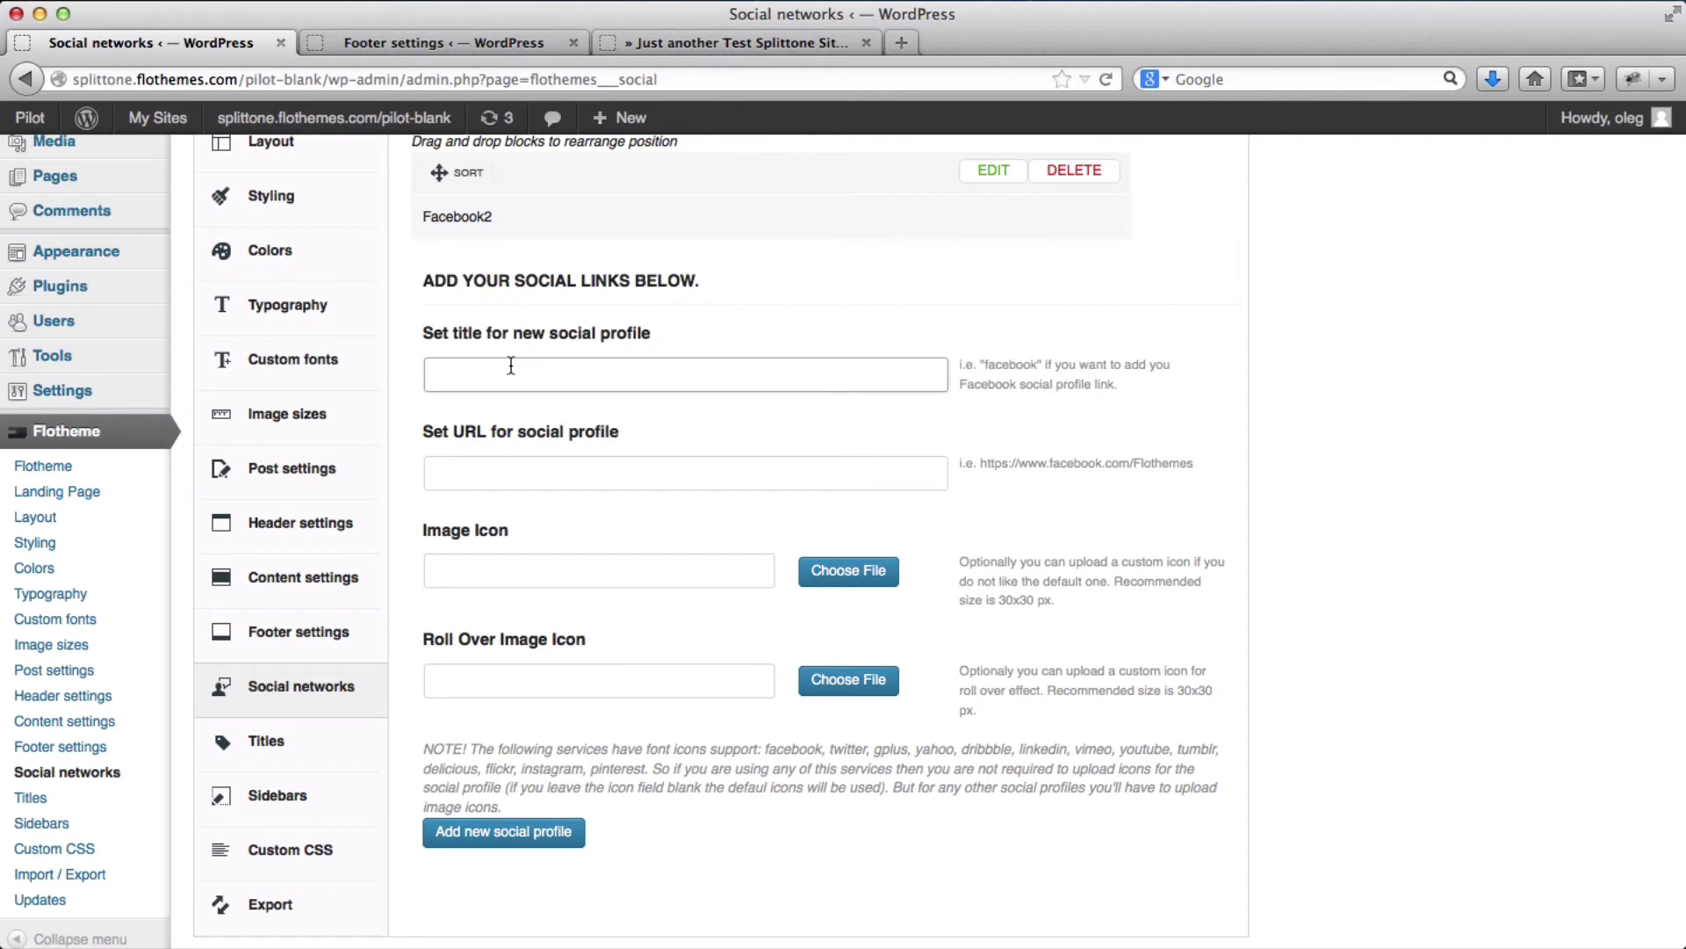
text(facebook)
click(562, 471)
text(https://www.facebook.com/)
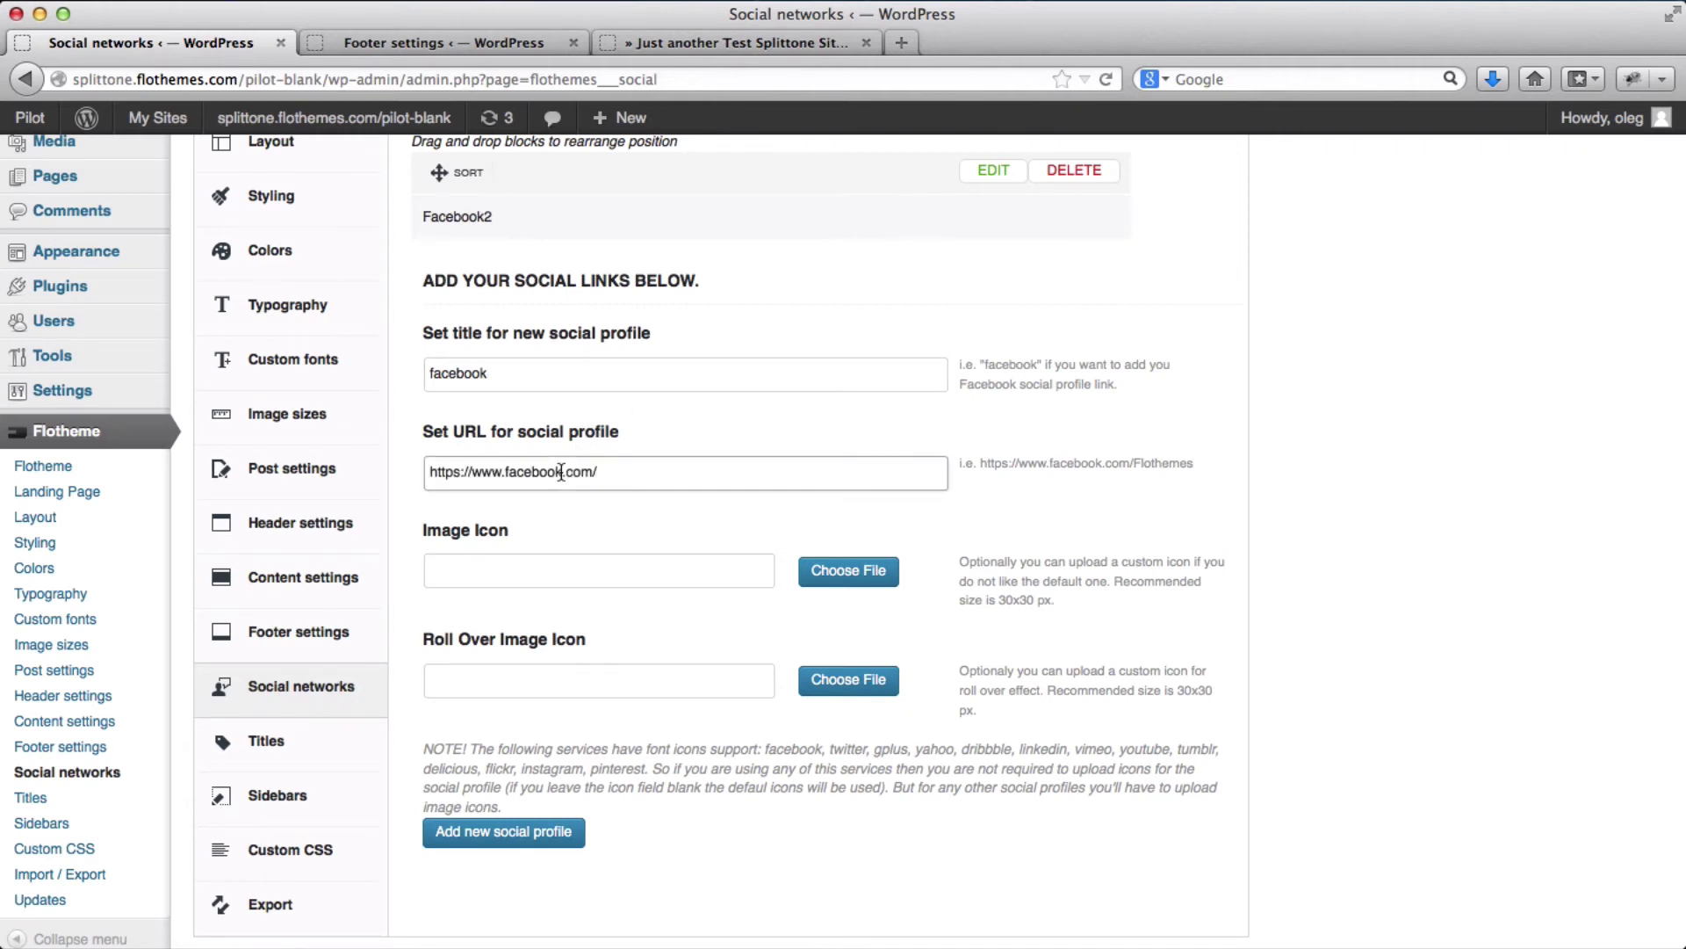
scroll(799, 478, down, 2)
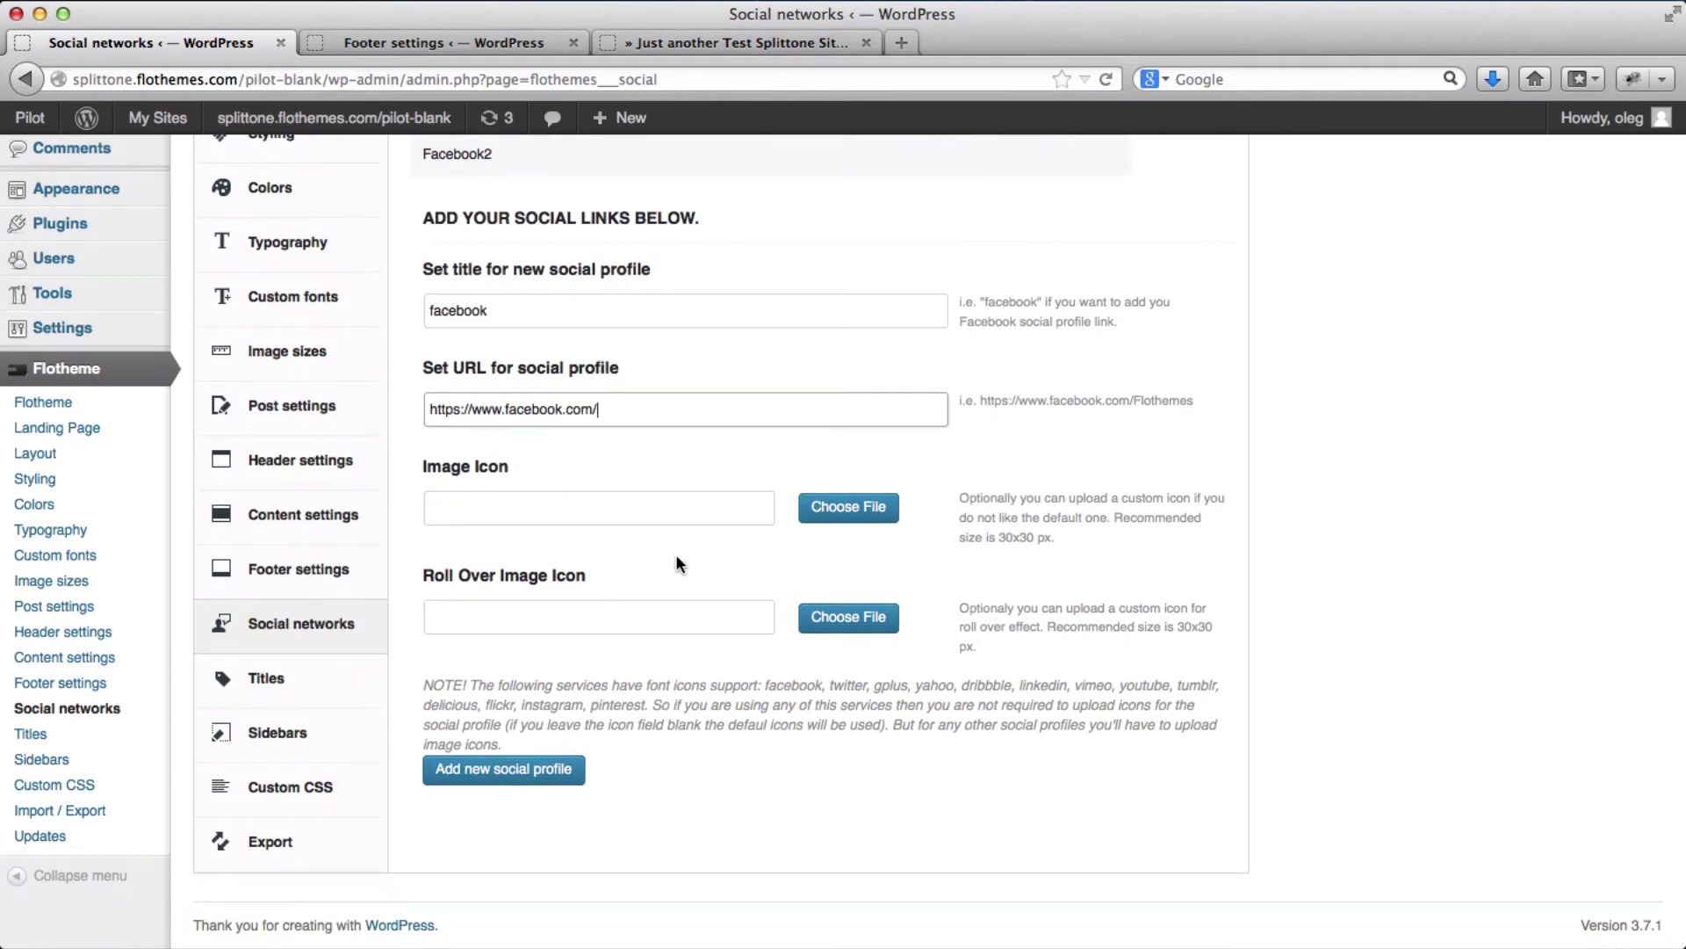
click(502, 782)
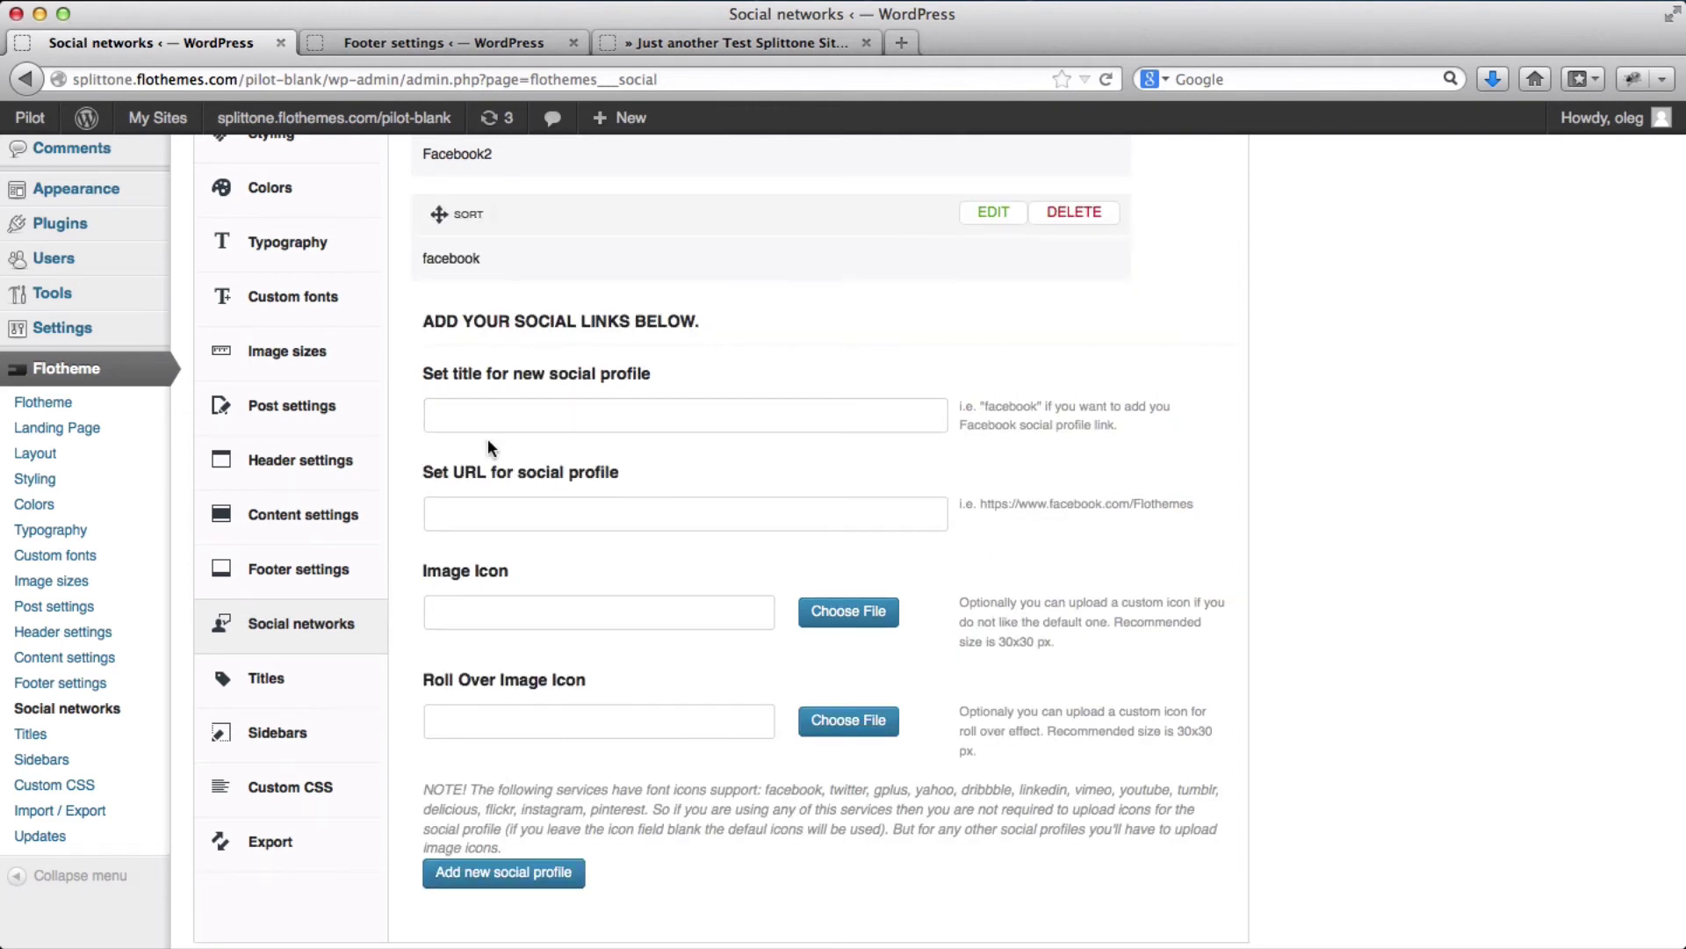
Reload the footer settings, also select 'facebook' as a social service, and save
click(427, 43)
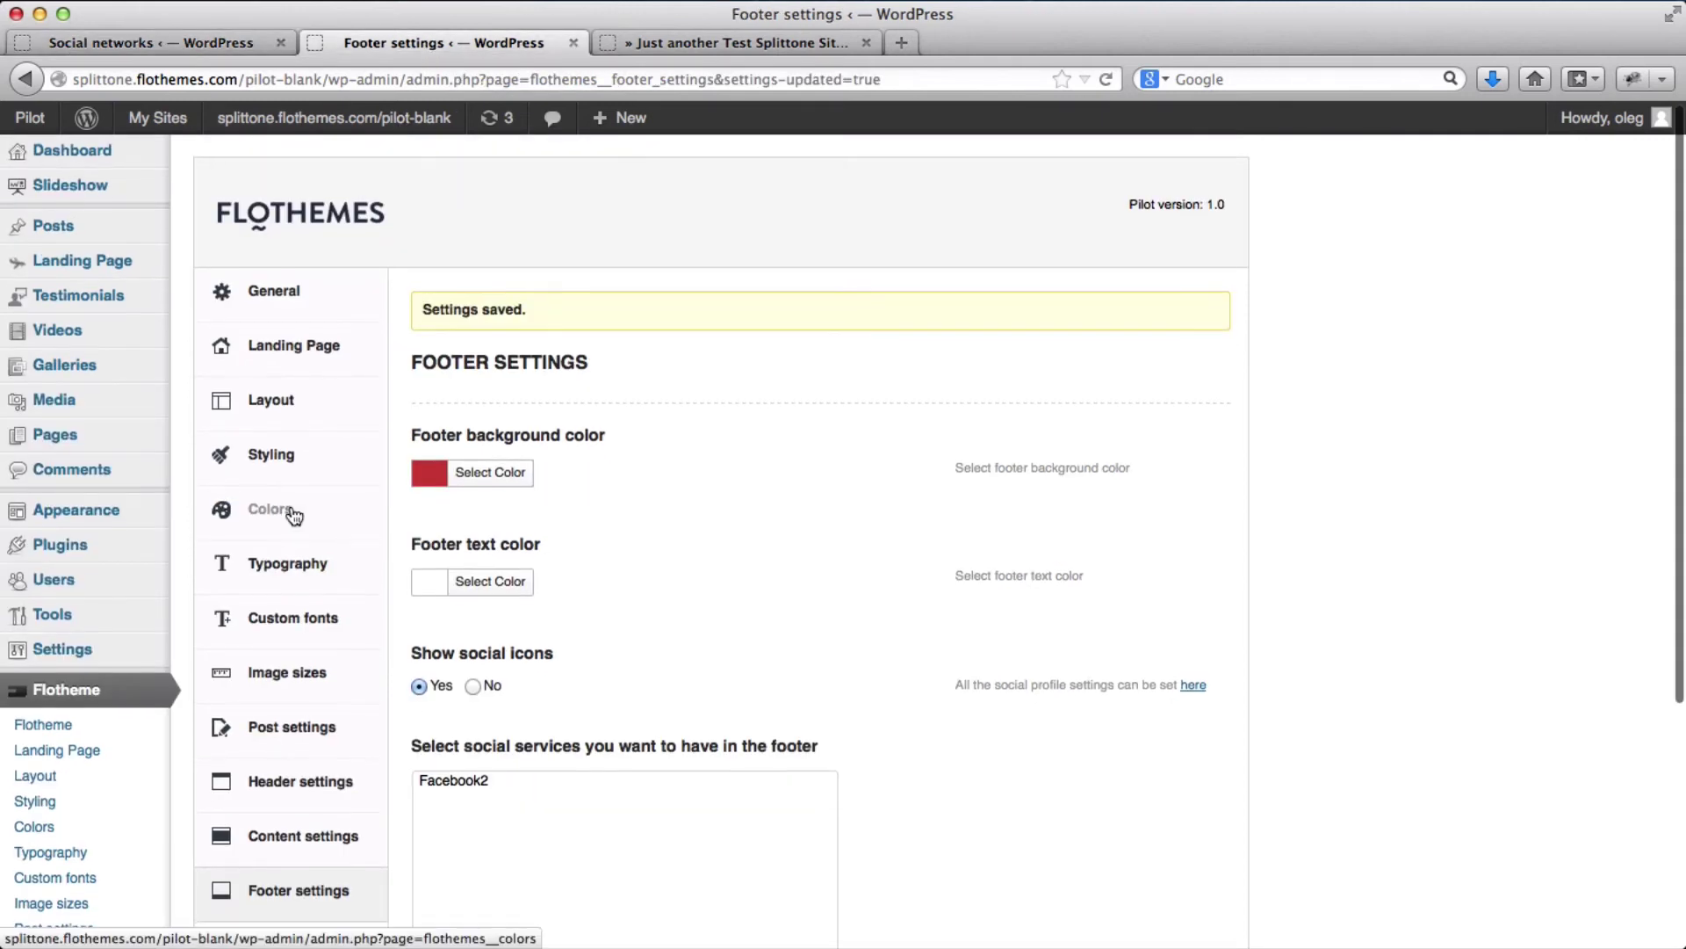
scroll(294, 519, down, 1)
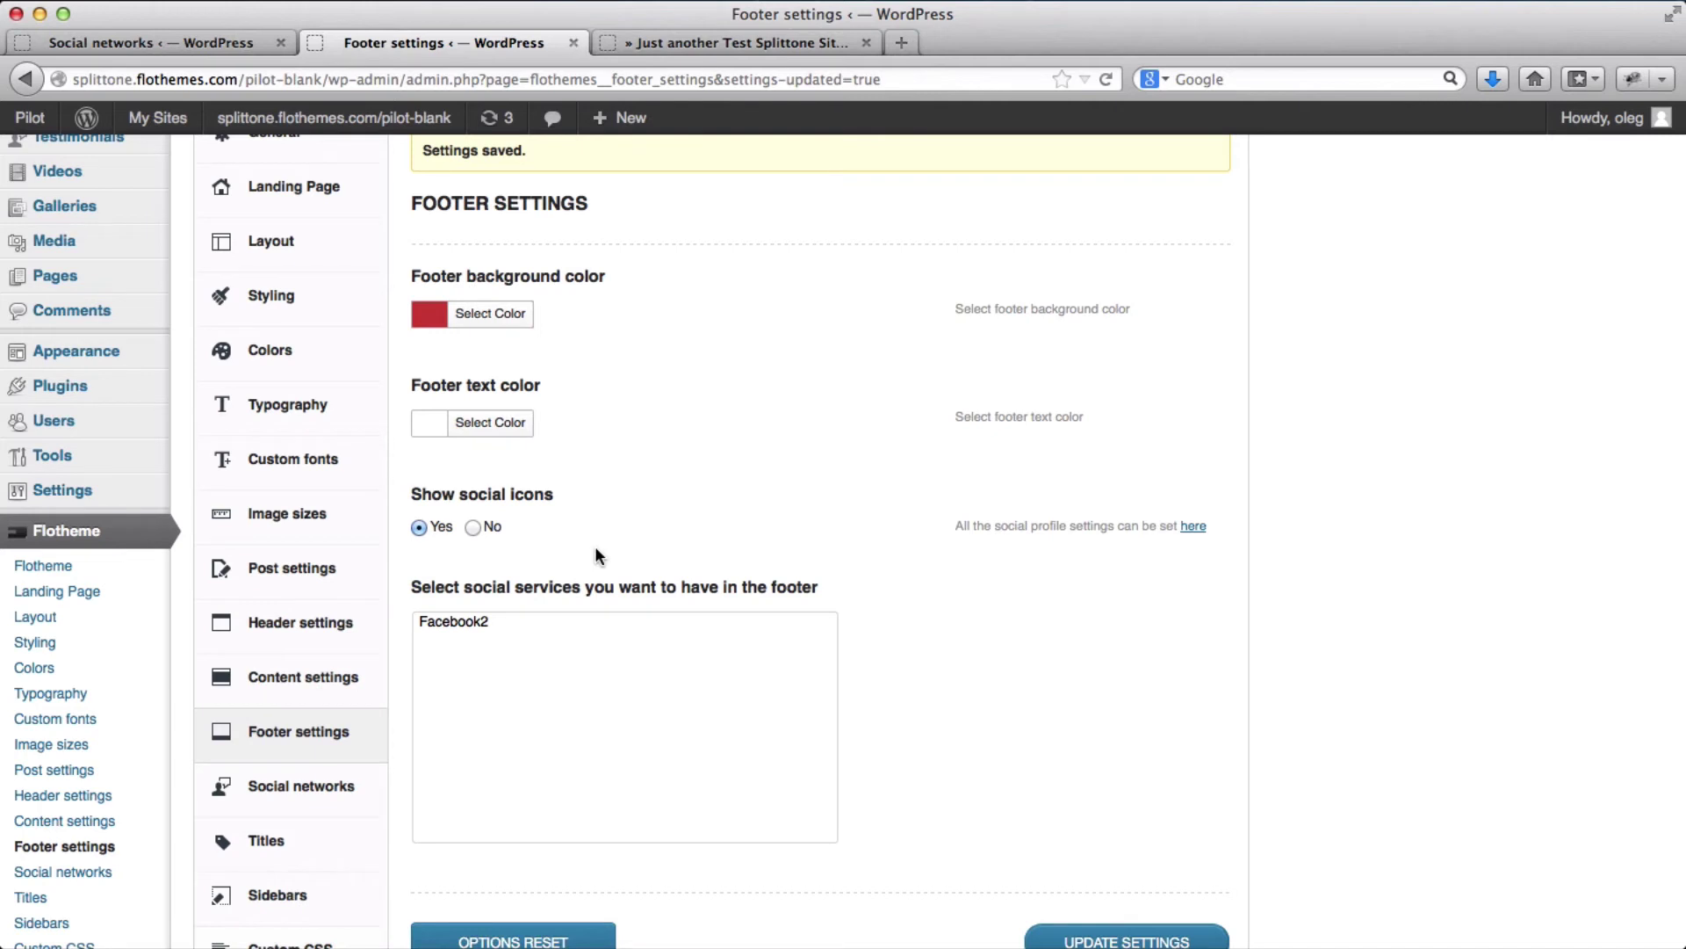
key(super+r)
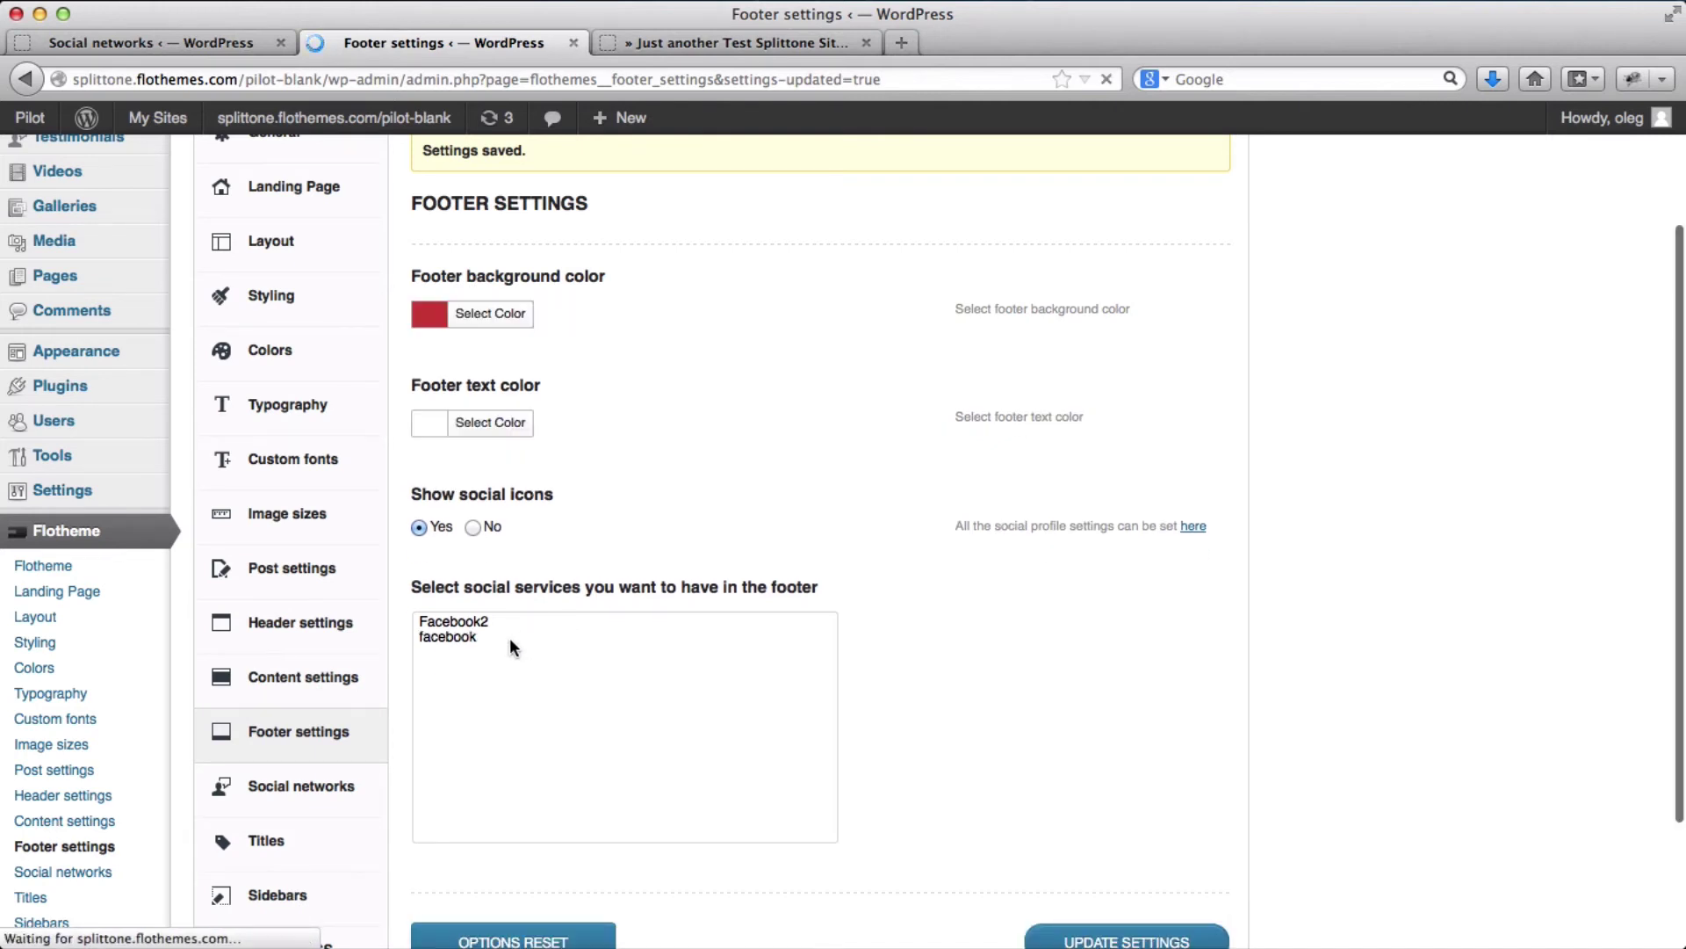
click(452, 638)
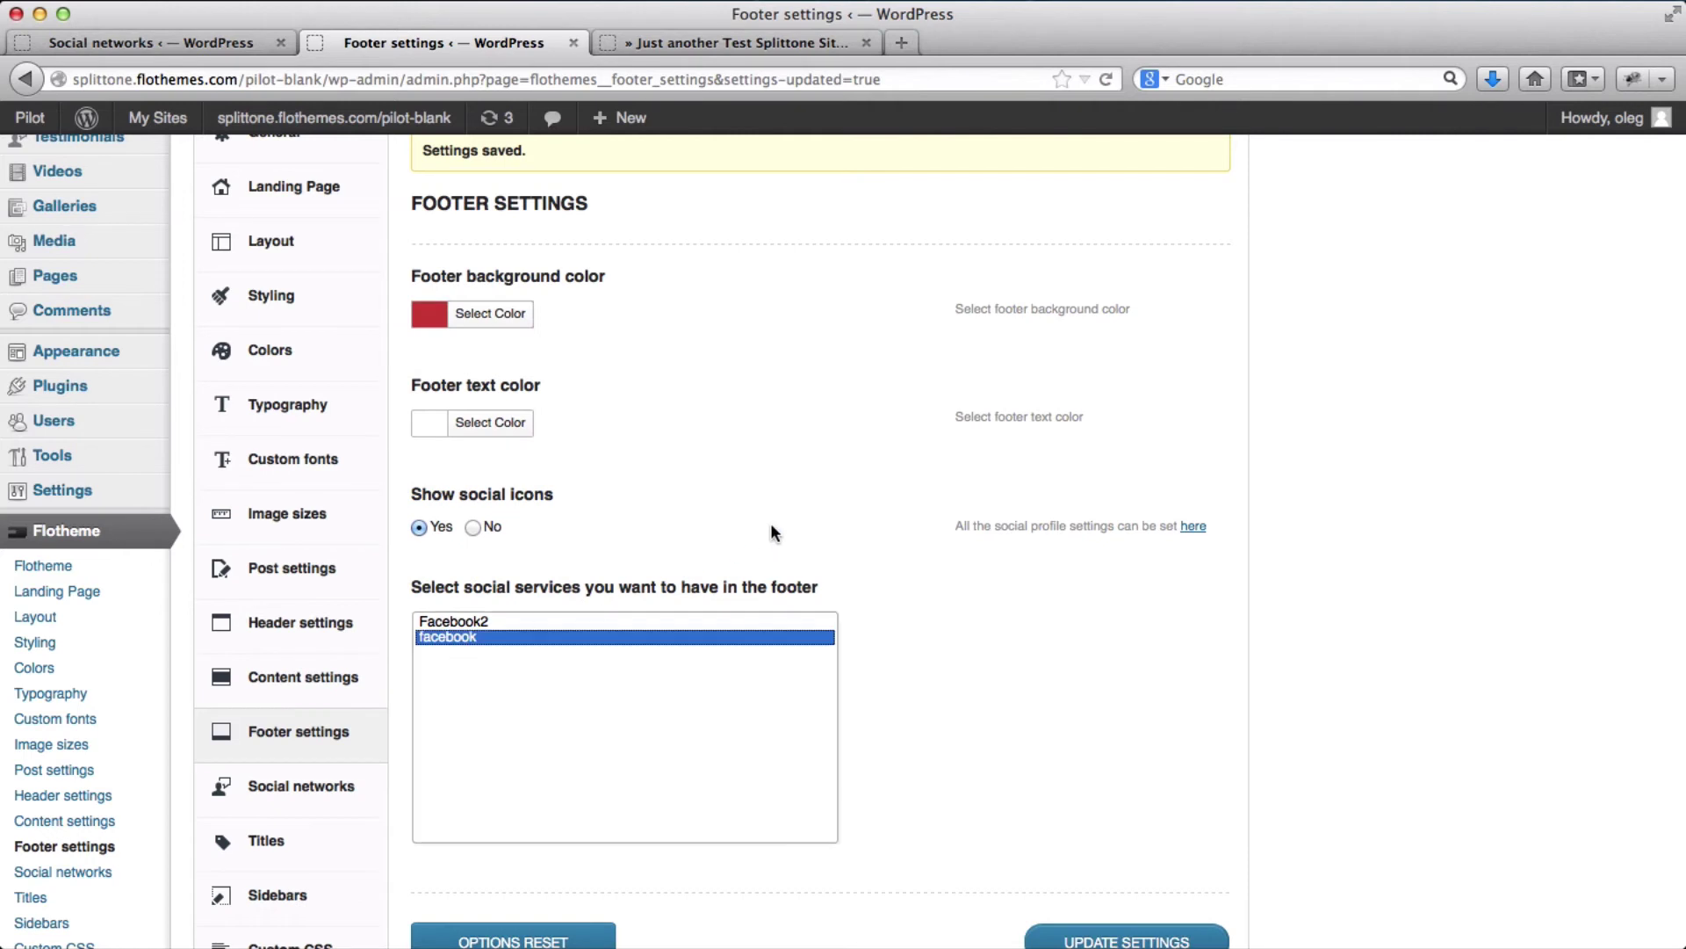
scroll(772, 527, down, 5)
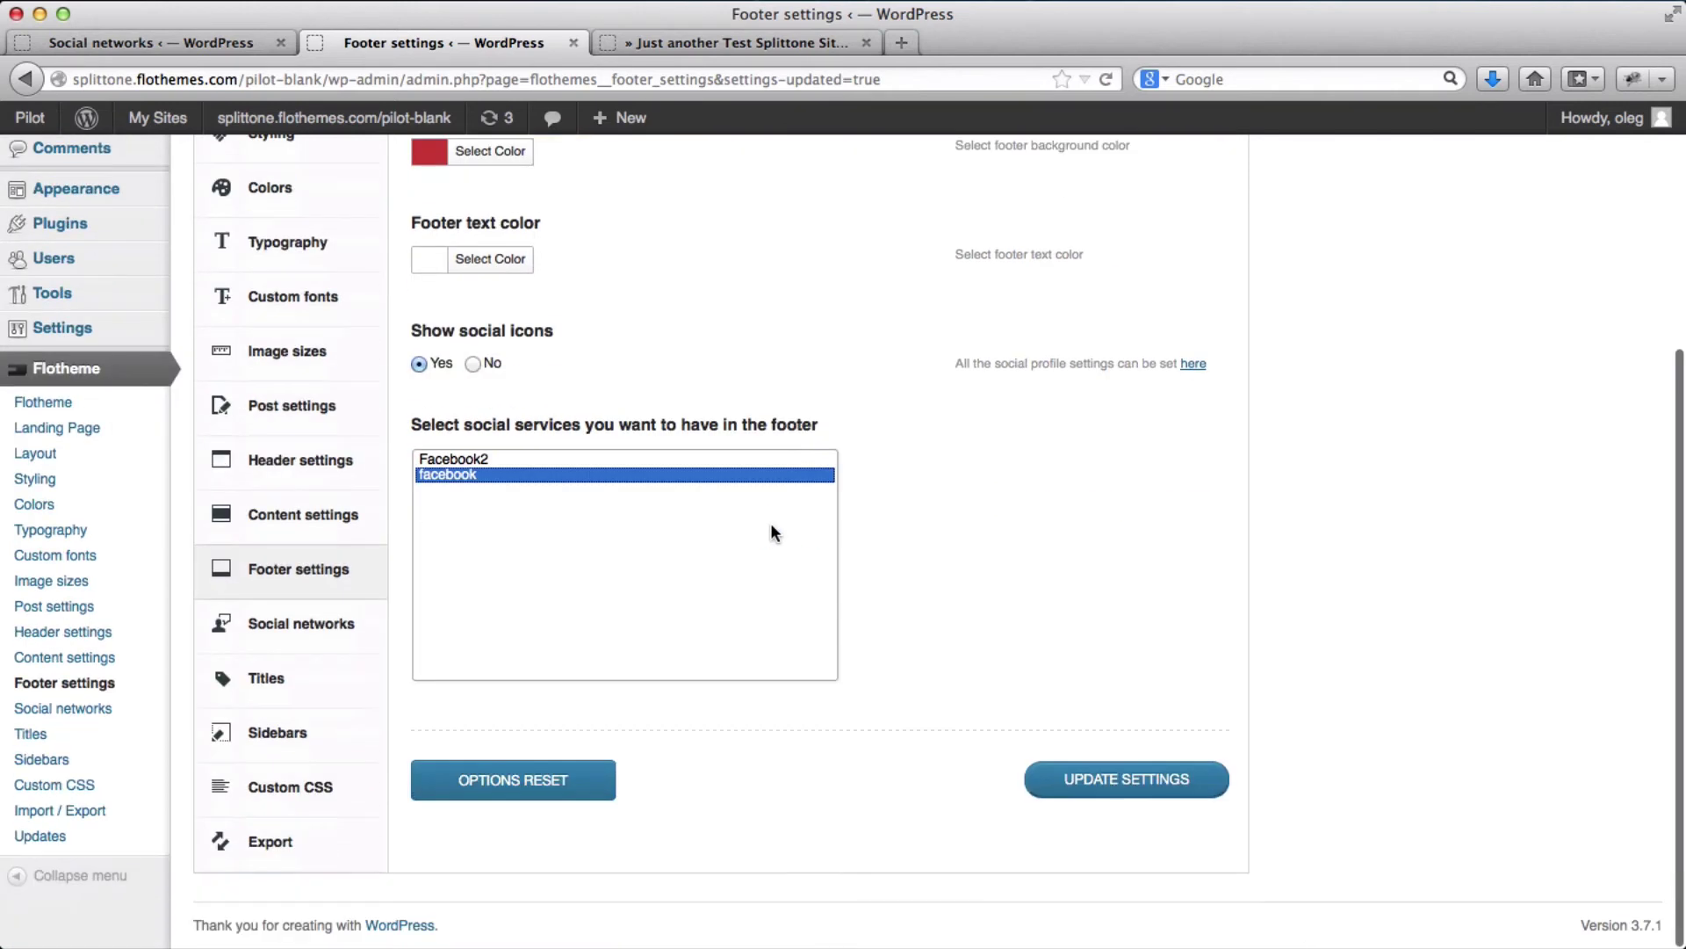
click(1089, 773)
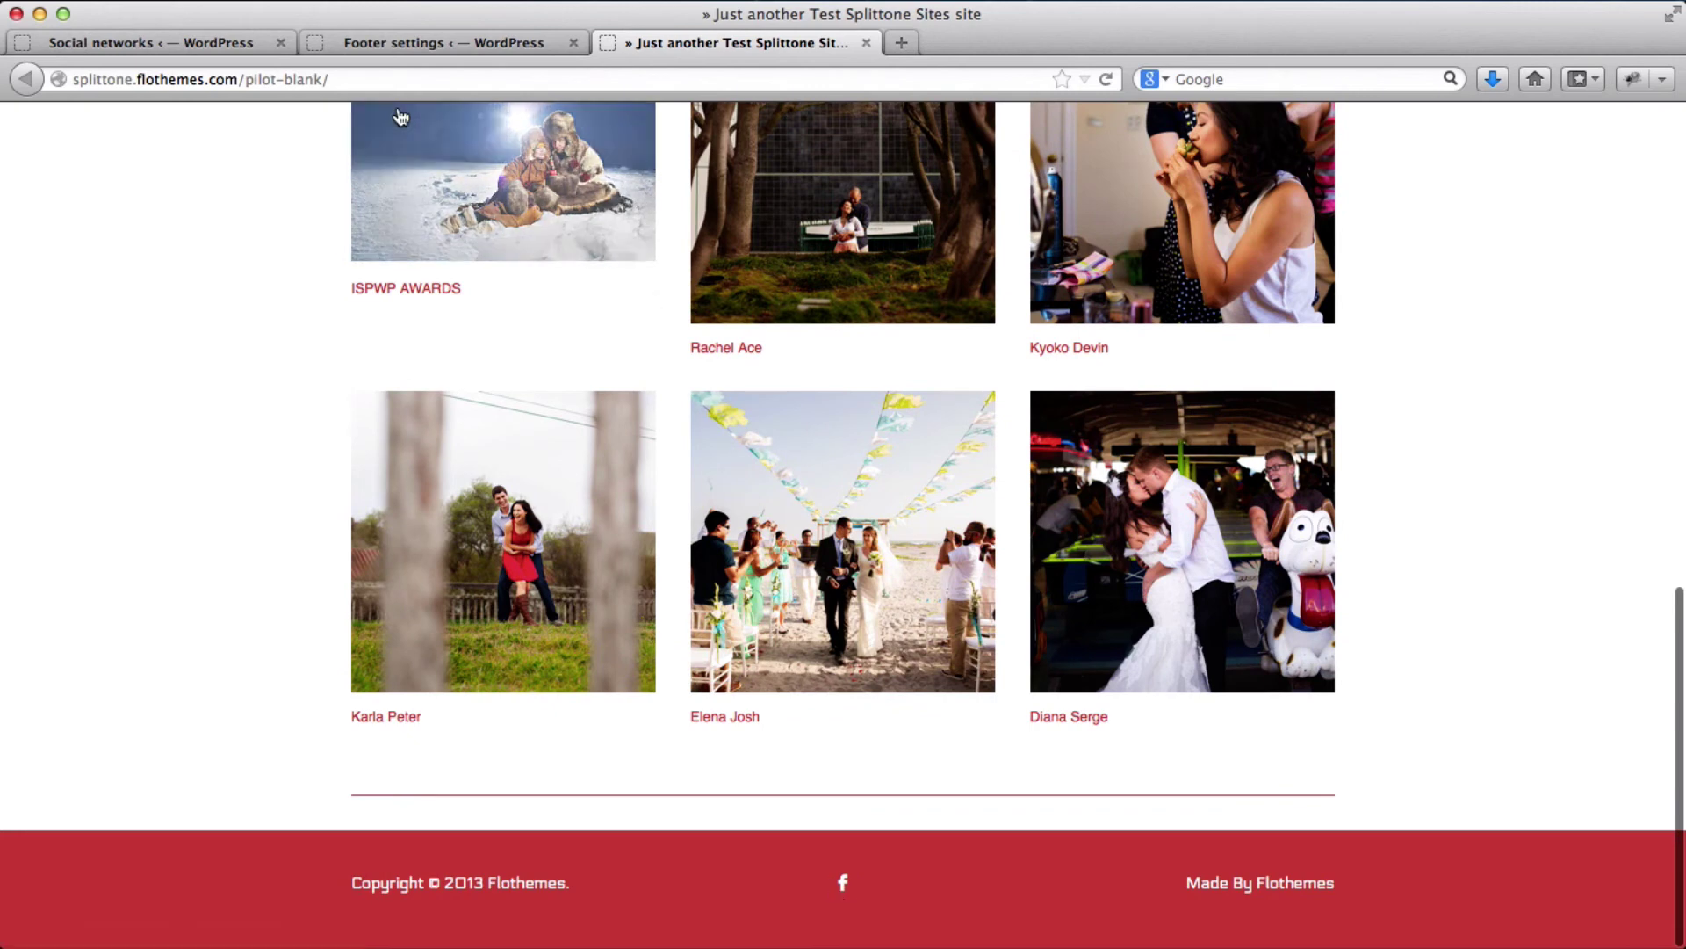
click(239, 46)
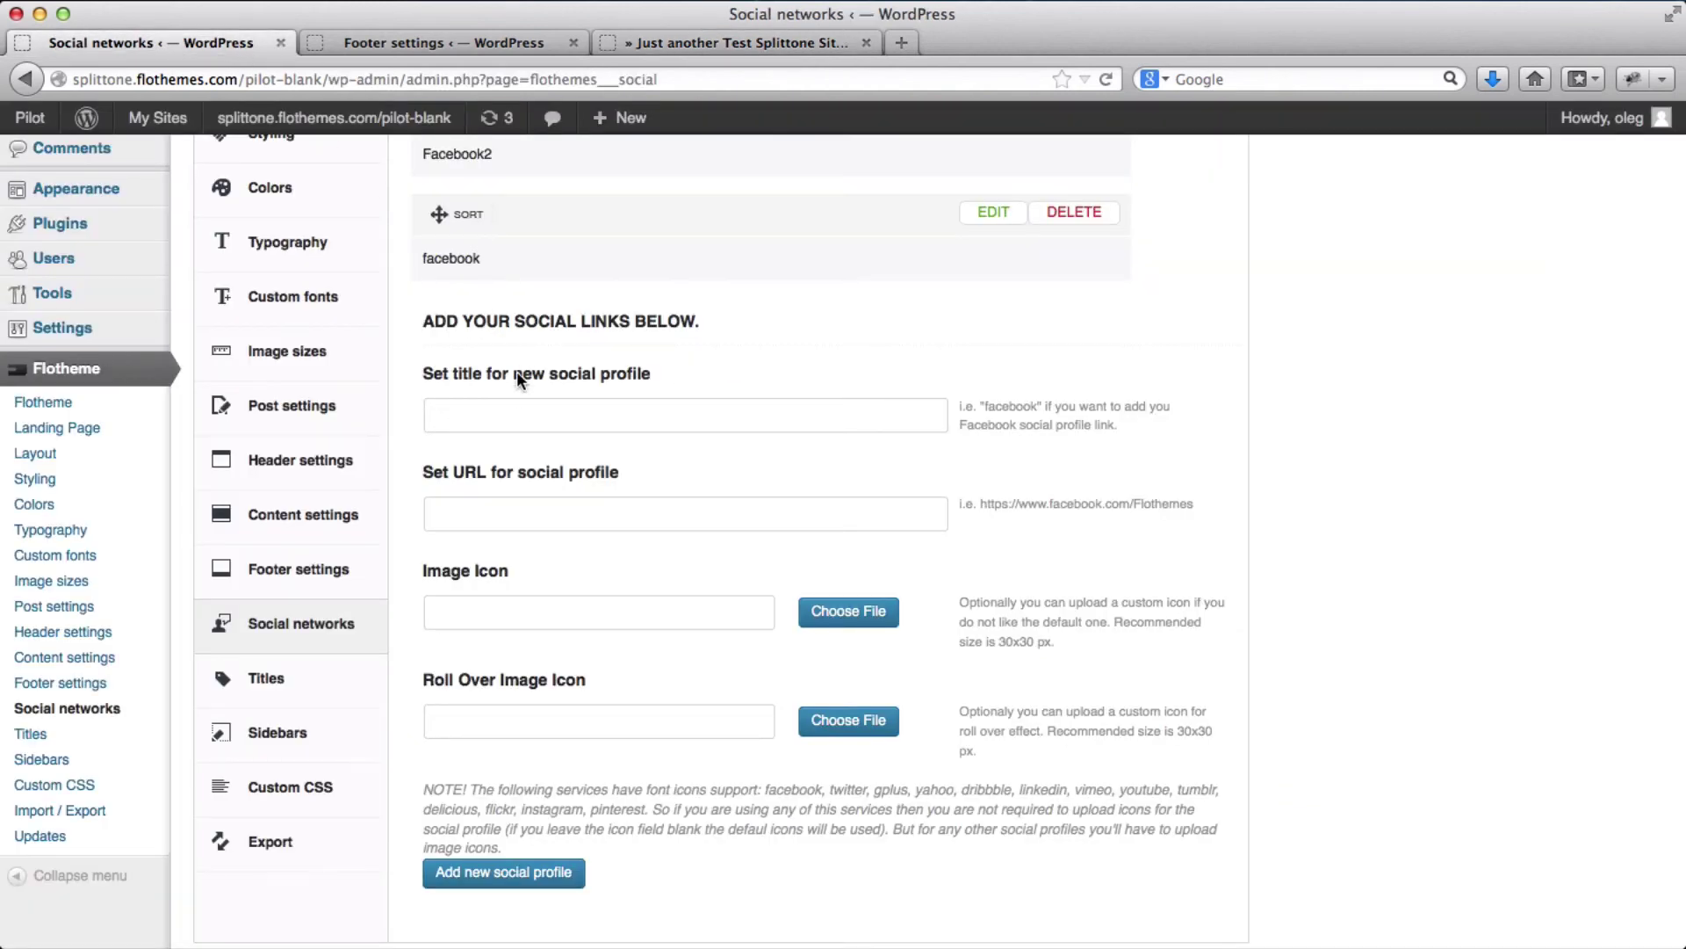
click(515, 405)
text(tw)
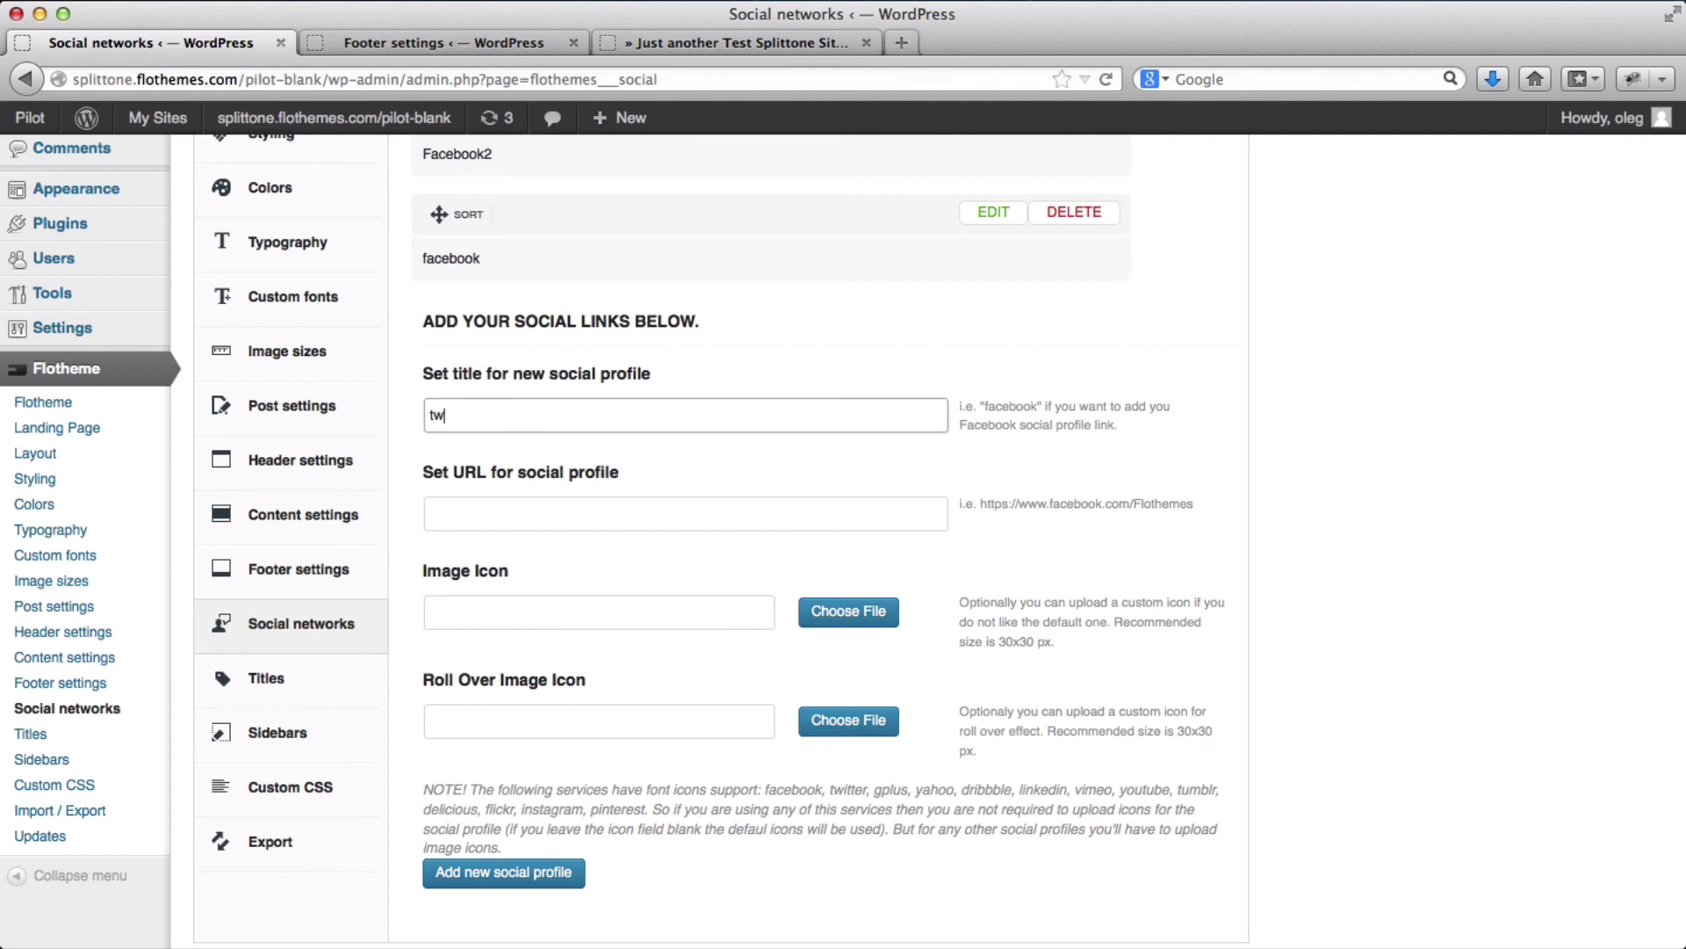
text(ittee)
click(608, 519)
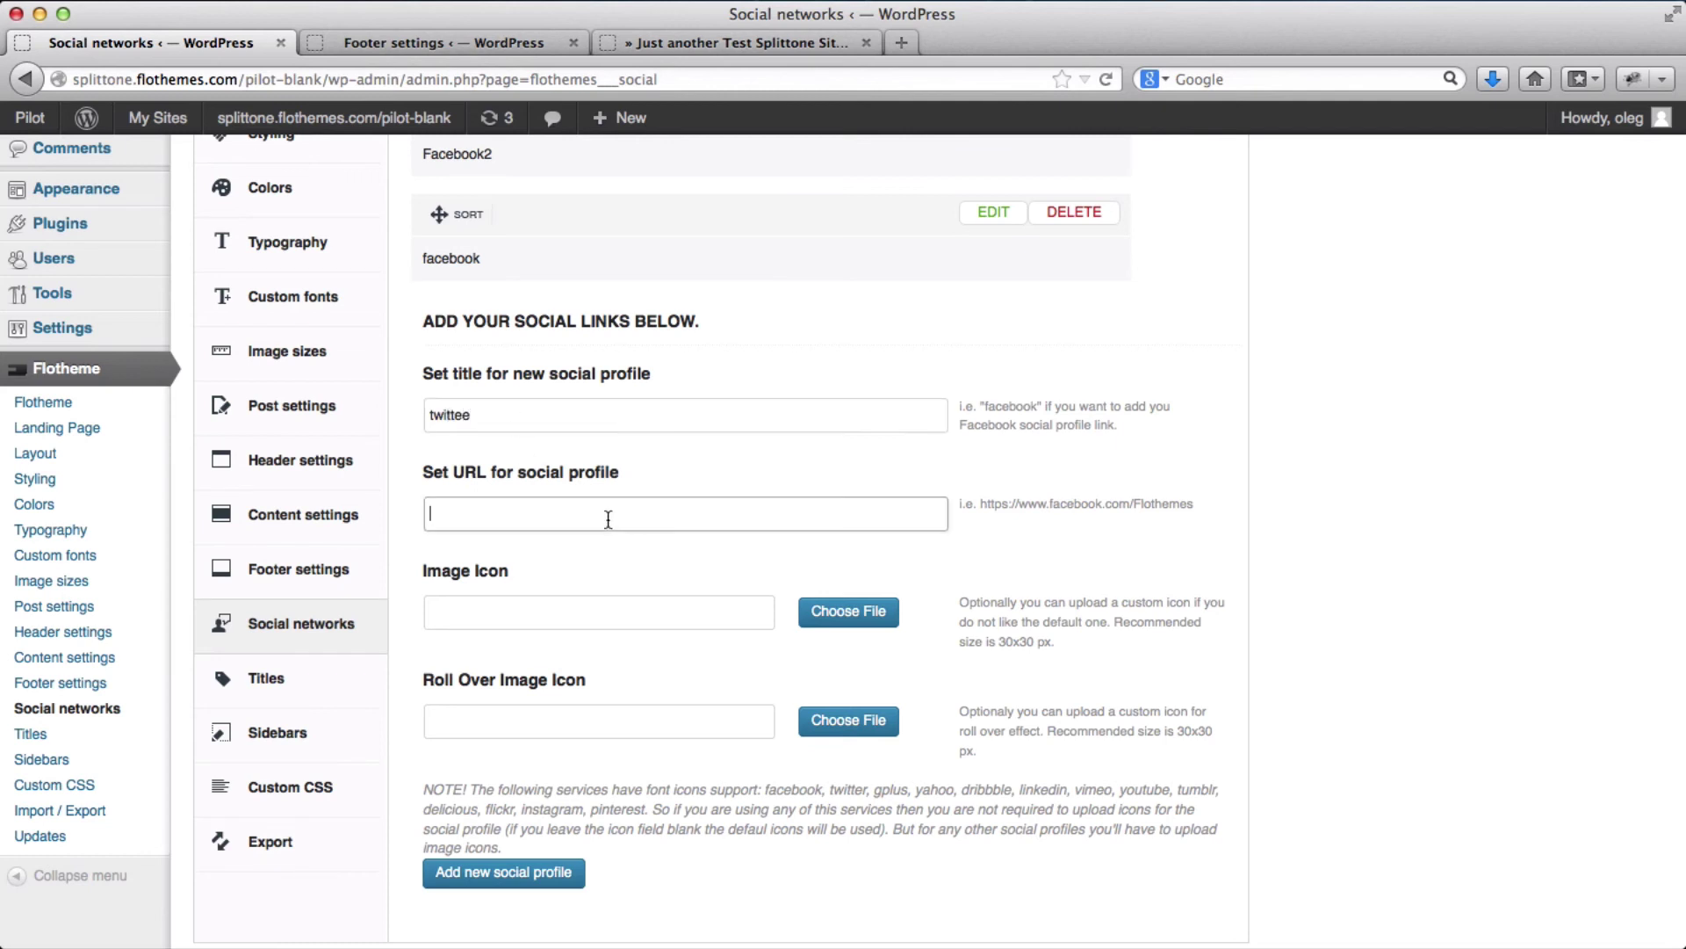
text(https://www.facebook.com/)
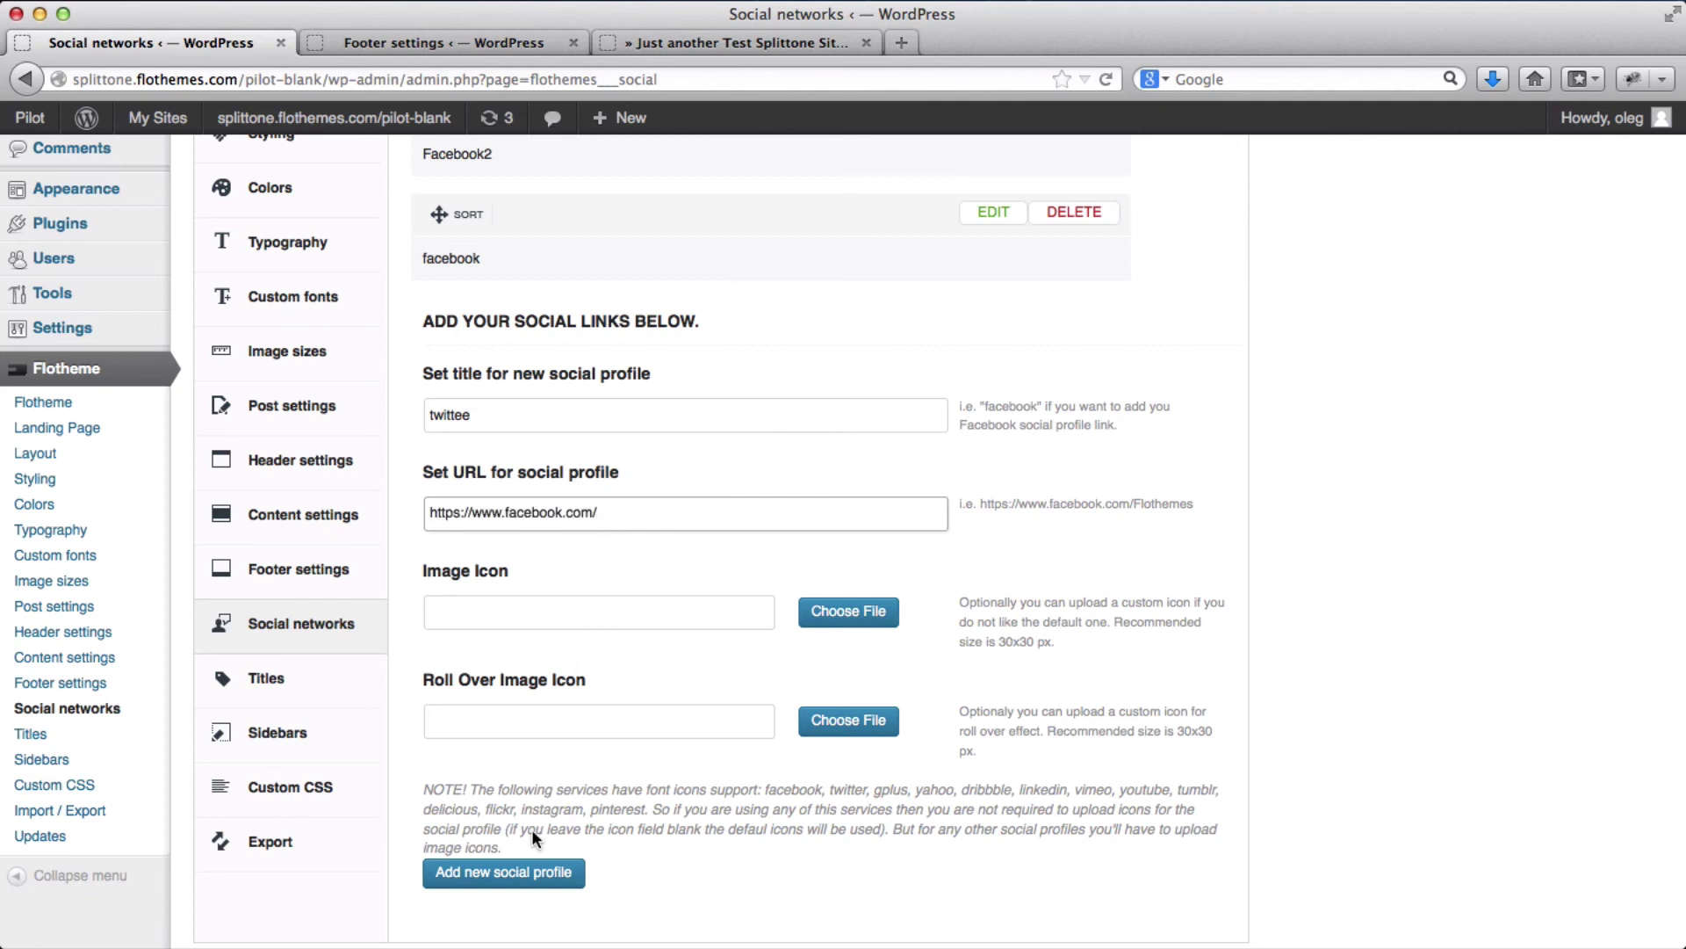
click(513, 874)
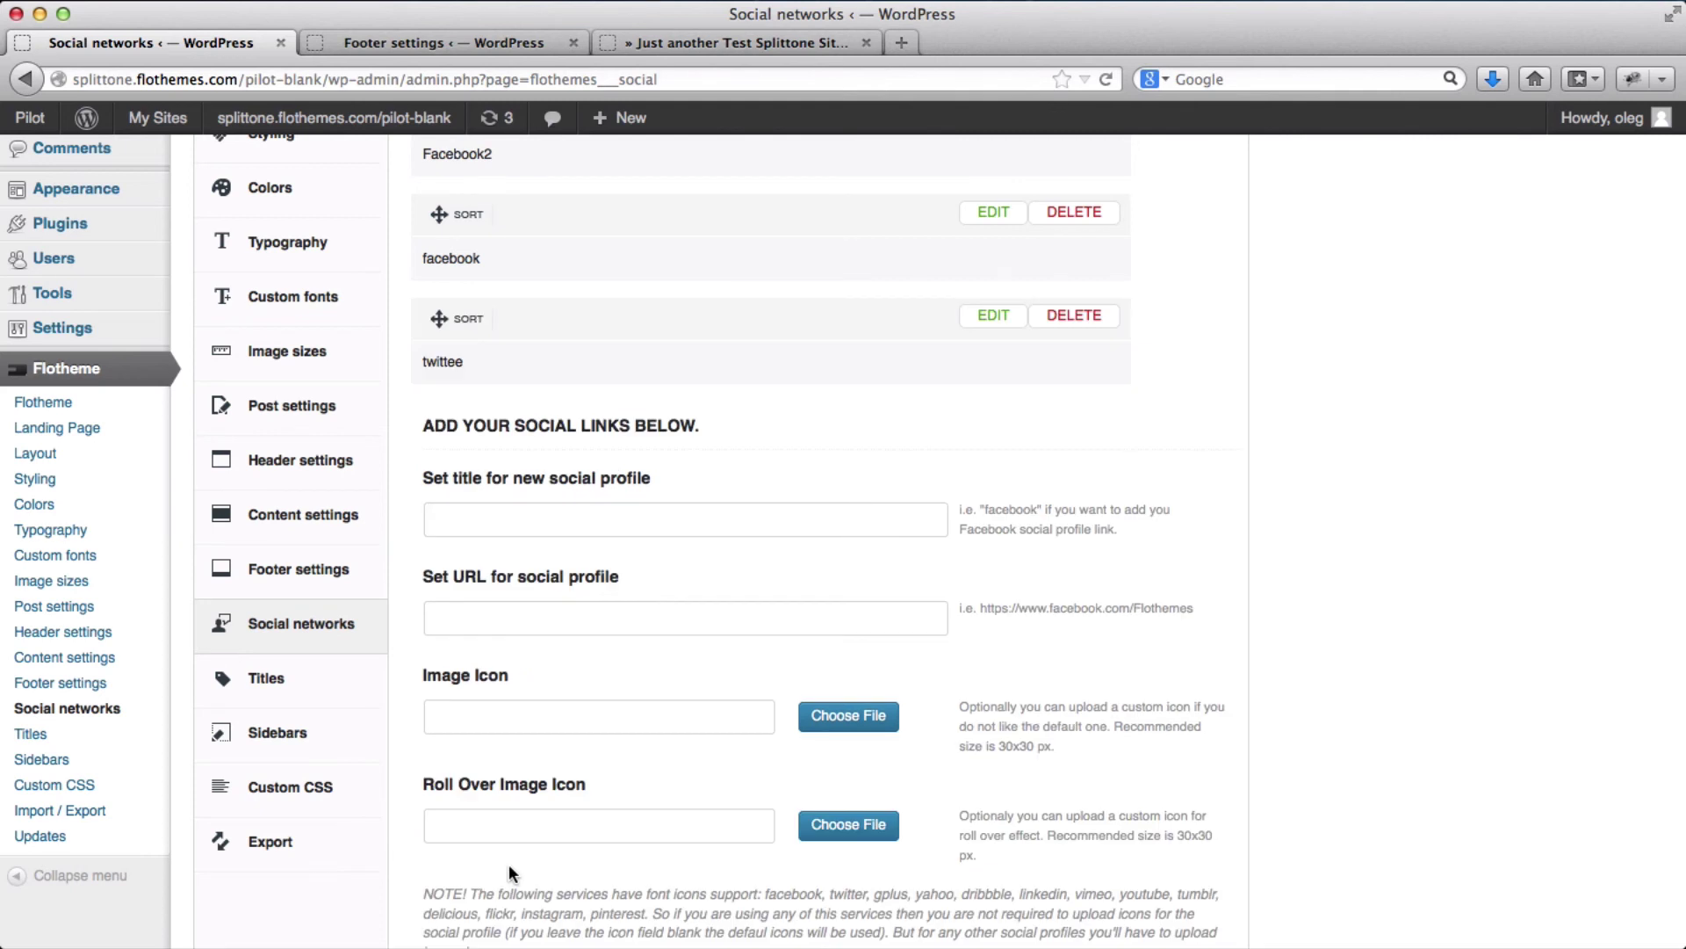
Reload the footer settings and select twittee alongside facebook as footer services
key(ctrl+Tab)
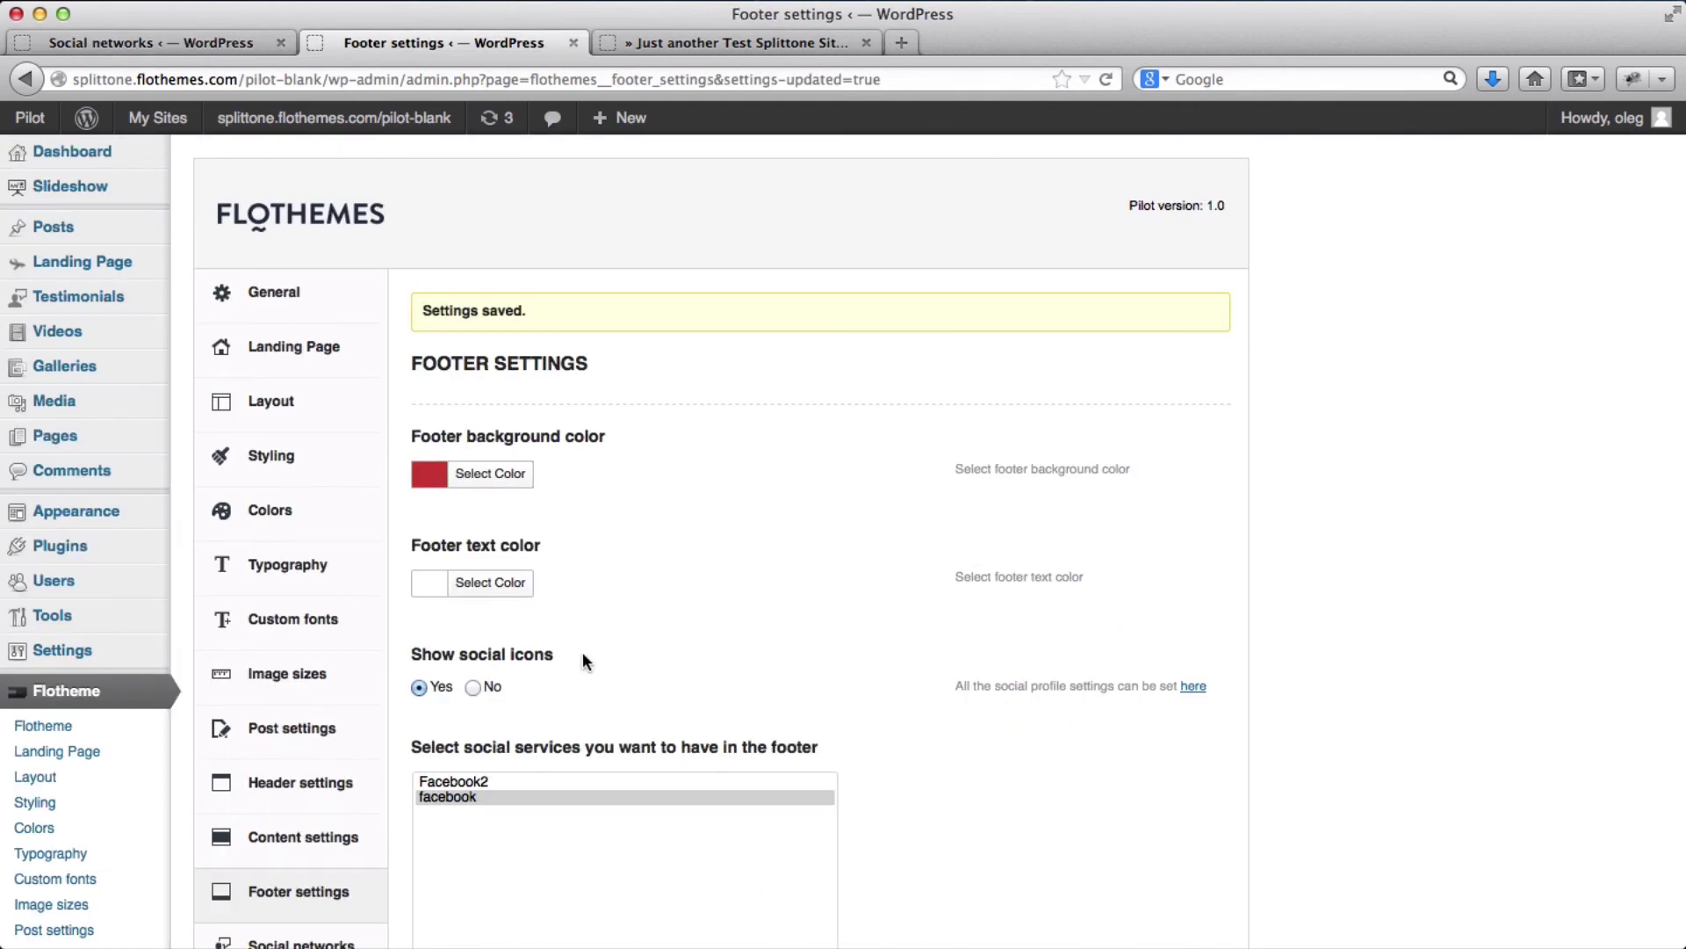
key(super+r)
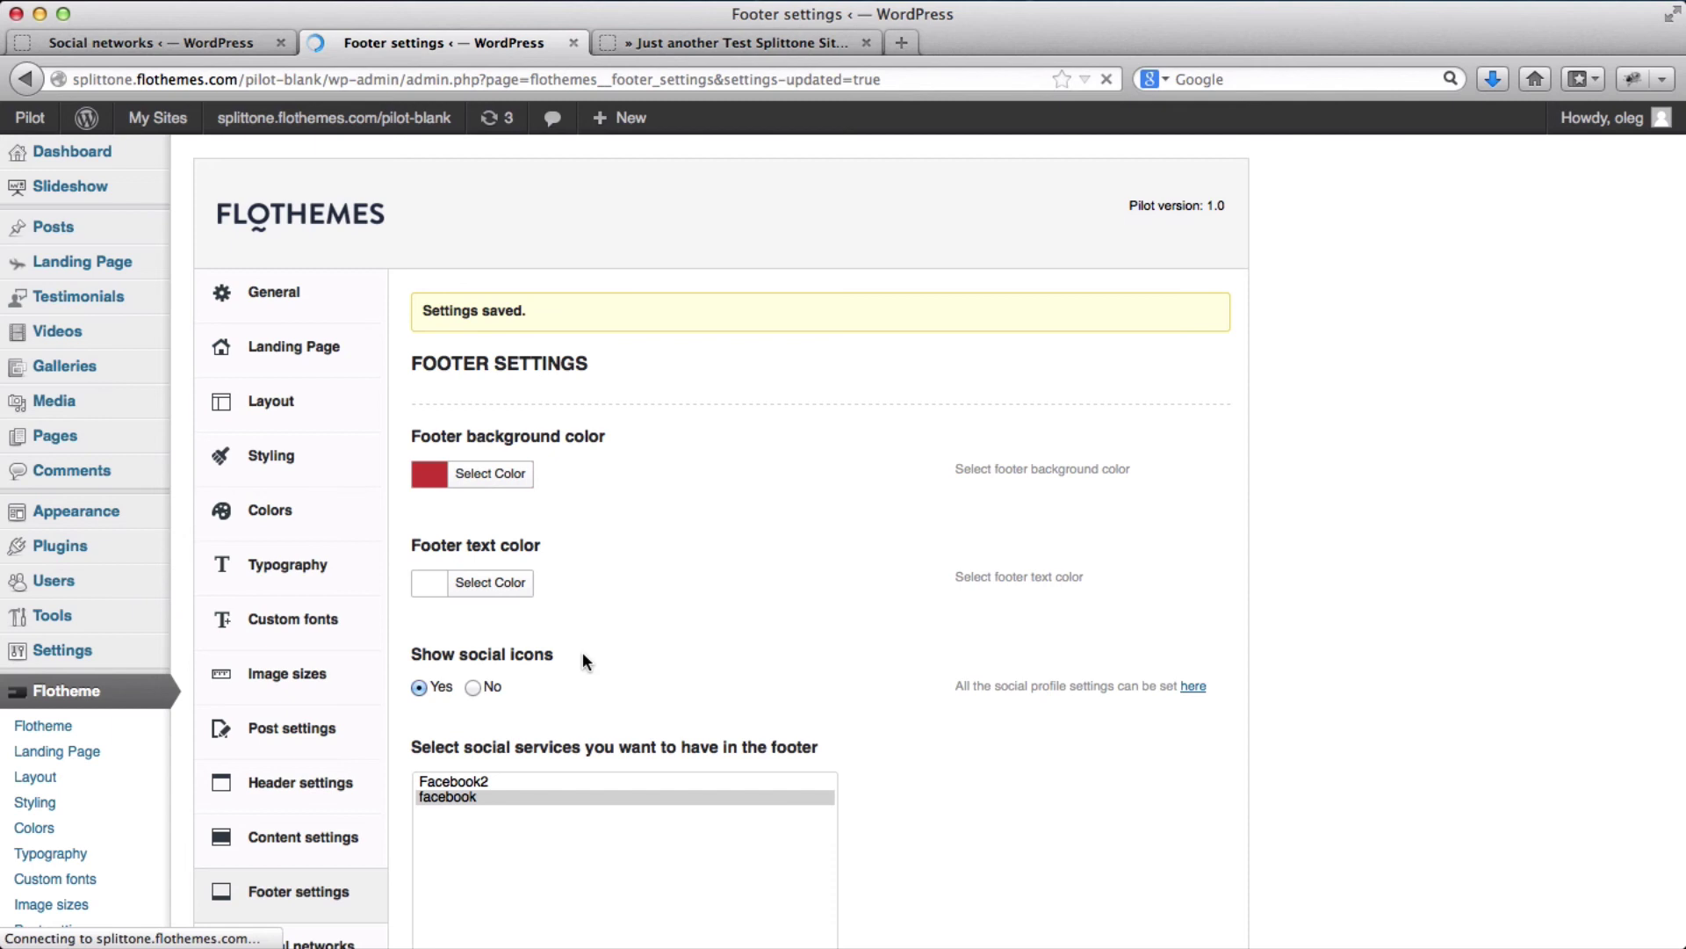
scroll(582, 652, down, 5)
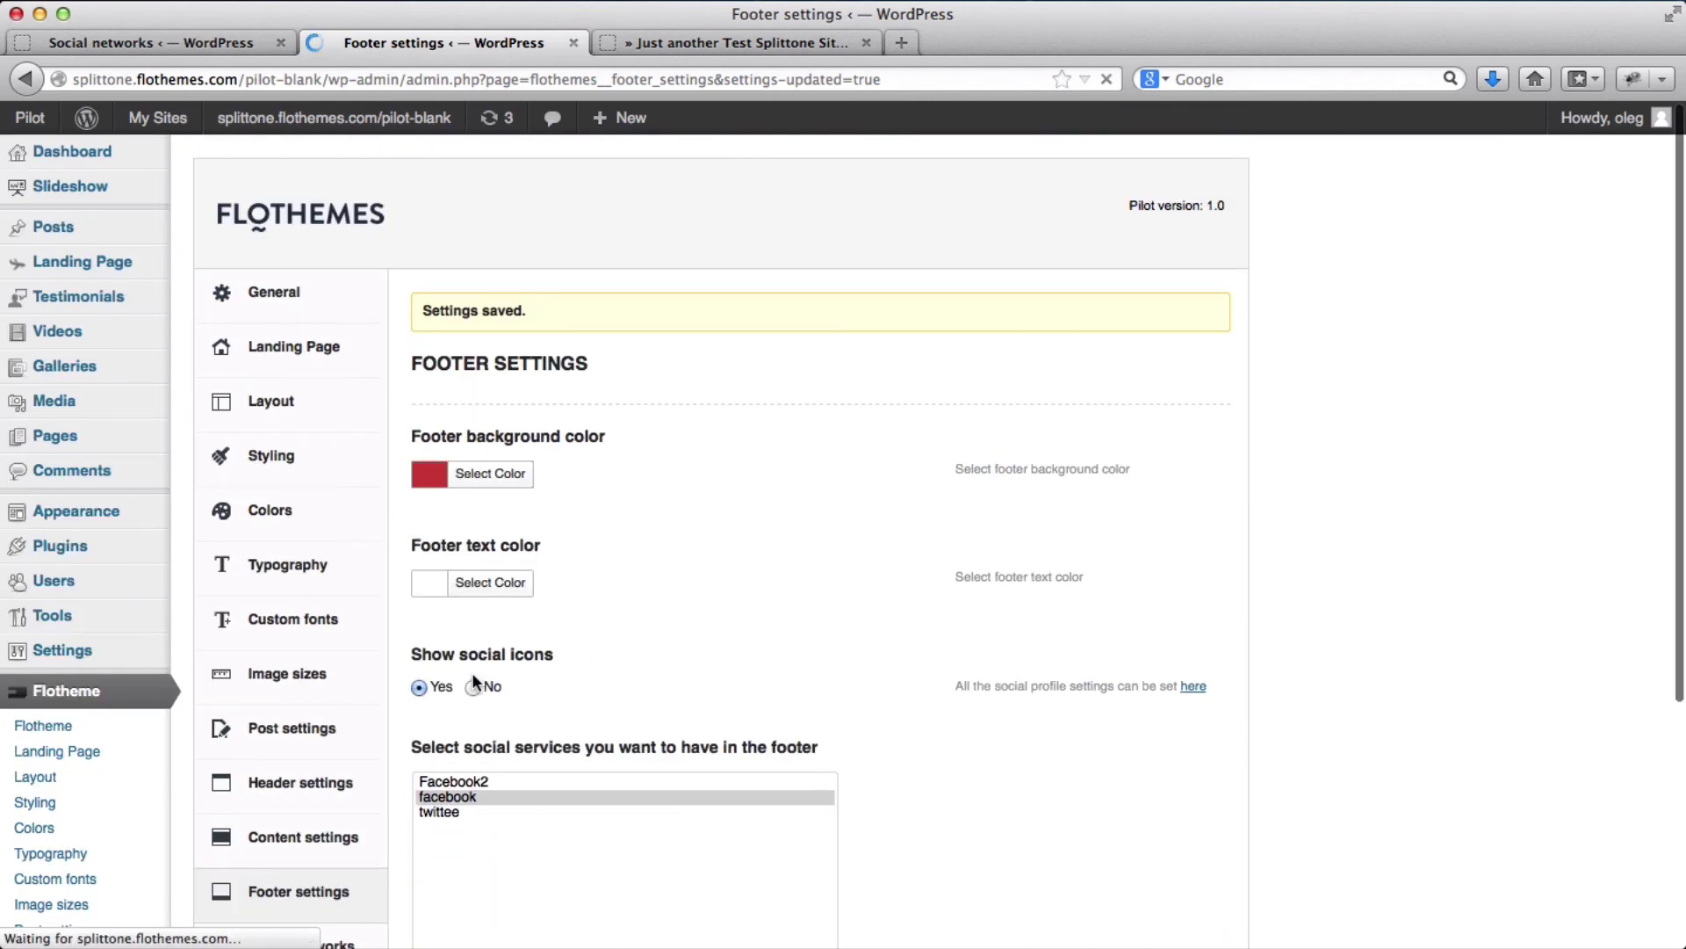
super+click(439, 800)
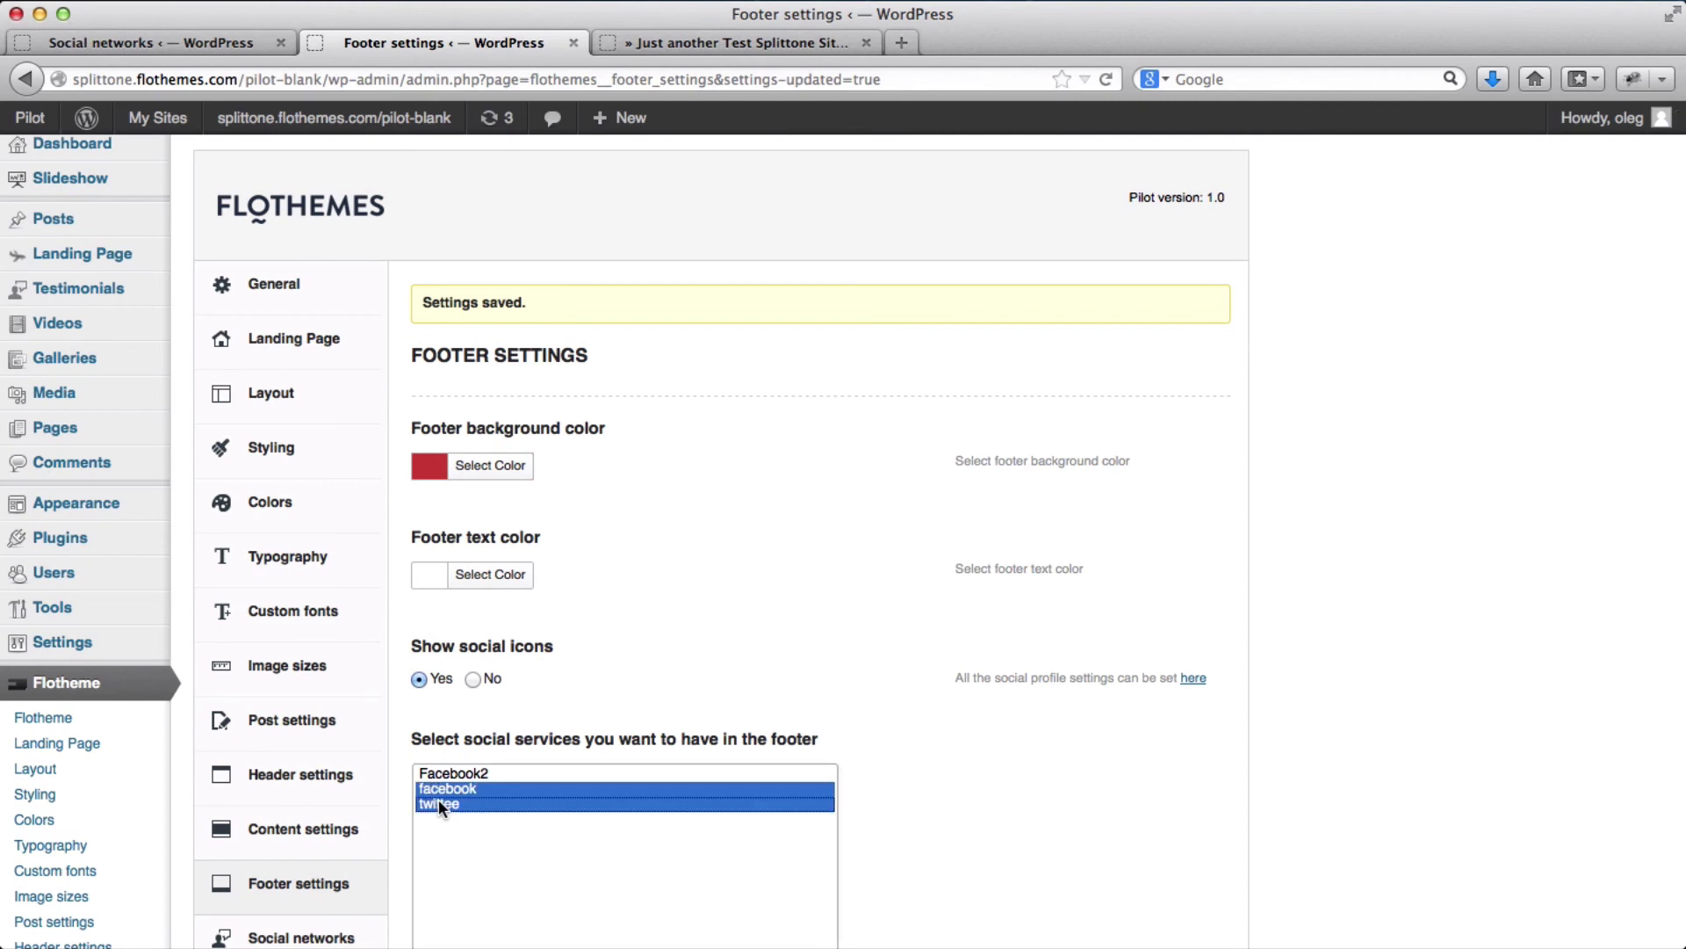
scroll(676, 645, down, 6)
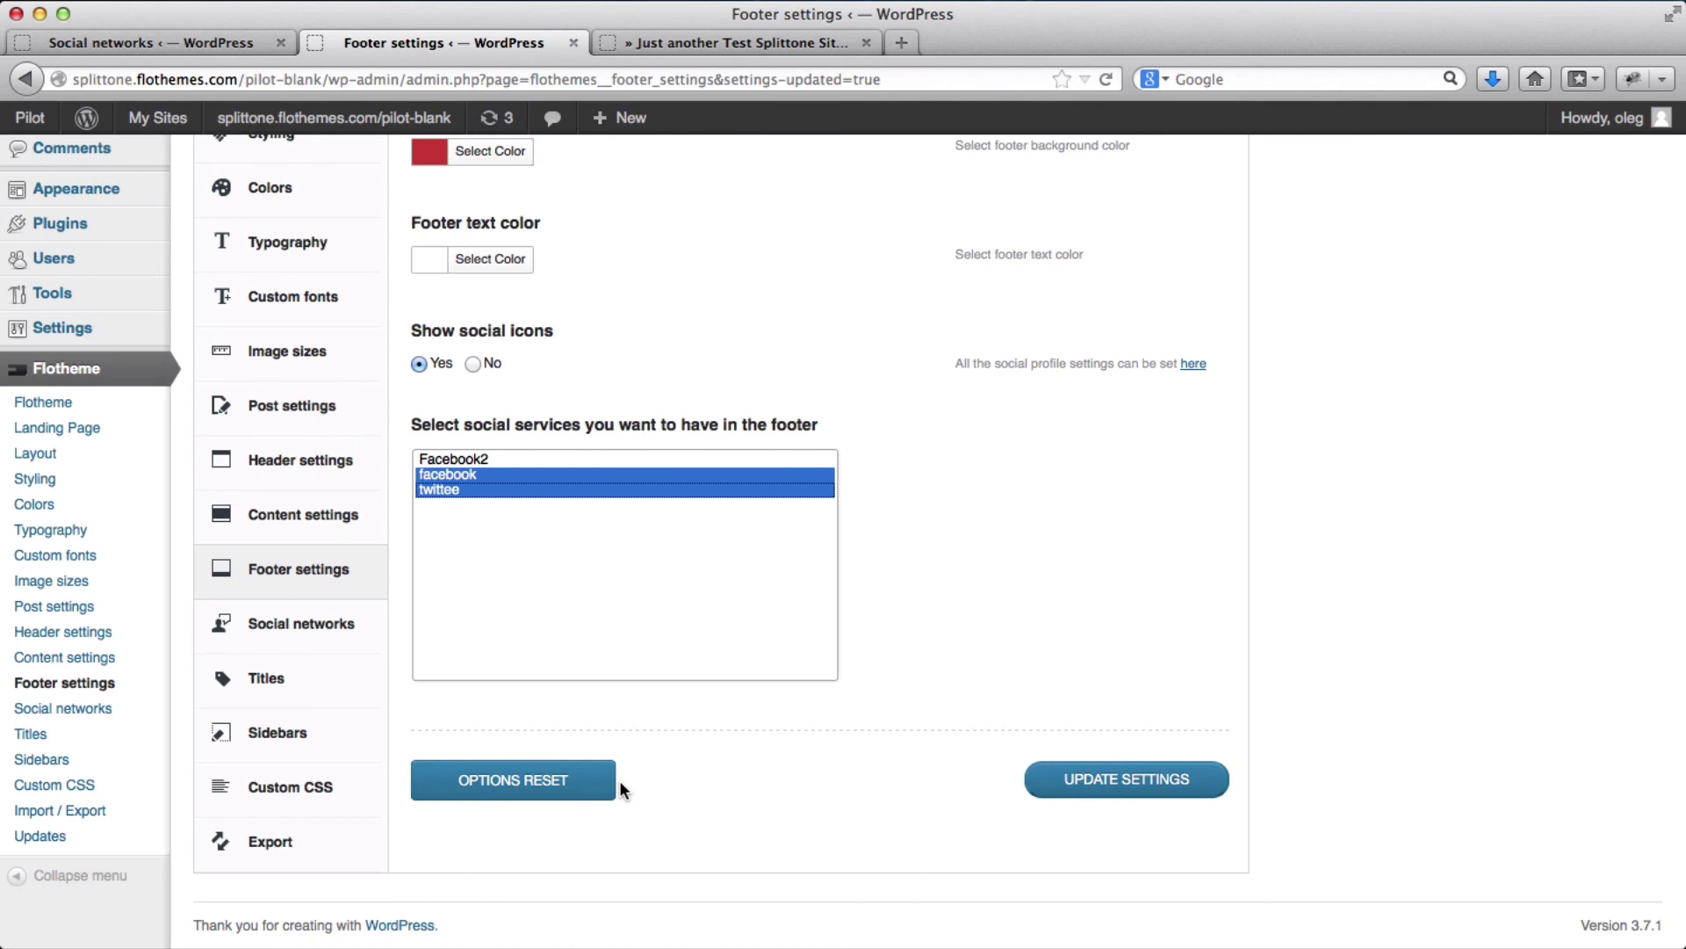
Rename the twittee social profile to 'twitter' and update it
click(246, 45)
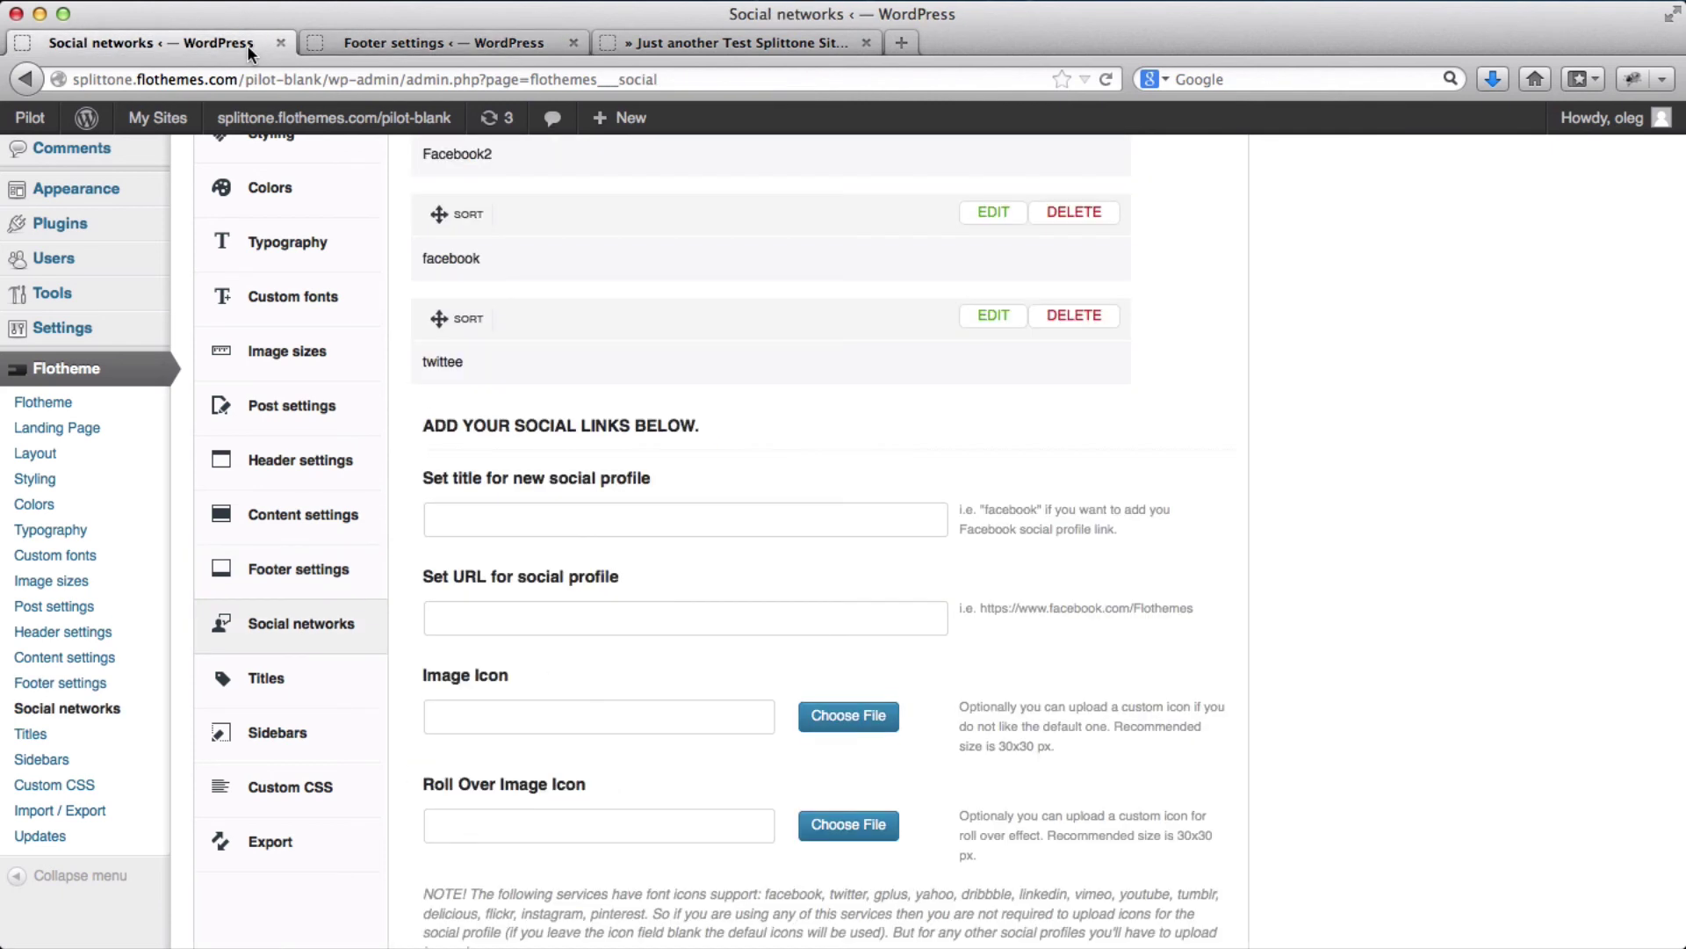
click(995, 316)
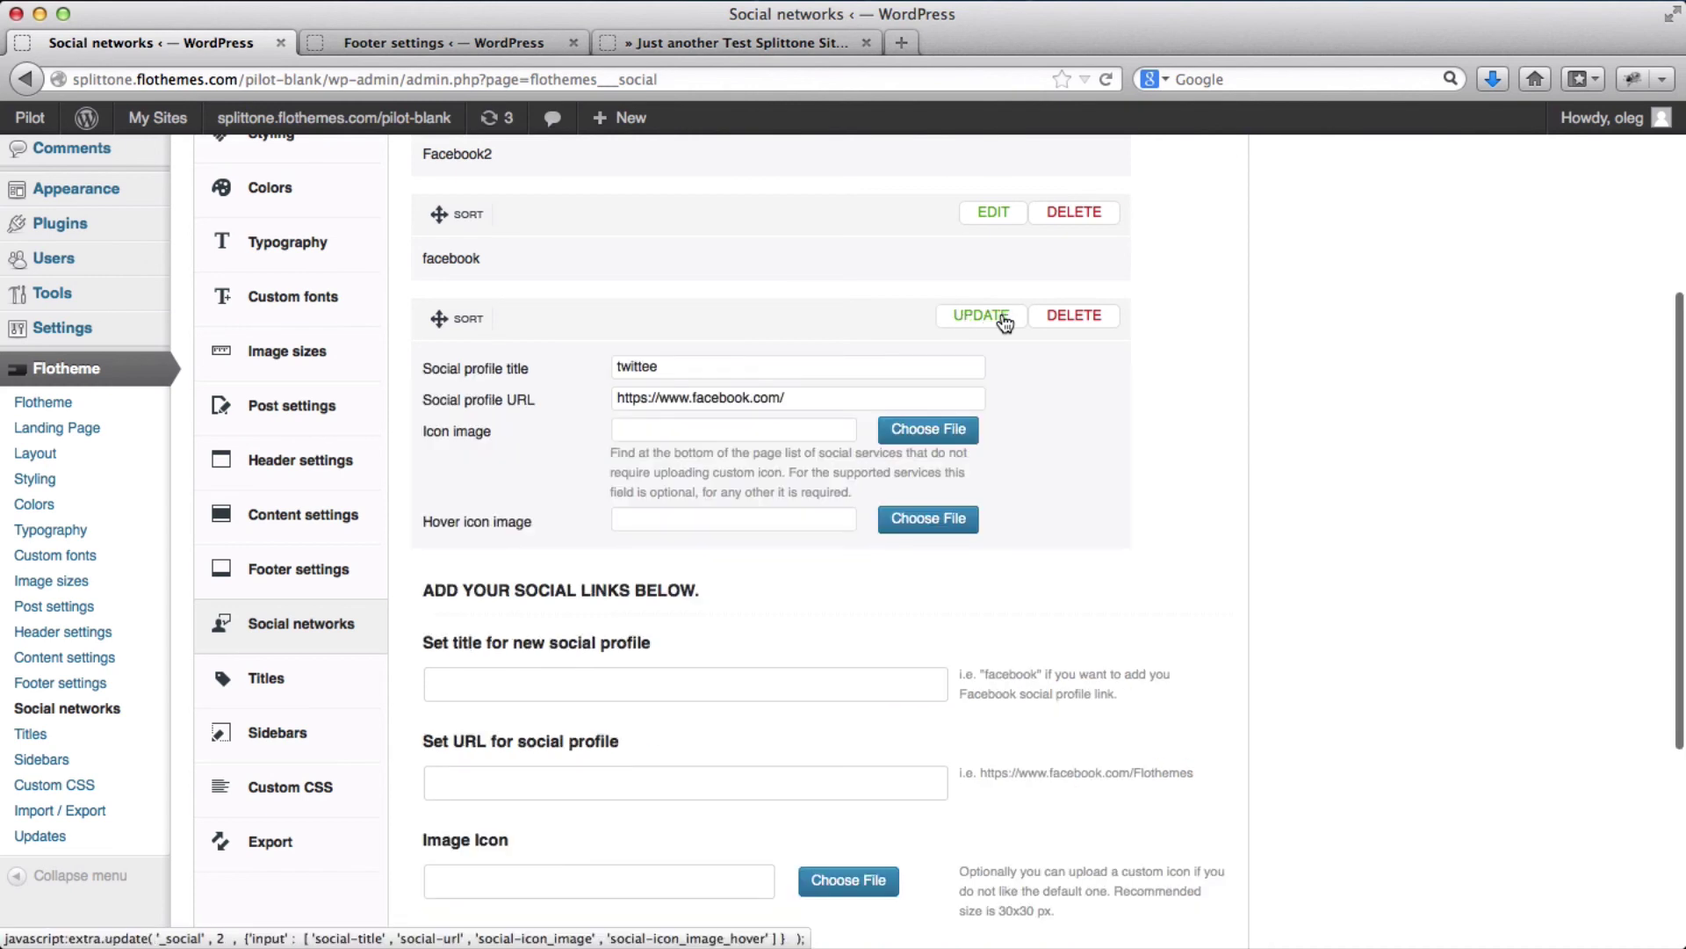
click(718, 374)
key(BackSpace)
text(r)
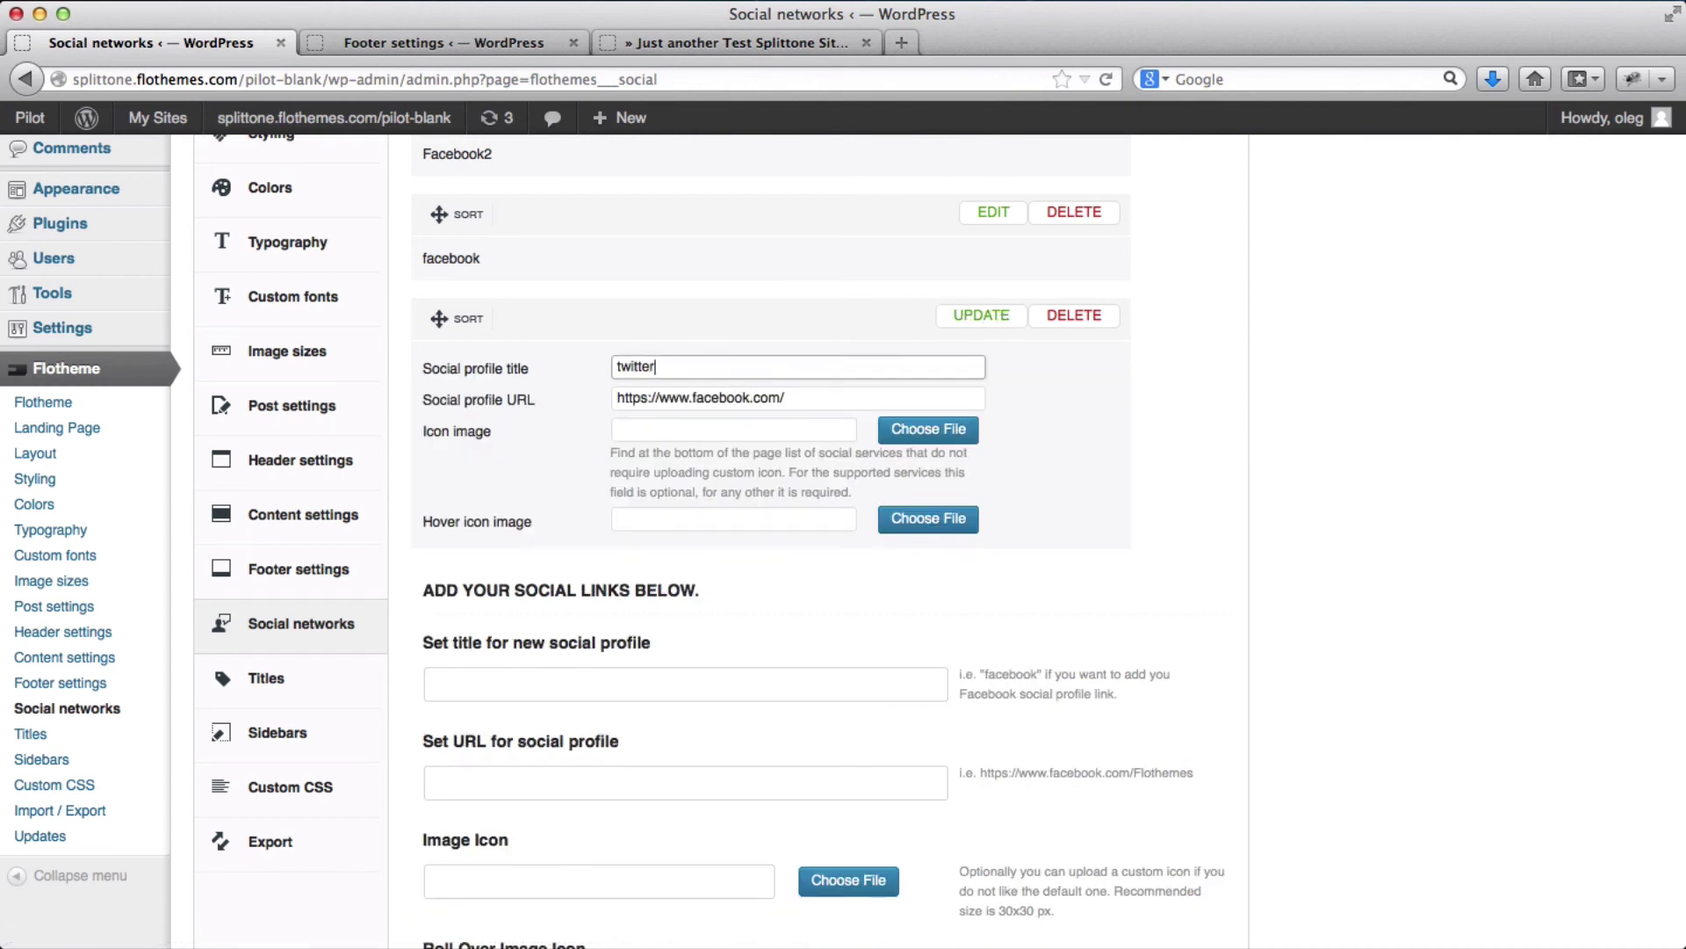
click(967, 319)
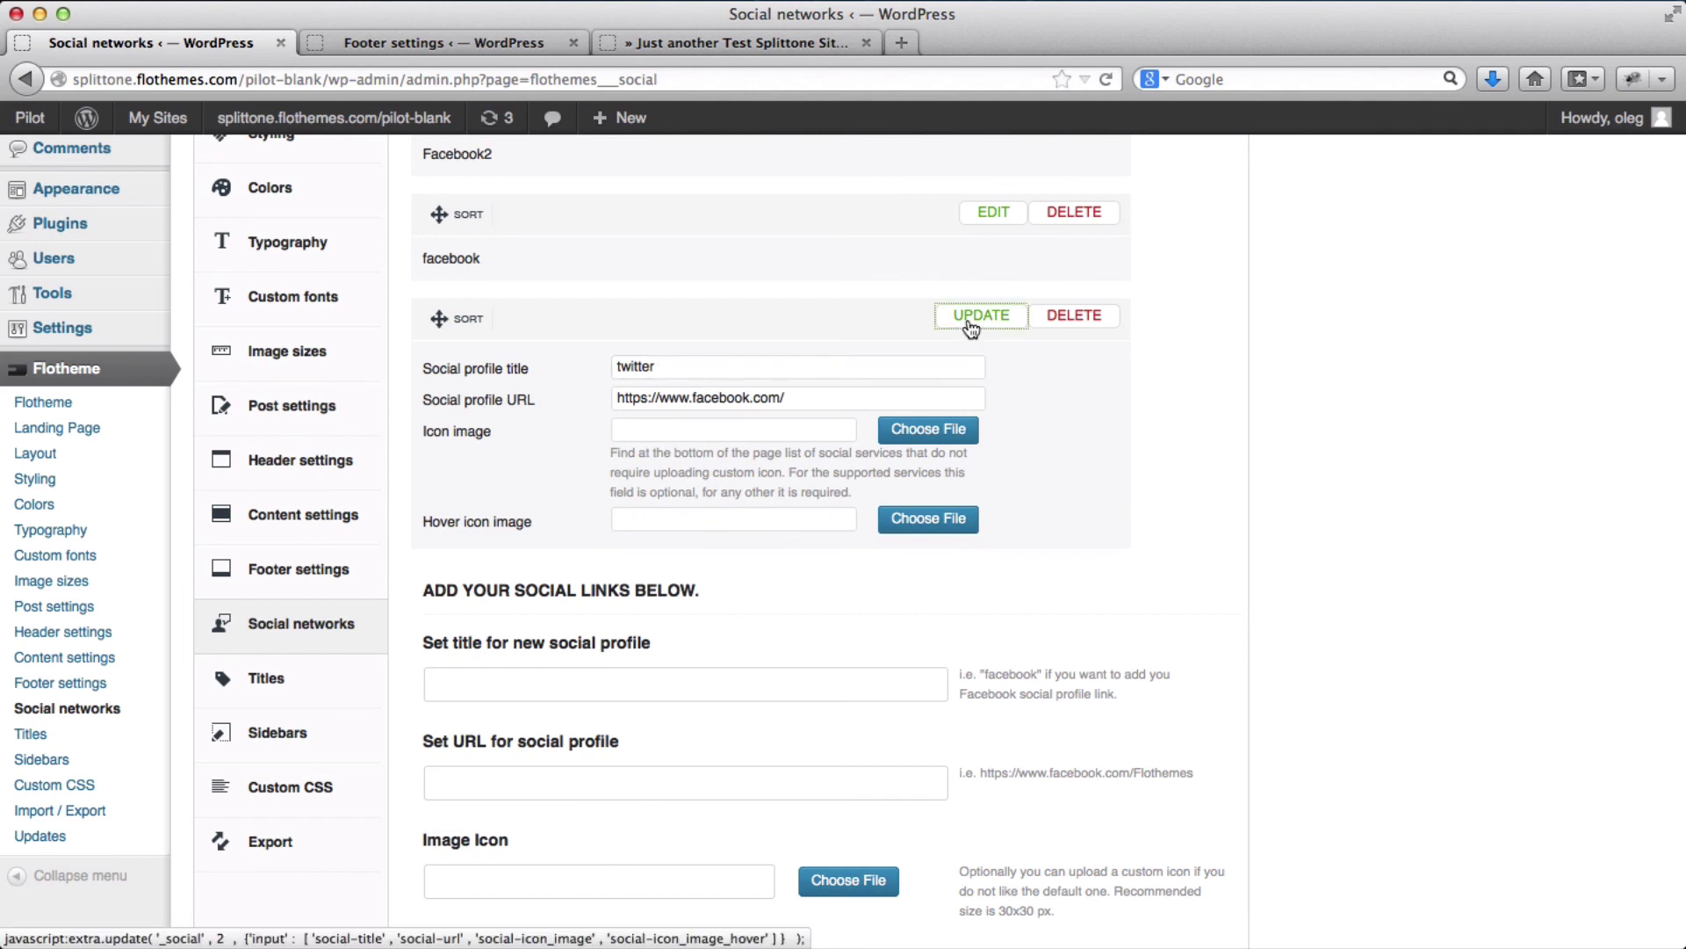
Reload the footer settings, select facebook and twitter for the footer, and save
click(371, 30)
key(super+r)
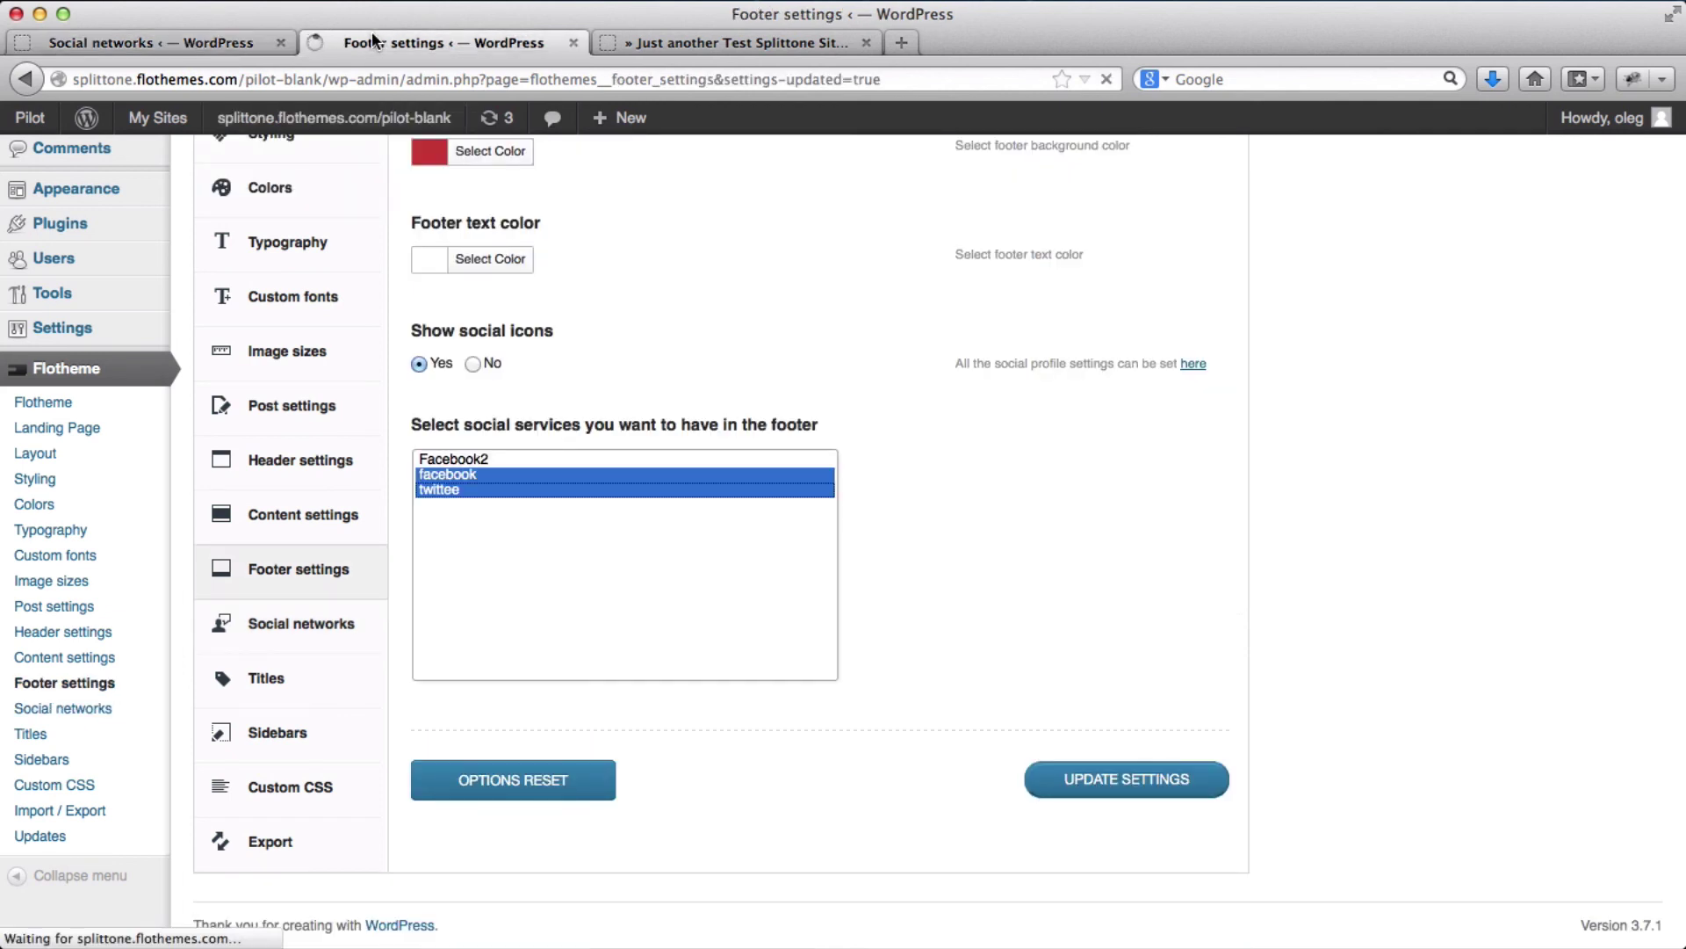
key(ctrl+shift+Tab)
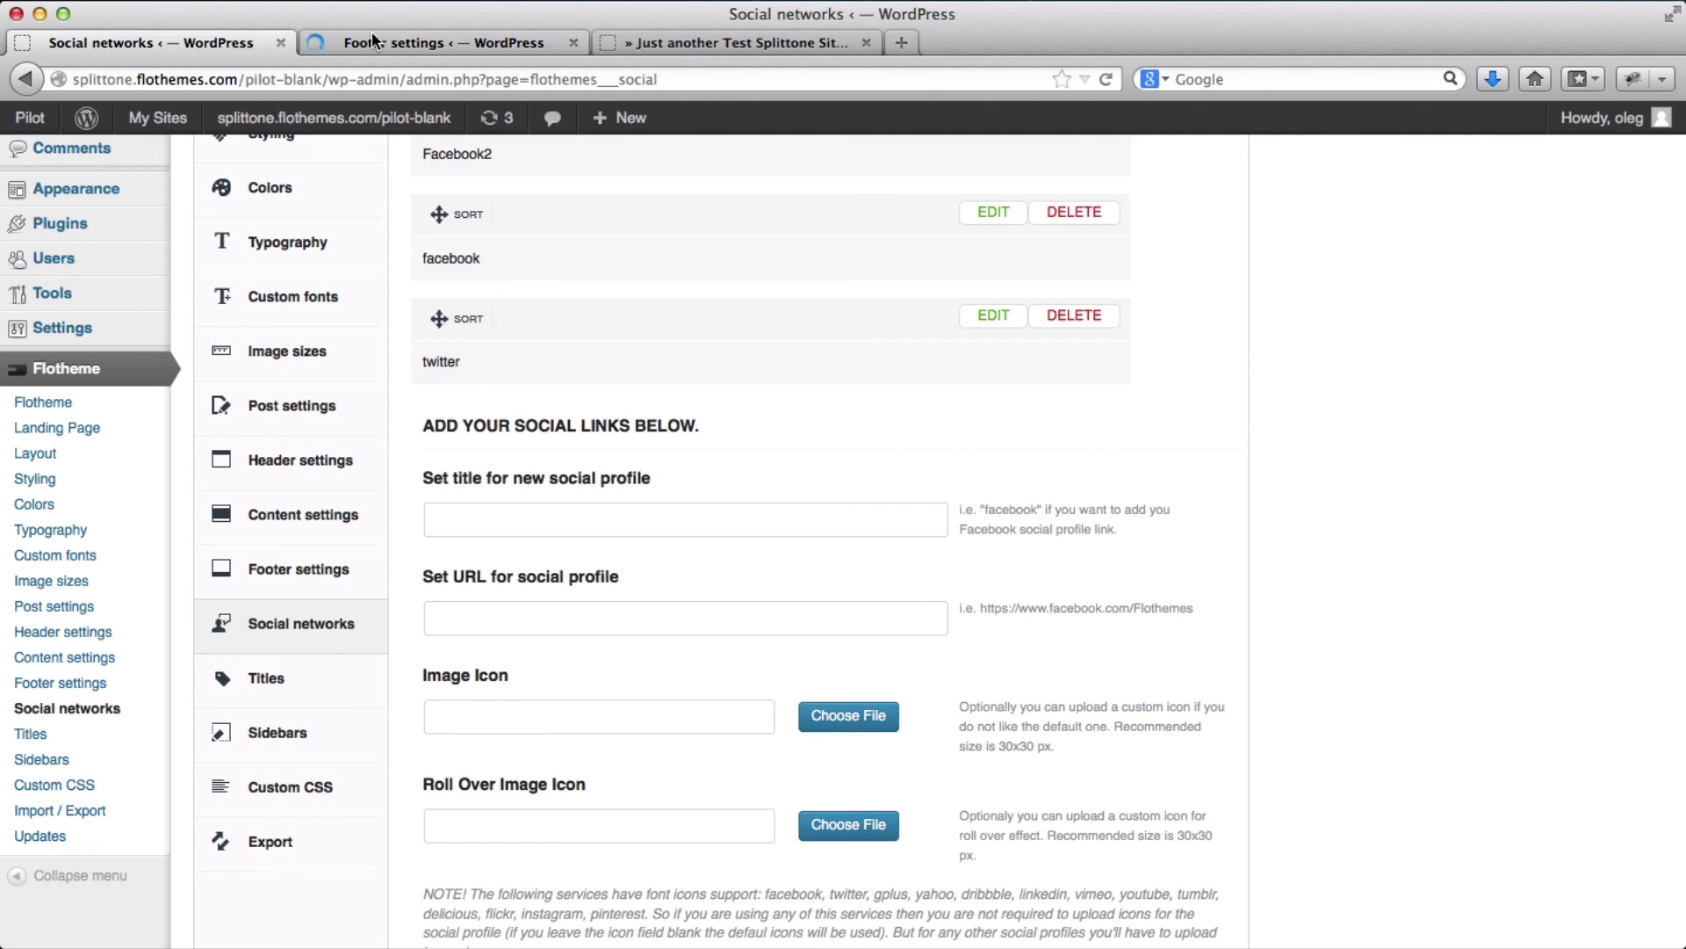
click(371, 35)
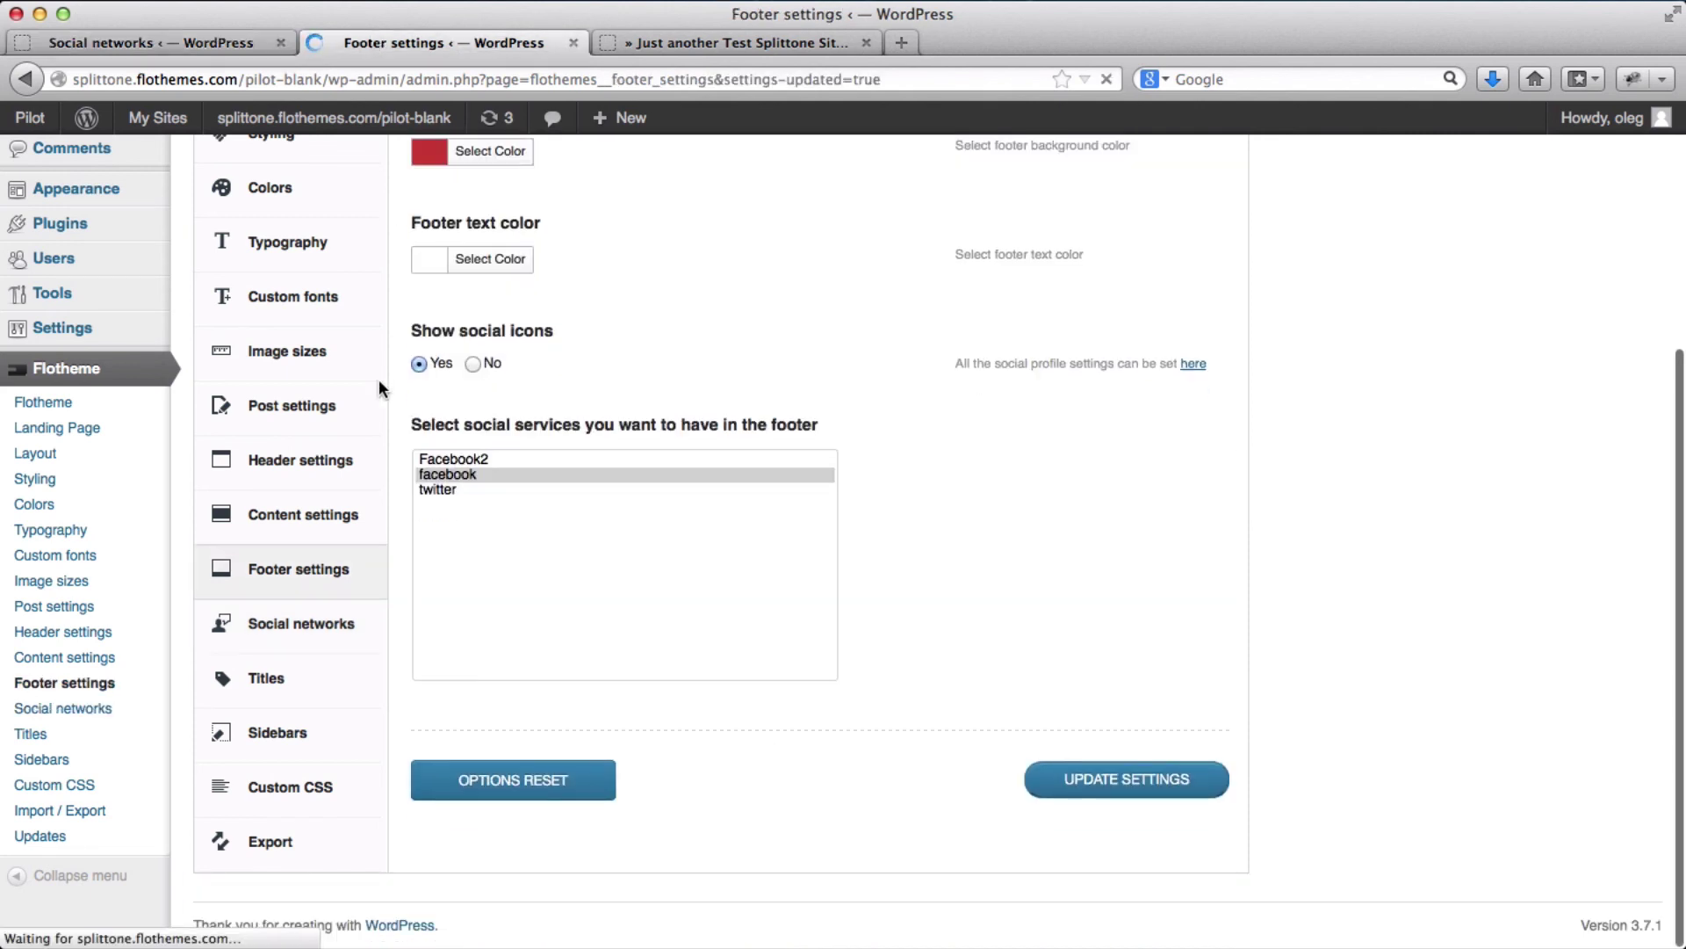
super+click(455, 490)
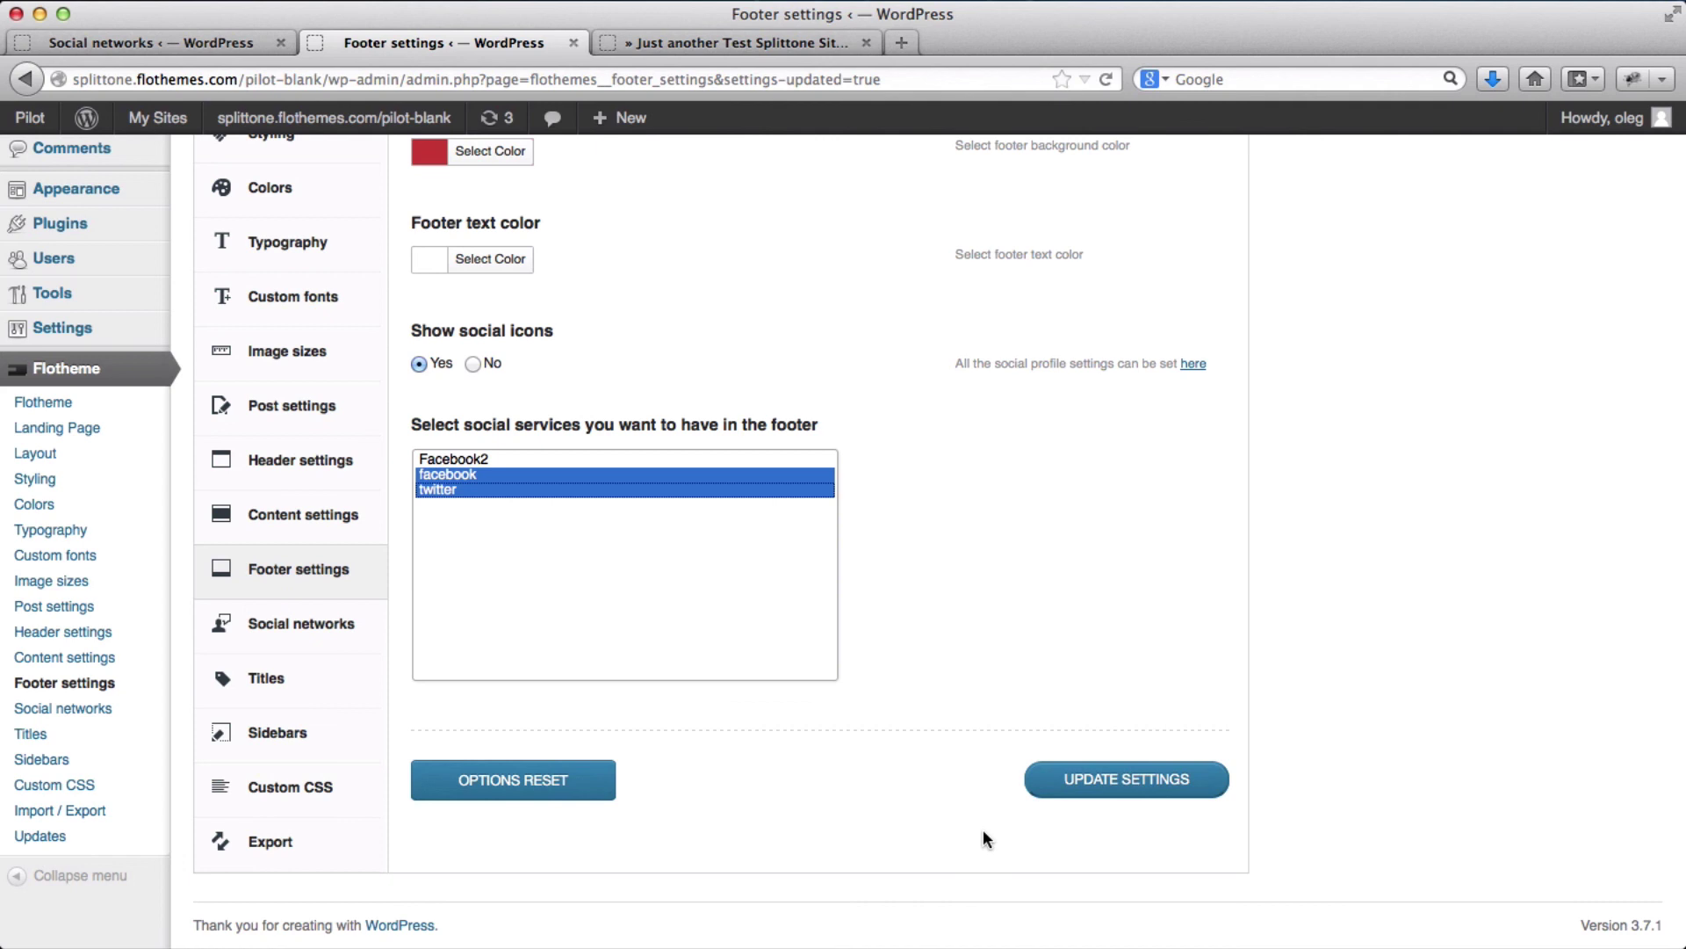
click(1142, 780)
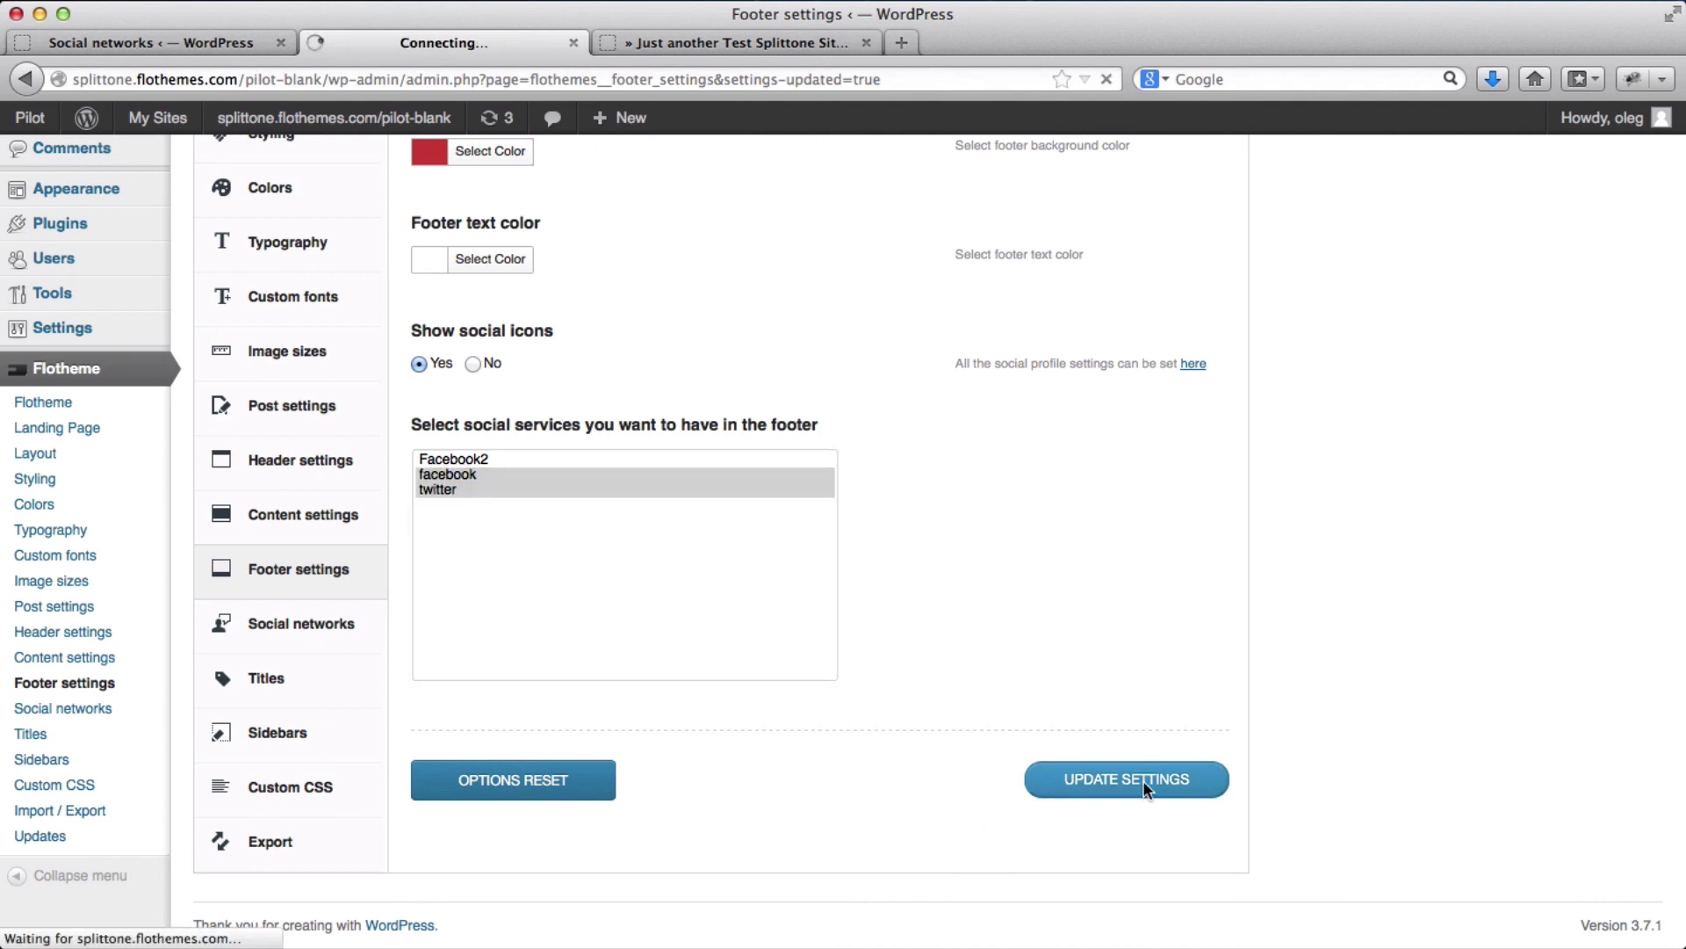
key(ctrl+Tab)
Reload the live site to check the footer's Facebook and Twitter icons
key(super+r)
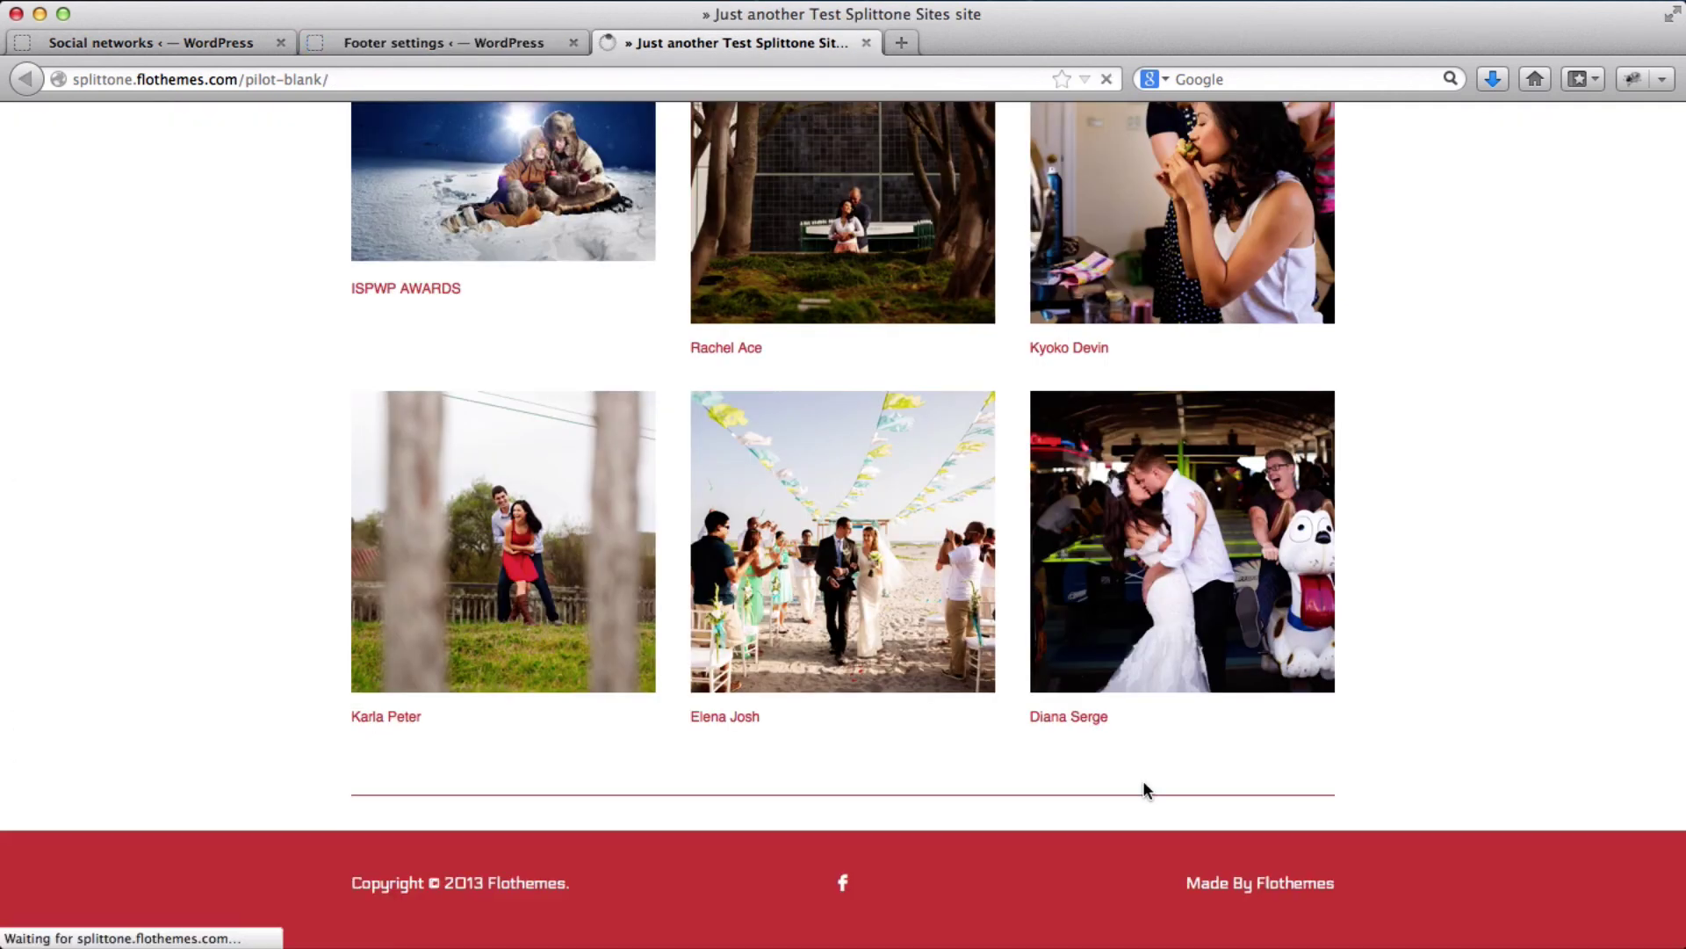